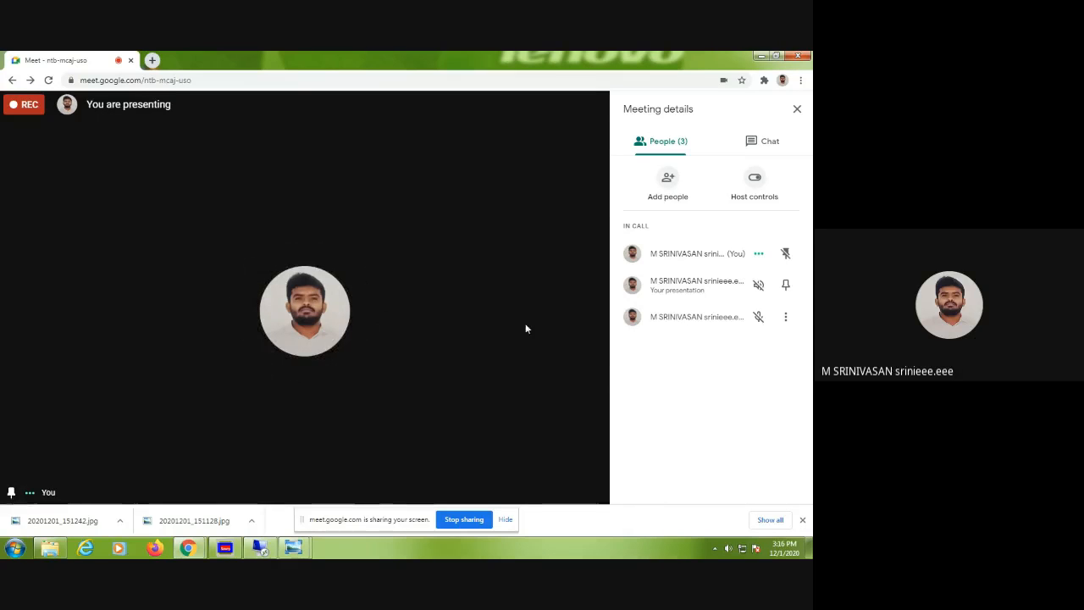
- Review the photos showing the 5 bus single line diagram and Tables 1.1 and 1.2, closing each one
left_click(293, 549)
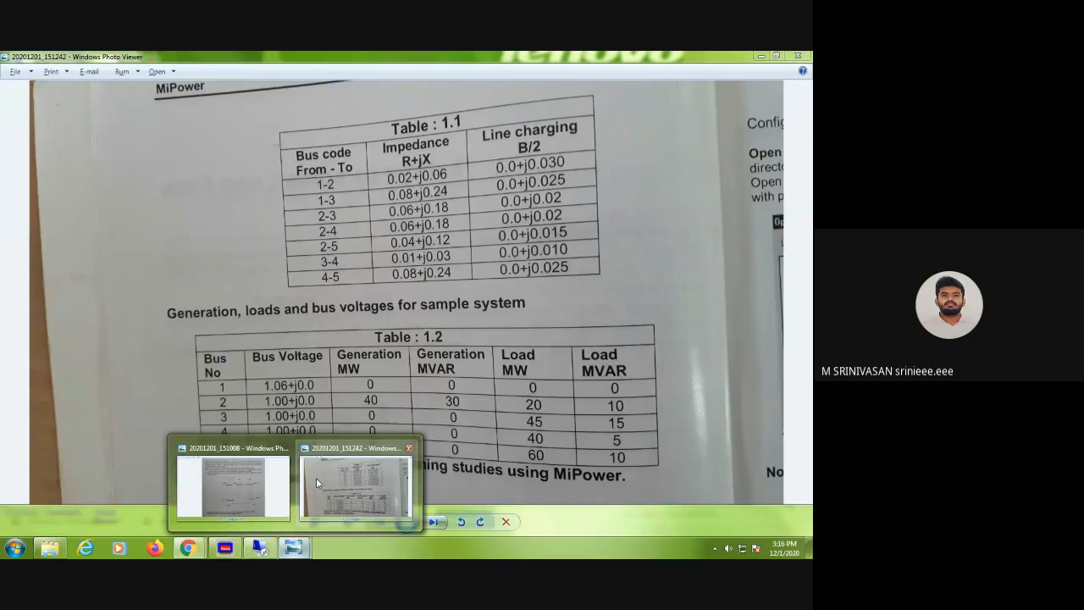
left_click(248, 480)
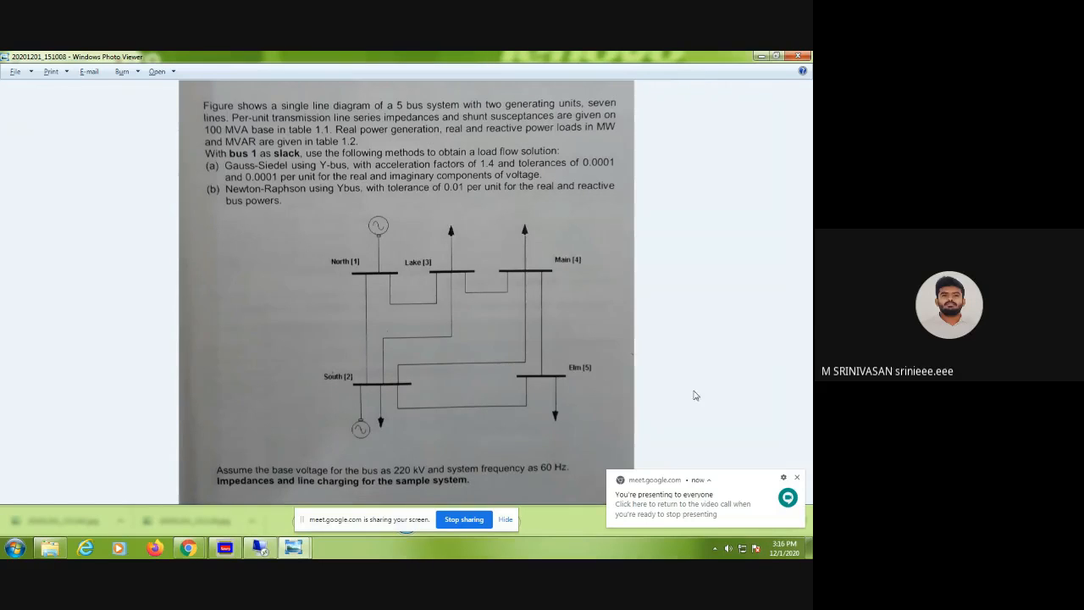
left_click(798, 479)
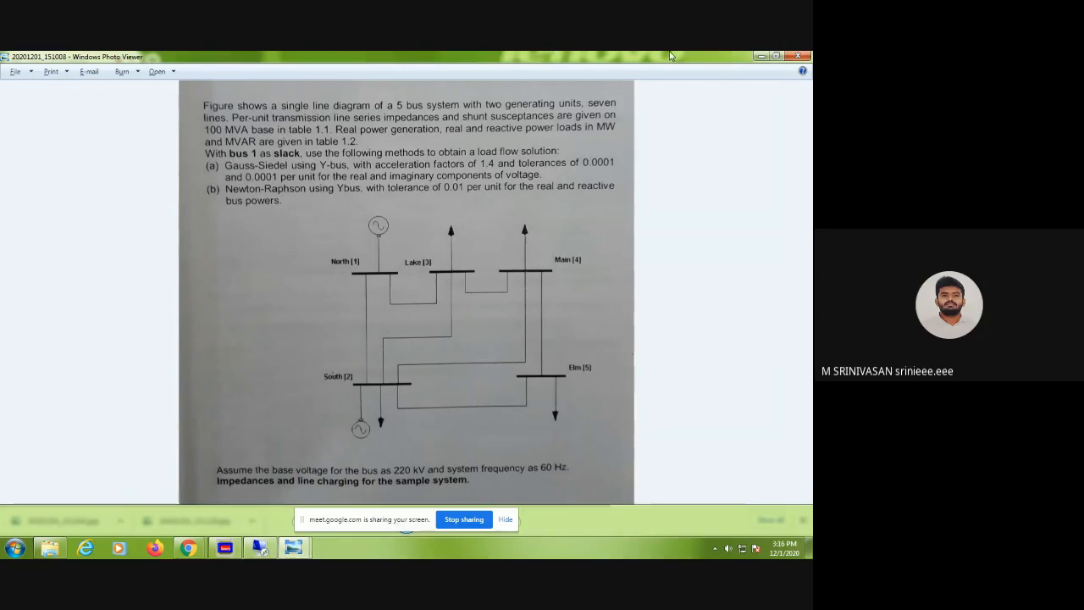
left_click(808, 55)
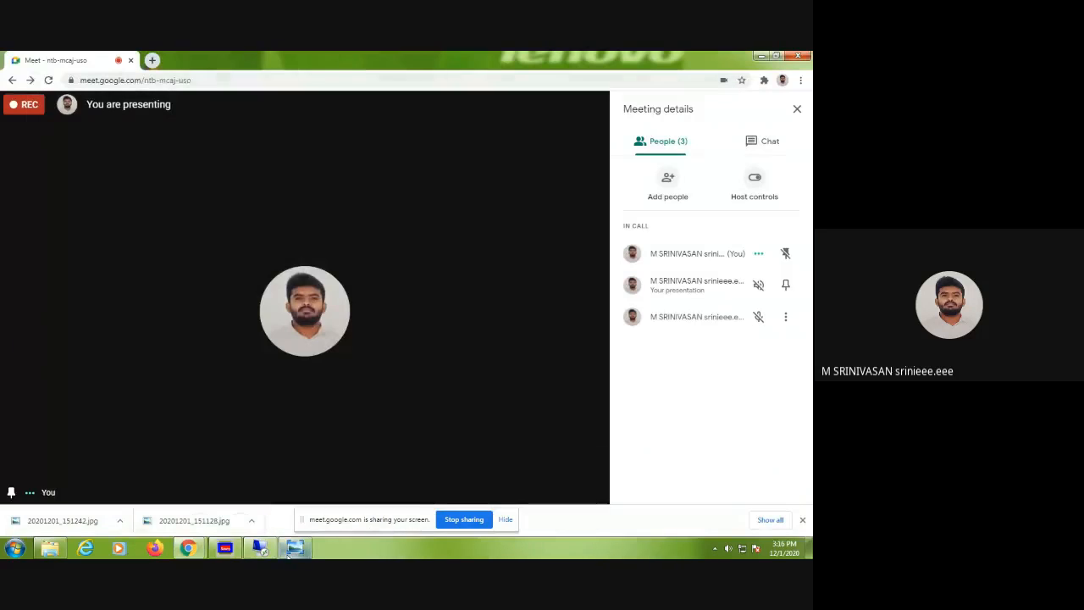
left_click(292, 550)
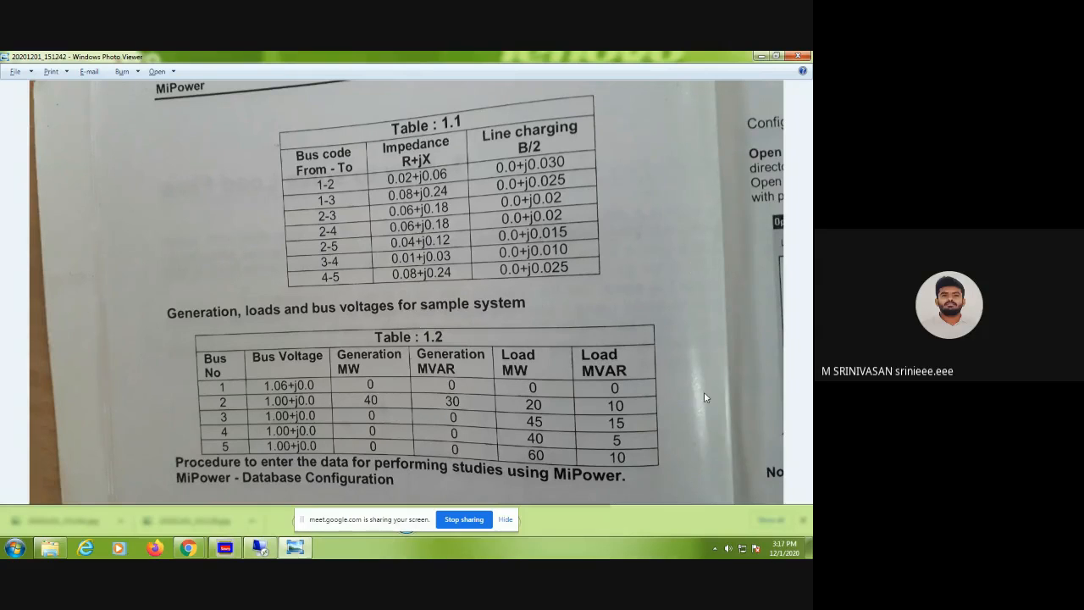
left_click(800, 56)
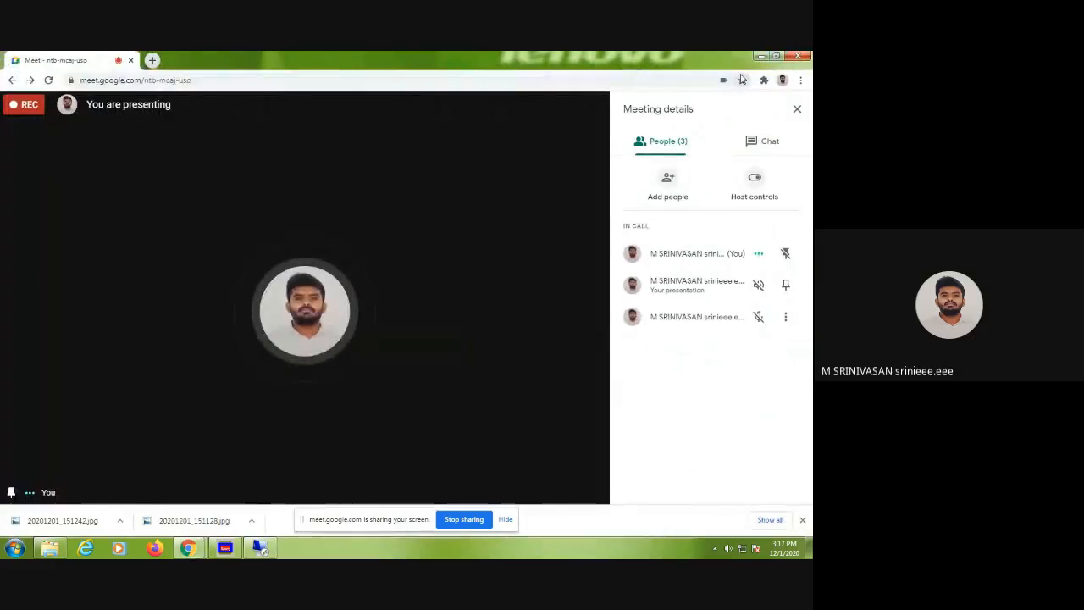
- Switch to the remote desktop, start MiPower under the administrator account with Super User access, and open the Power System Network Editor
left_click(253, 549)
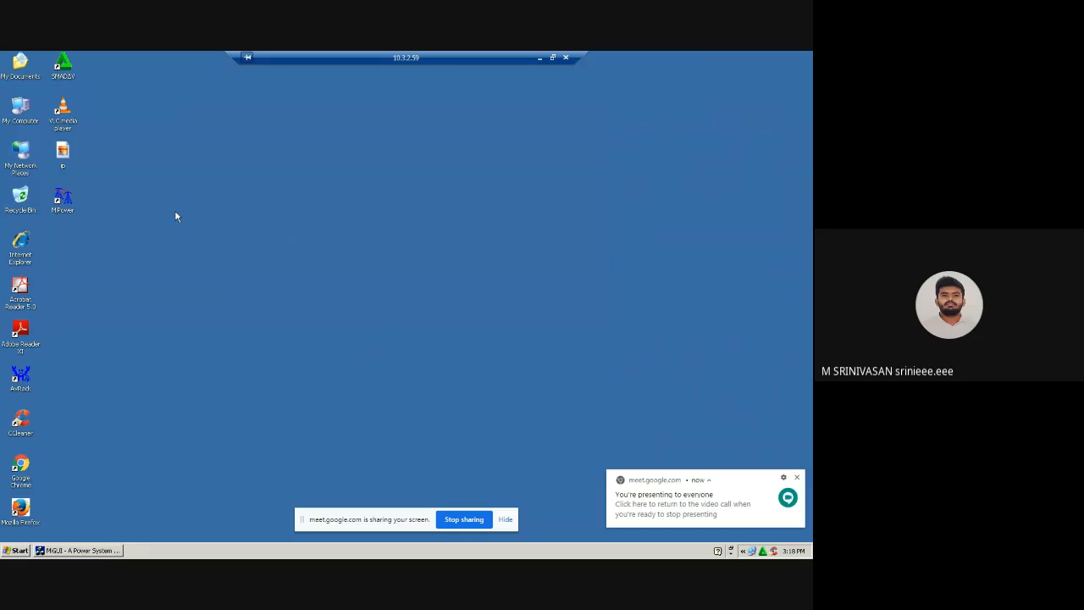
double_click(64, 207)
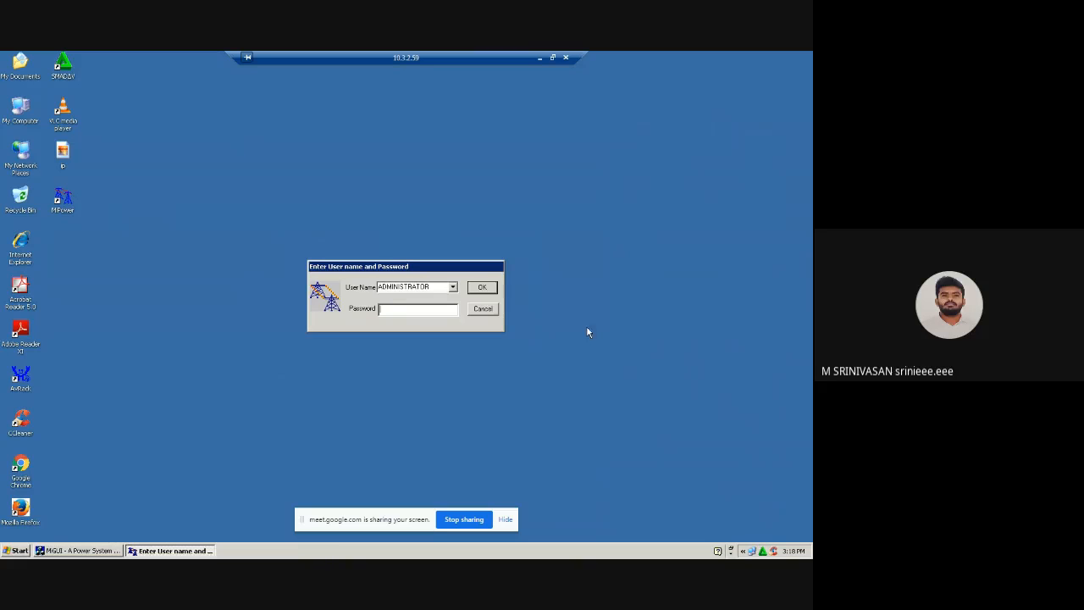
left_click(495, 289)
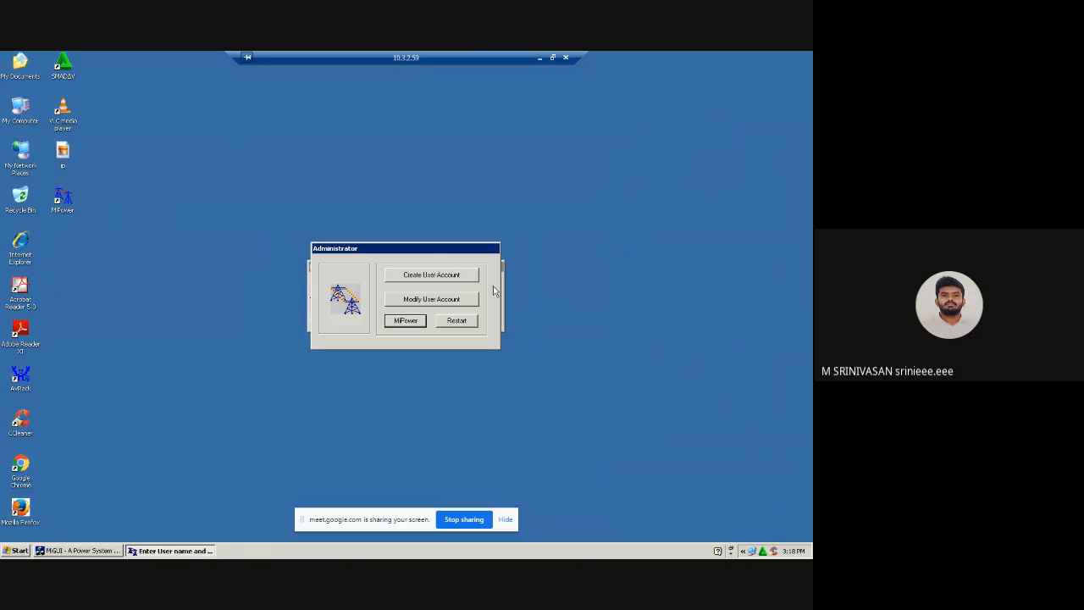
left_click(405, 320)
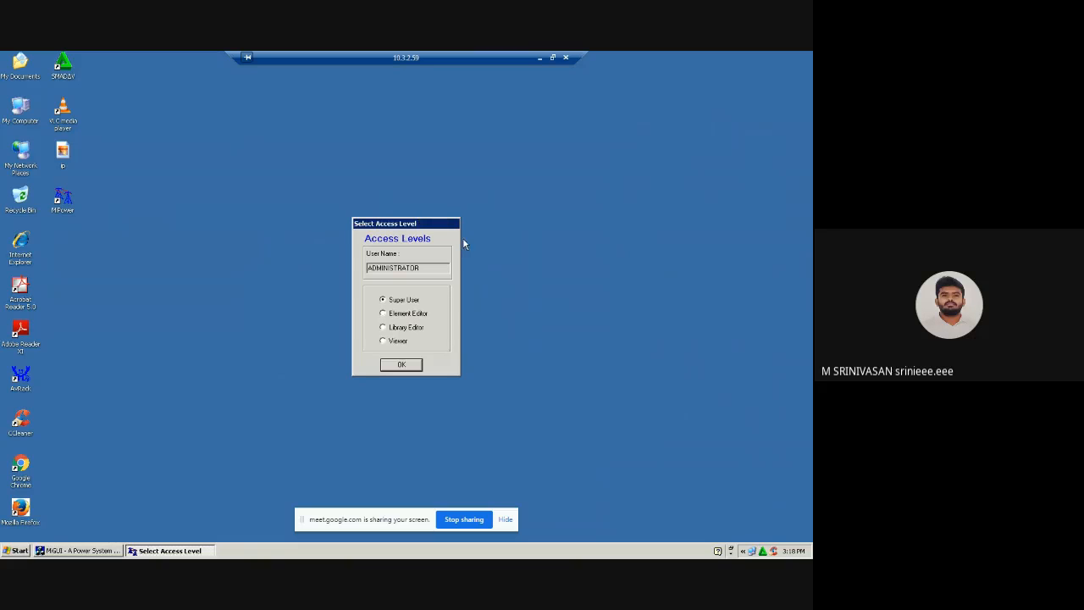
left_click(403, 365)
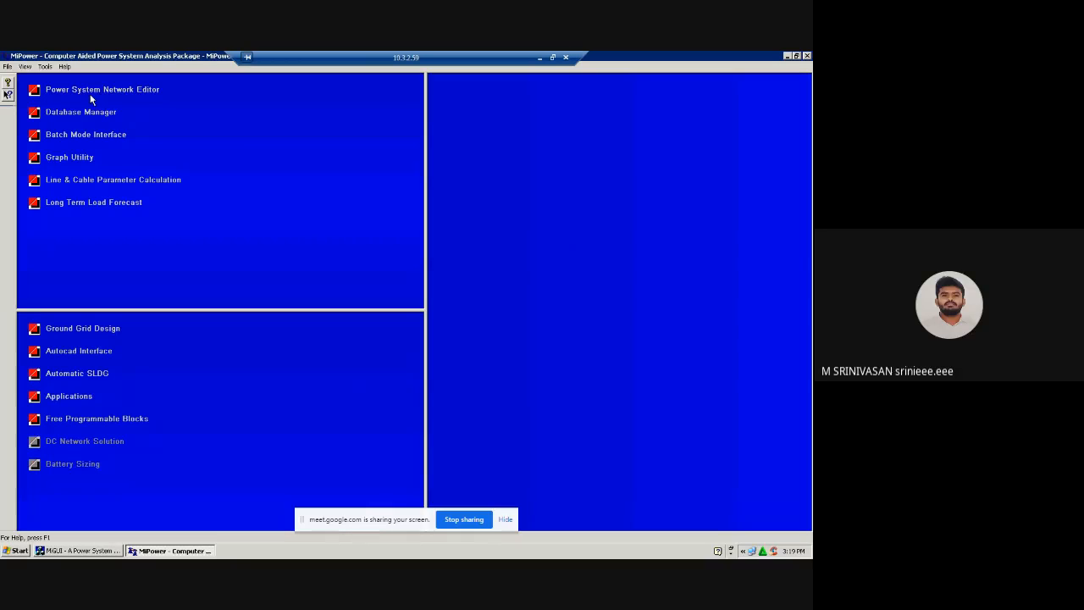
mouse_move(41, 93)
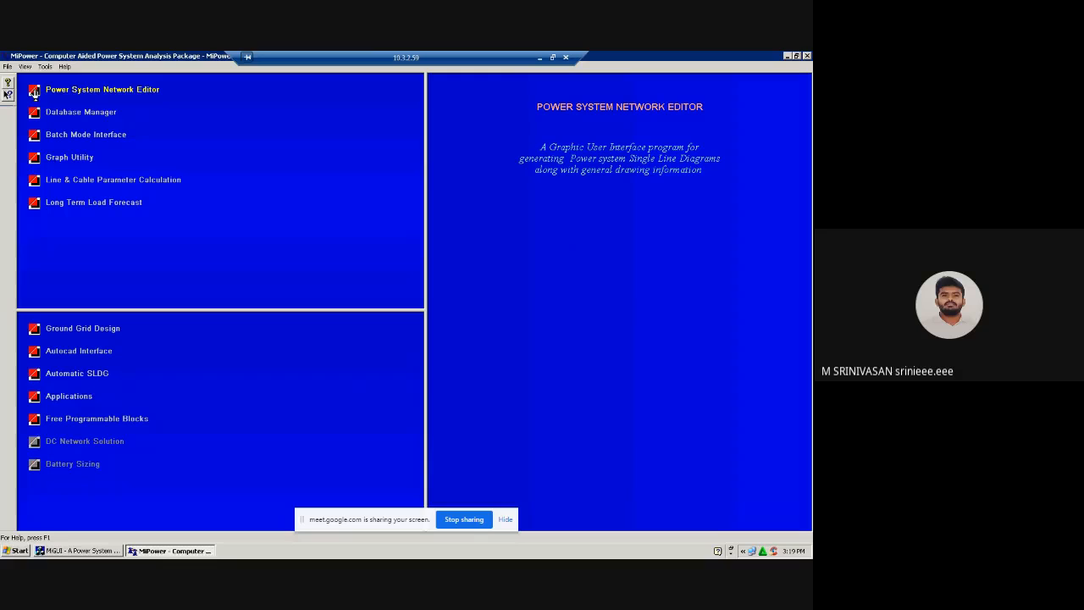
left_click(33, 91)
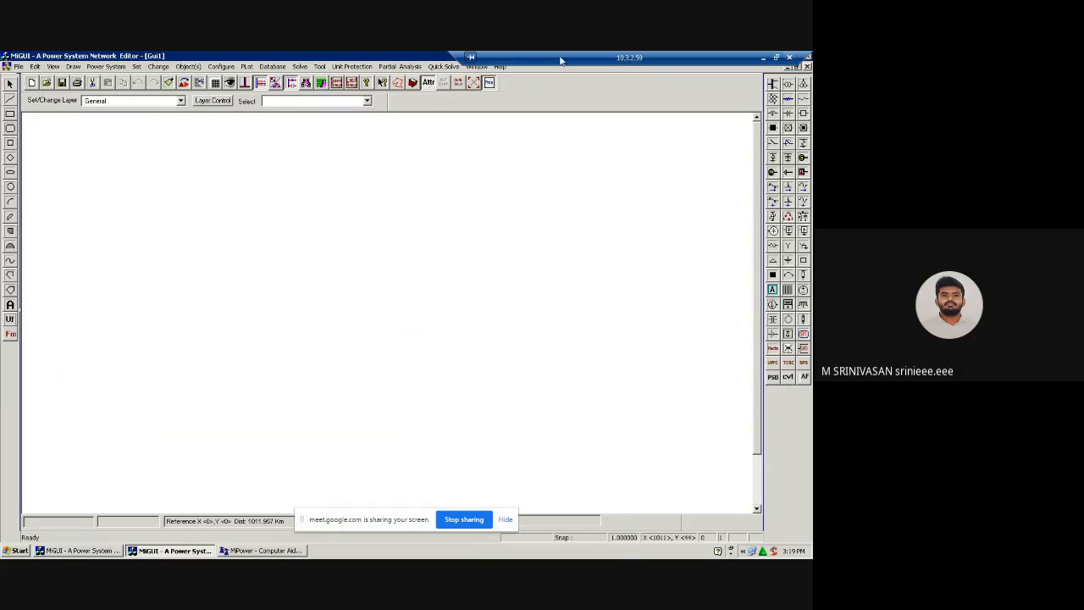
- Configure a new database named EER011 in the MiPower folder with the Connect option enabled
left_click(273, 66)
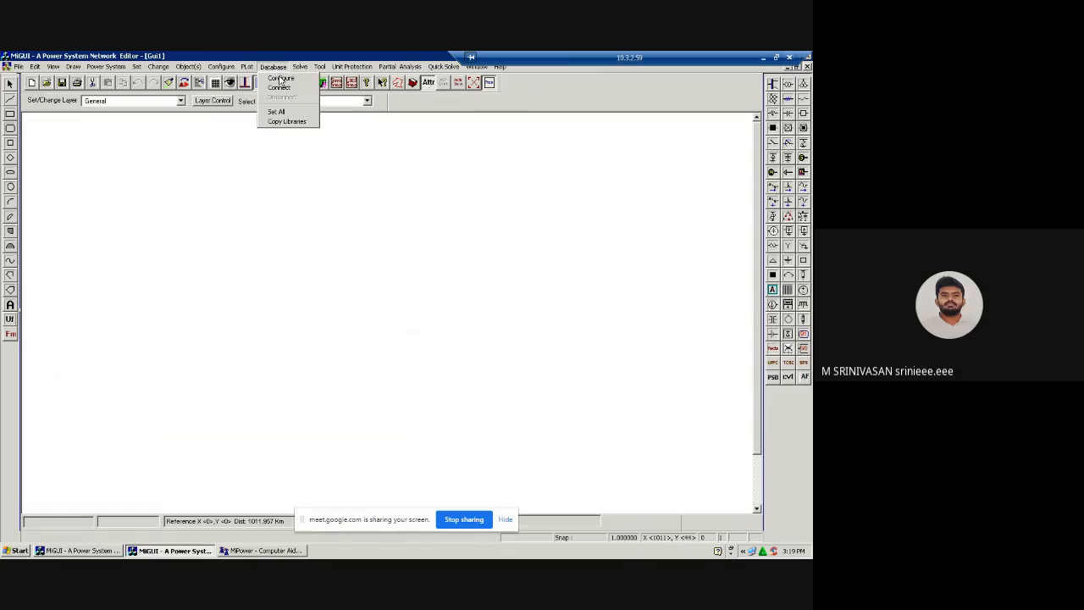
left_click(283, 81)
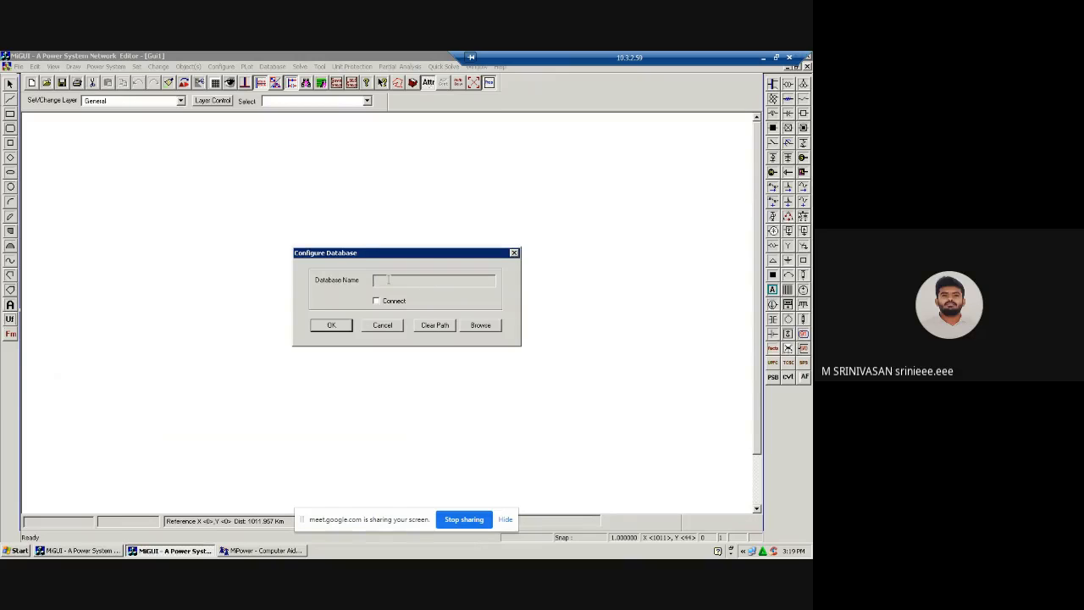
left_click(480, 329)
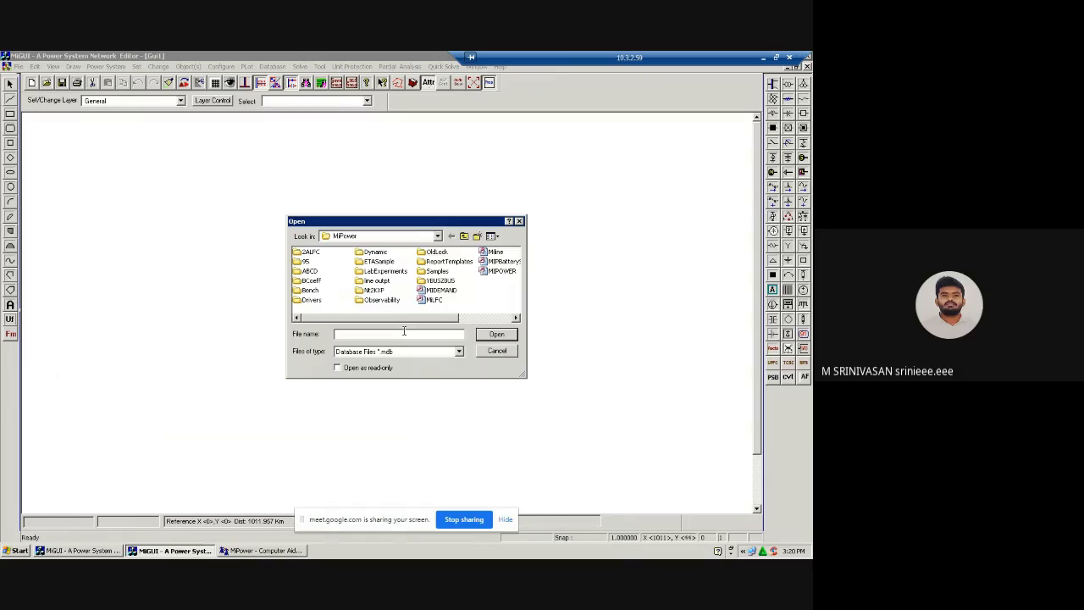
type("EER011")
left_click(497, 335)
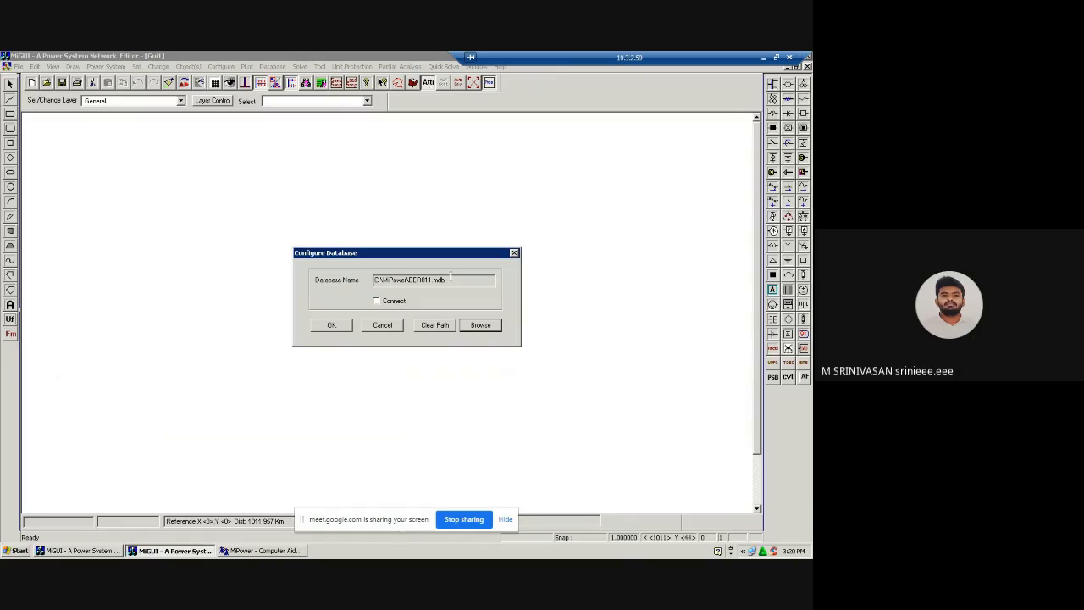
left_click(377, 303)
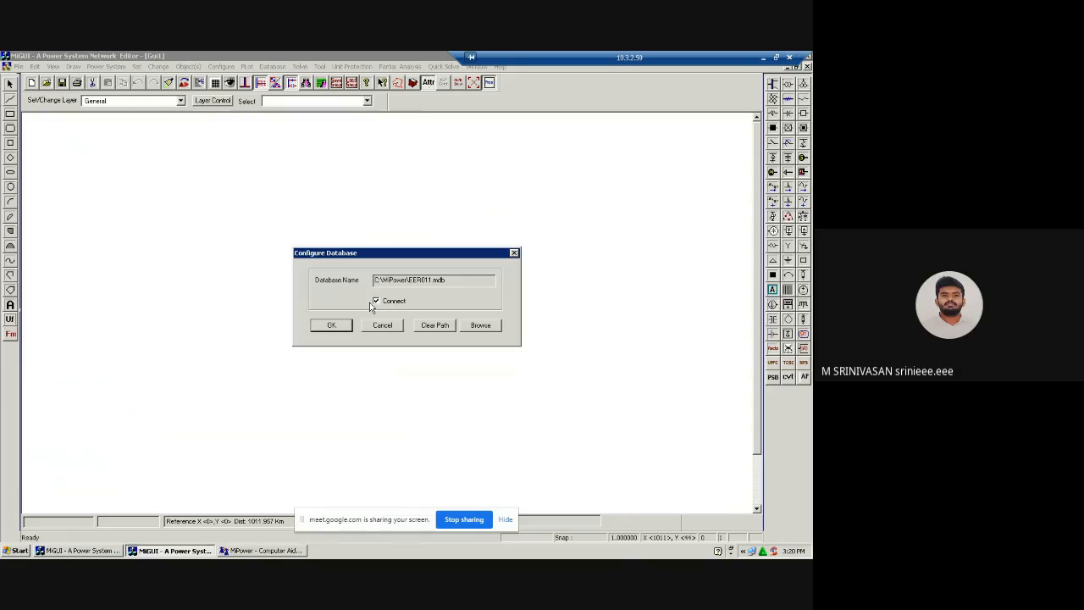
left_click(350, 329)
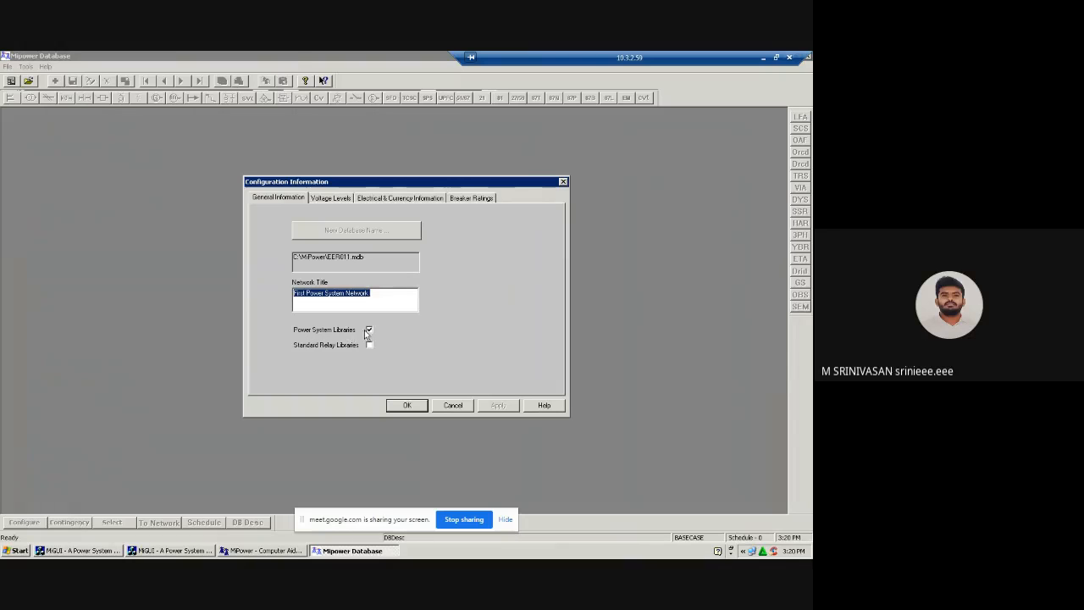
- Set voltage level 17 to 100 kV, go through the electrical and breaker rating settings, and accept the database configuration
left_click(341, 200)
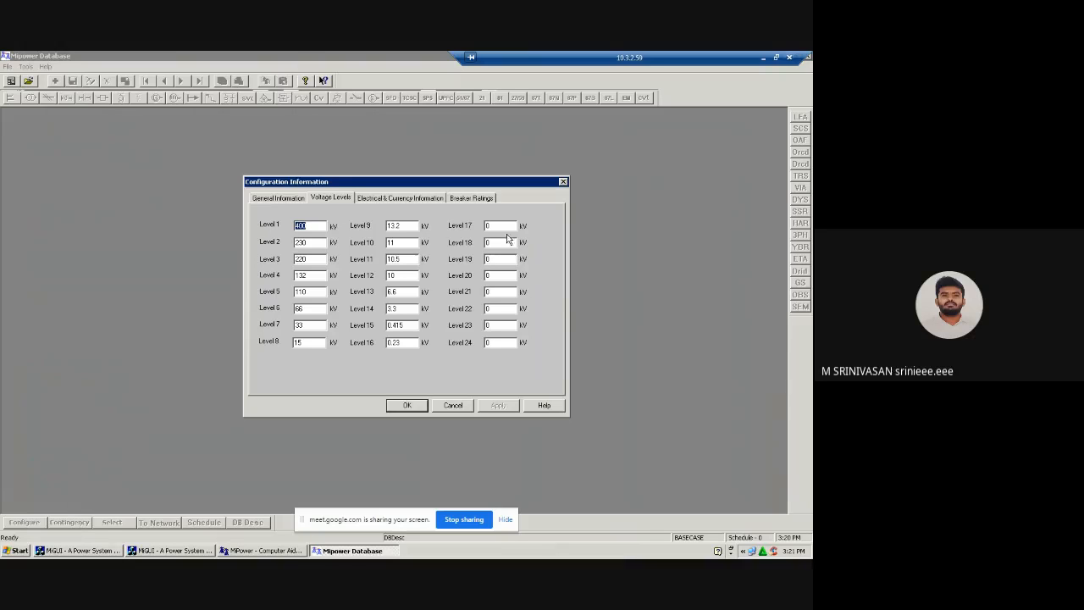
left_click_drag(499, 225, 486, 225)
type("100")
left_click(405, 199)
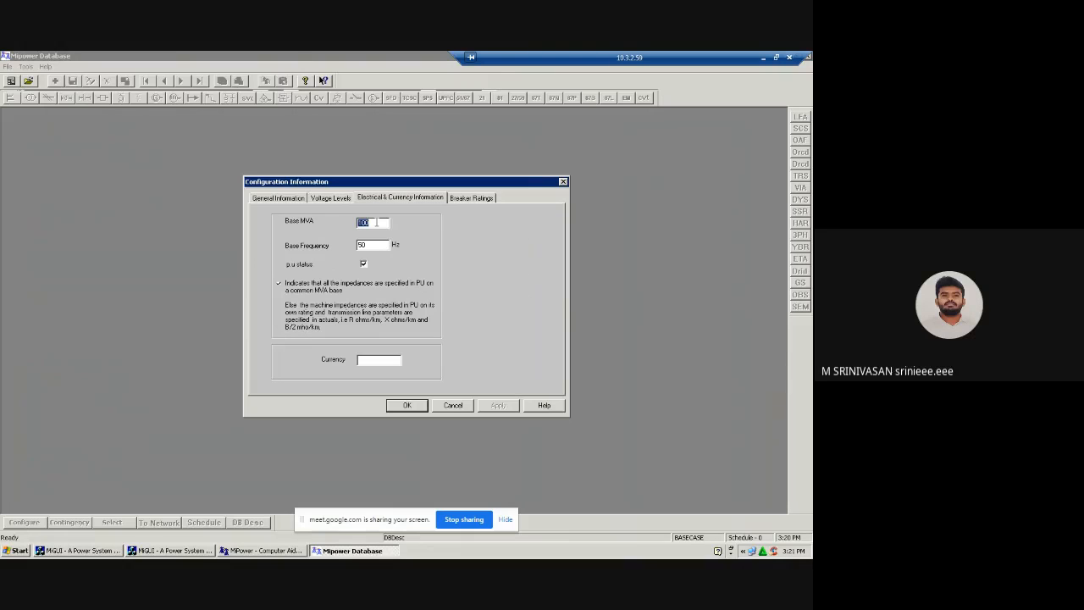
left_click(377, 222)
key("BackSpace")
left_click(466, 198)
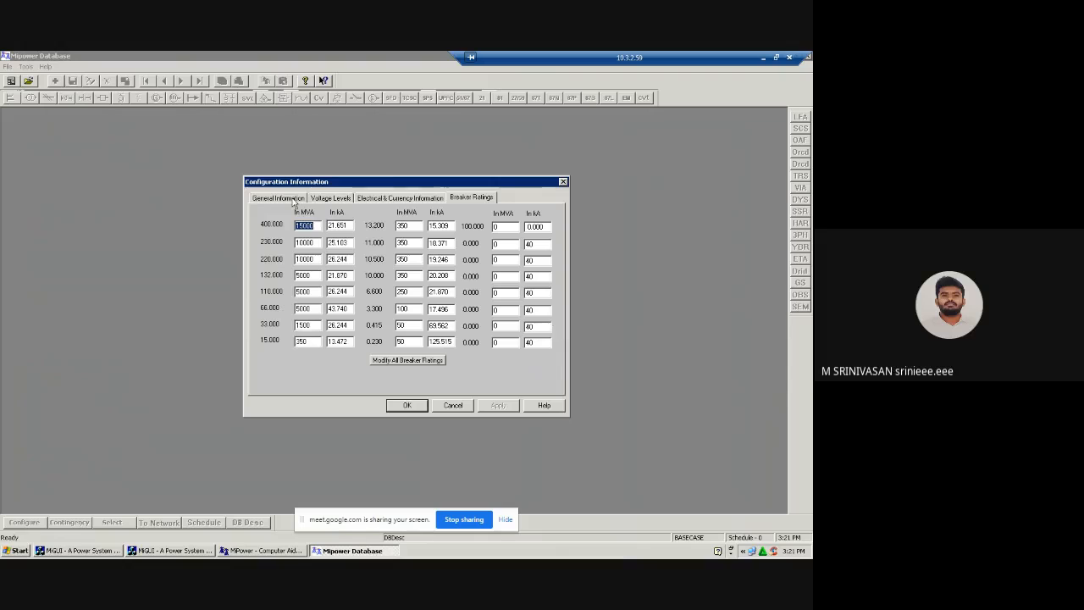
left_click(407, 405)
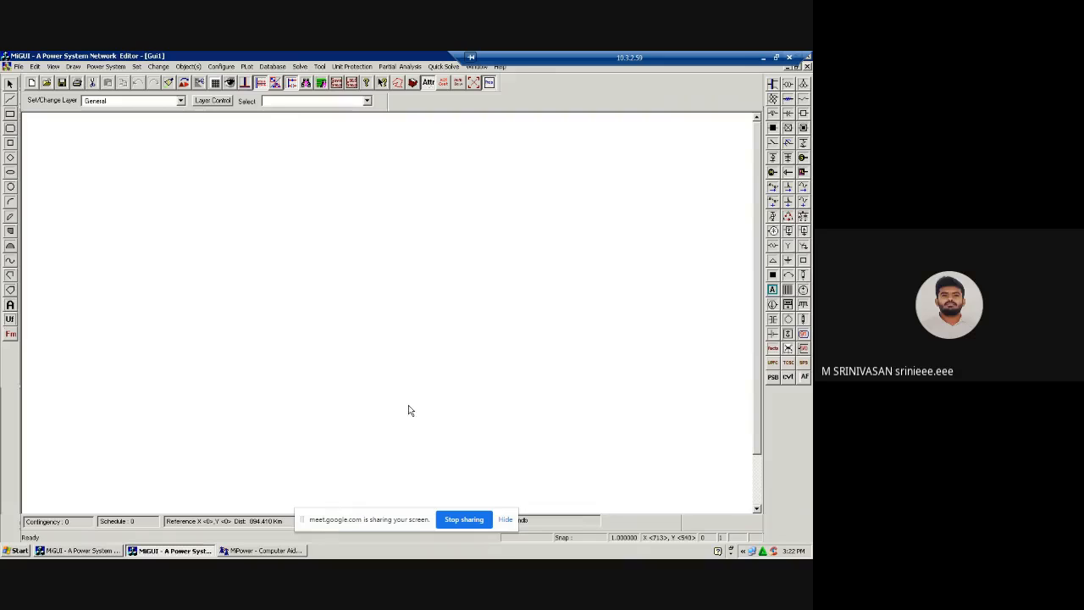
left_click(273, 67)
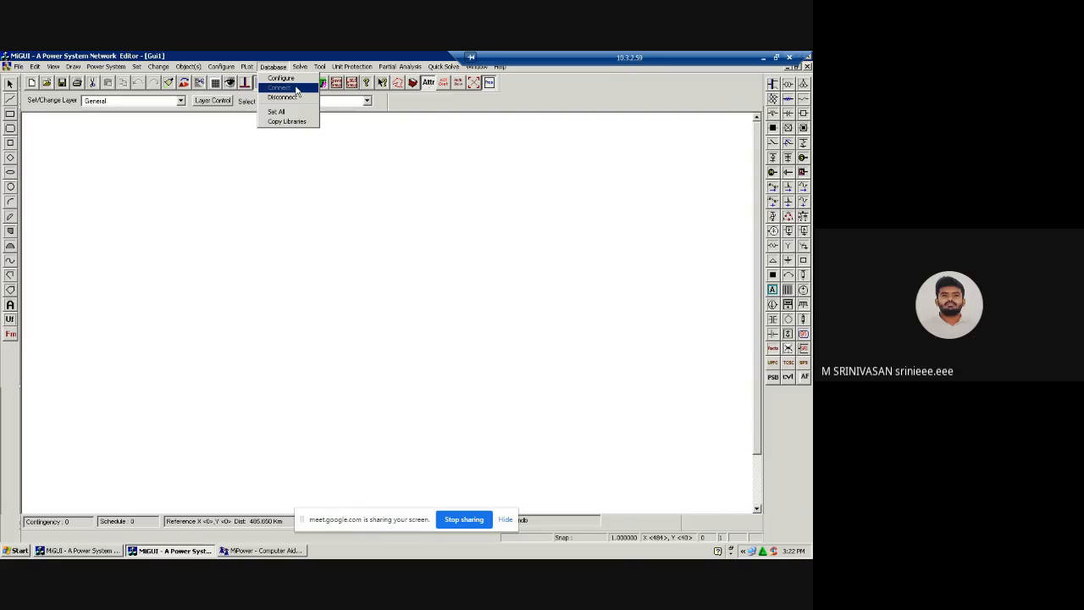
left_click(435, 227)
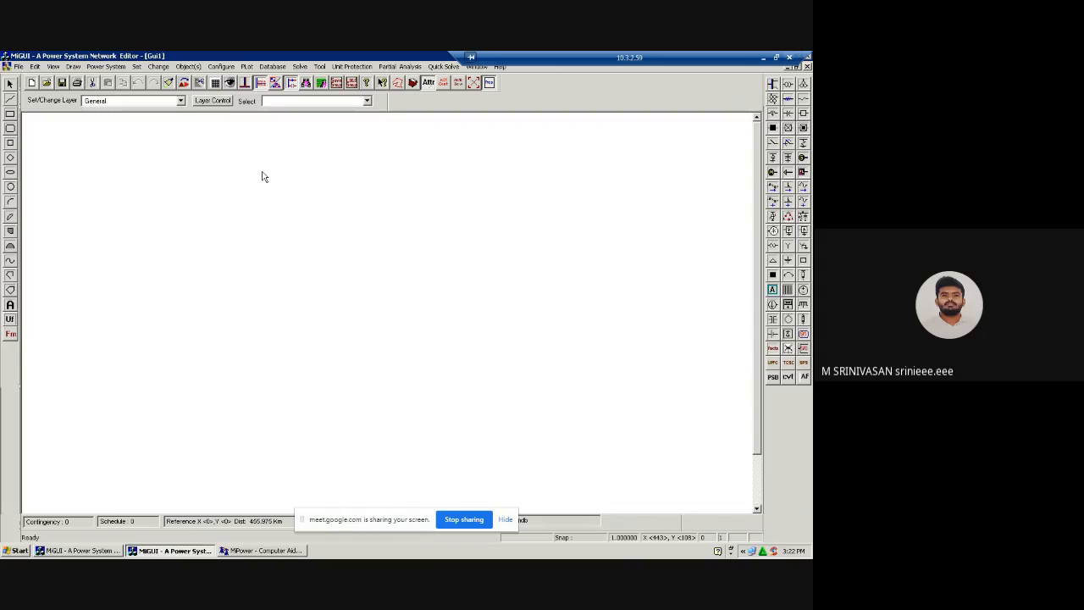
- Show the drawing grid, draw a horizontal 220 kV bus about 200 units long from X 150, Y 149 as bus 1, and save its data
left_click(216, 83)
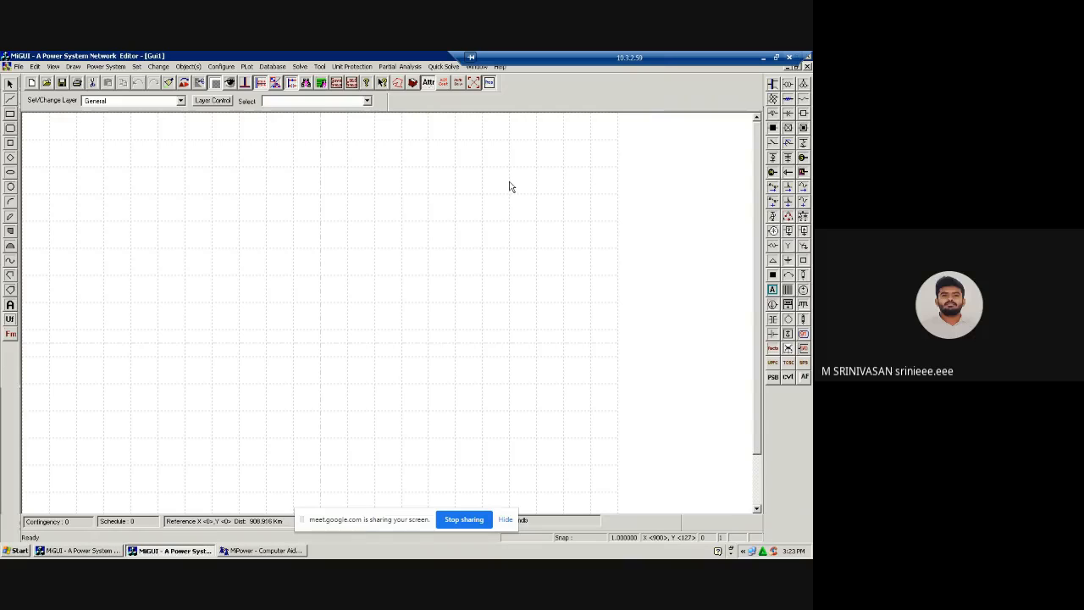
left_click(774, 84)
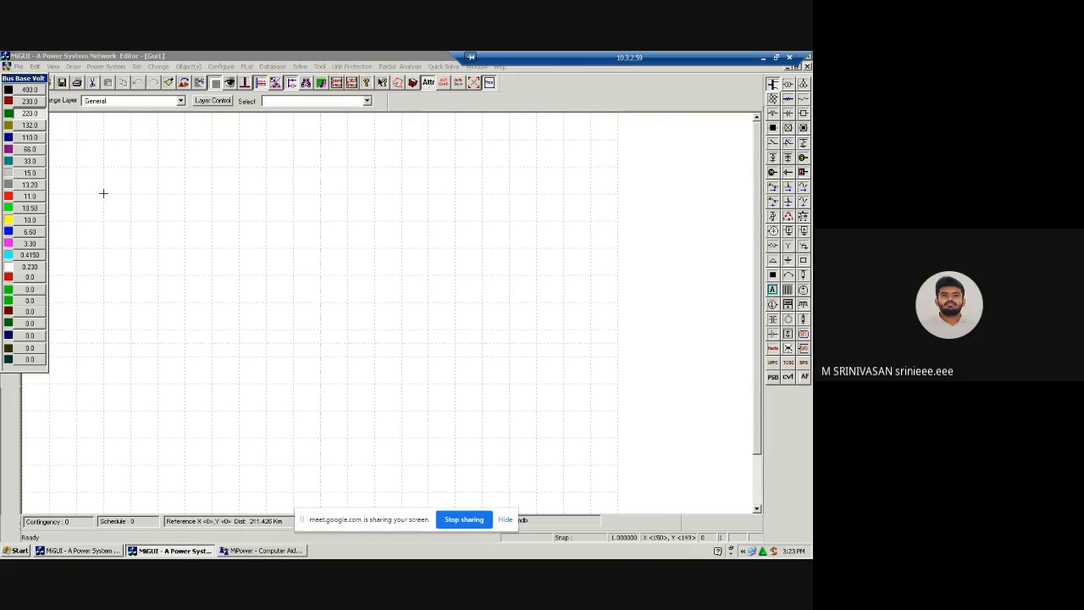
left_click(103, 193)
left_click_drag(103, 193, 213, 194)
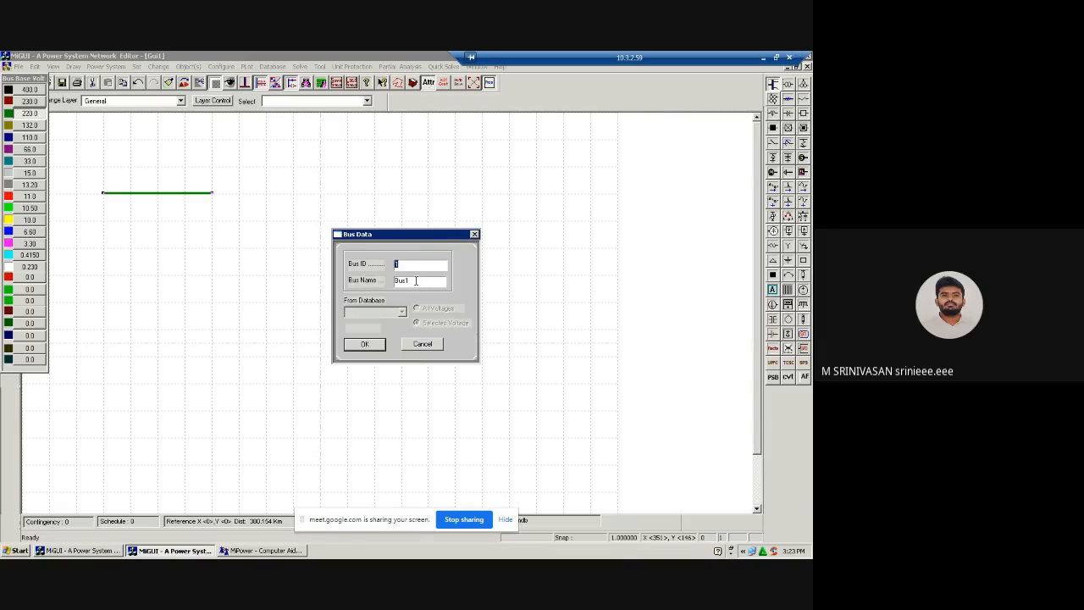
left_click(365, 347)
left_click(366, 345)
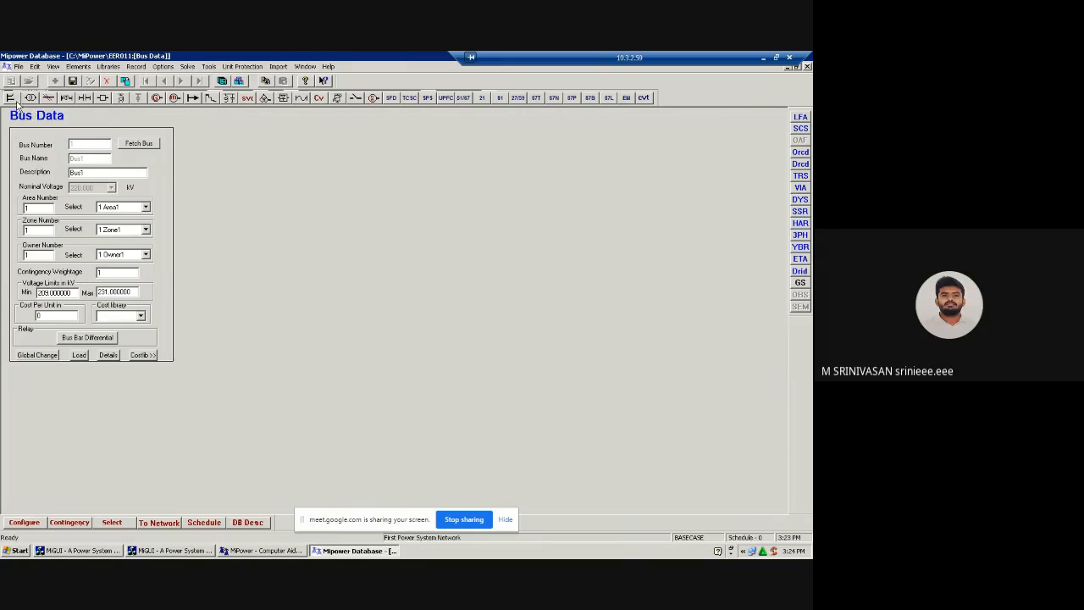
left_click(75, 82)
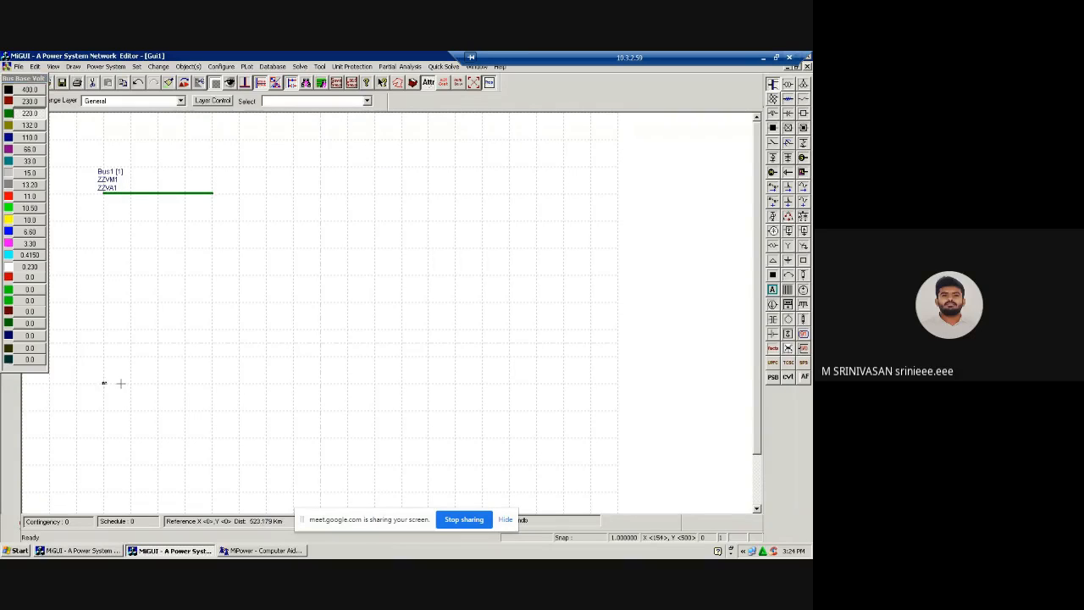
- Draw bus 2 as a horizontal 220 kV bus about 200 units long directly below bus 1, near Y 500, and save its data
left_click_drag(103, 383, 214, 385)
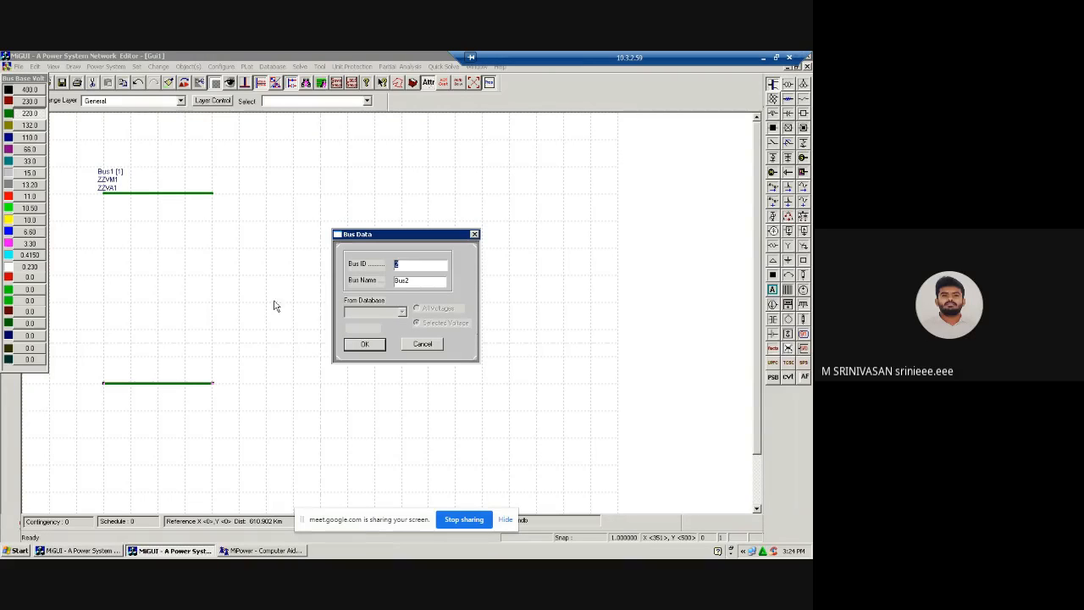
left_click(373, 348)
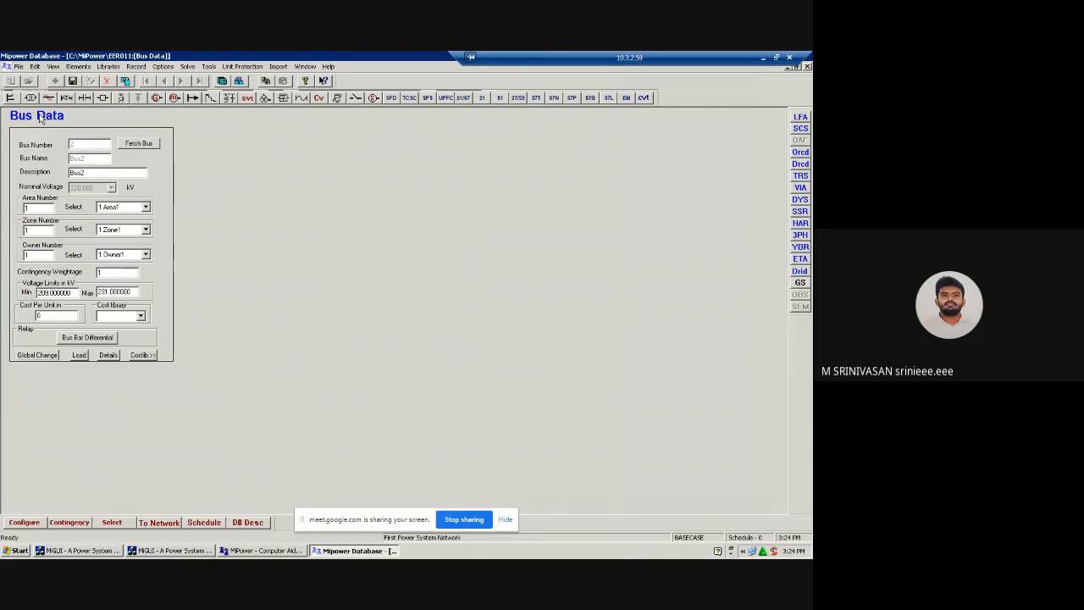
left_click(74, 85)
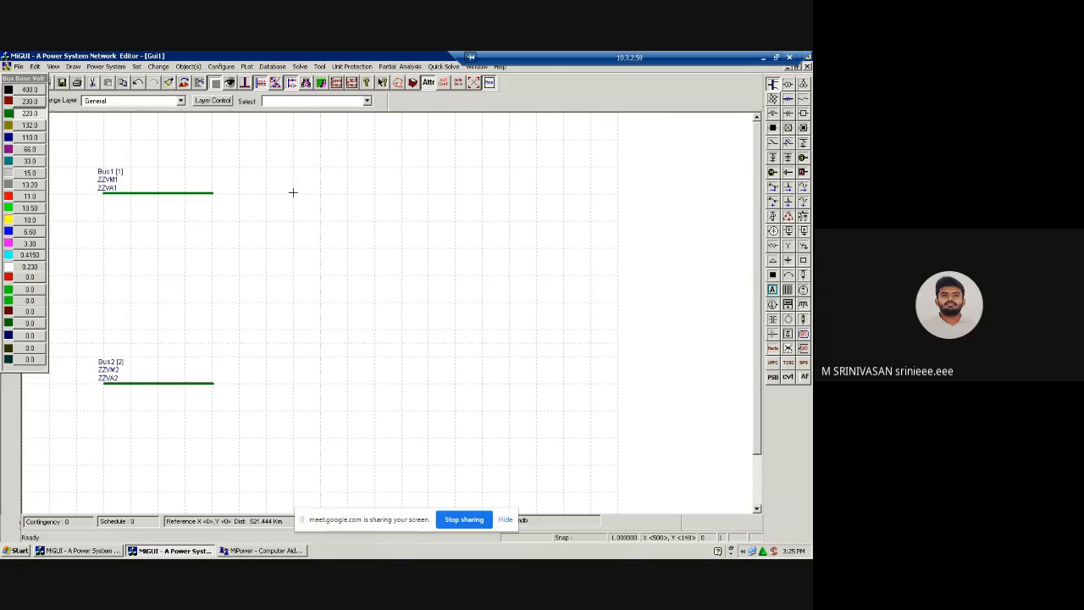
- Draw bus 3 as a horizontal 220 kV bus about 210 units long from X 500, level with bus 1, and save its data
left_click_drag(293, 193, 408, 191)
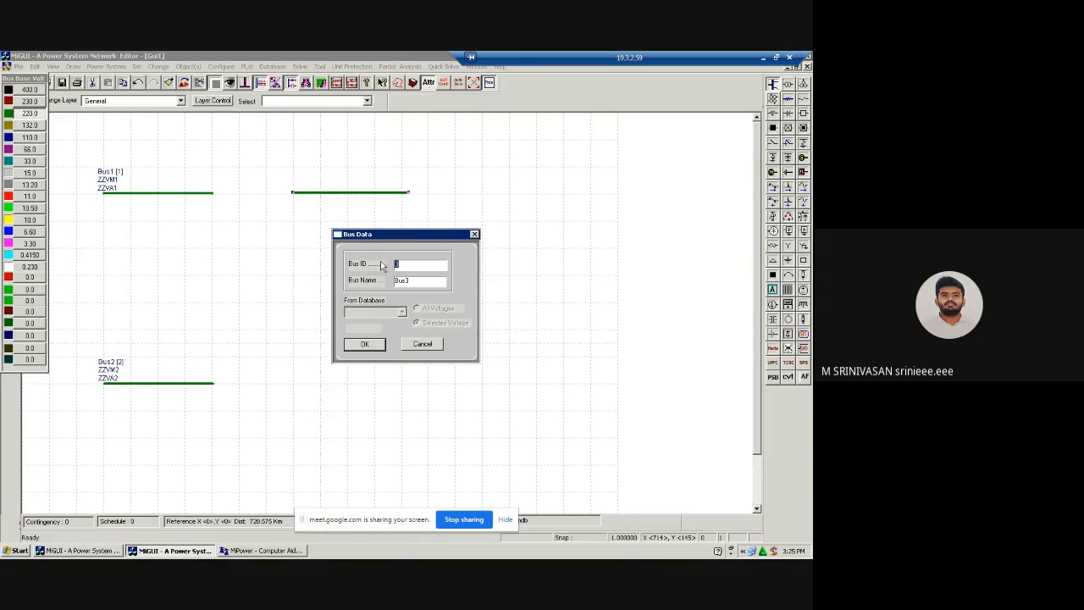
left_click(364, 344)
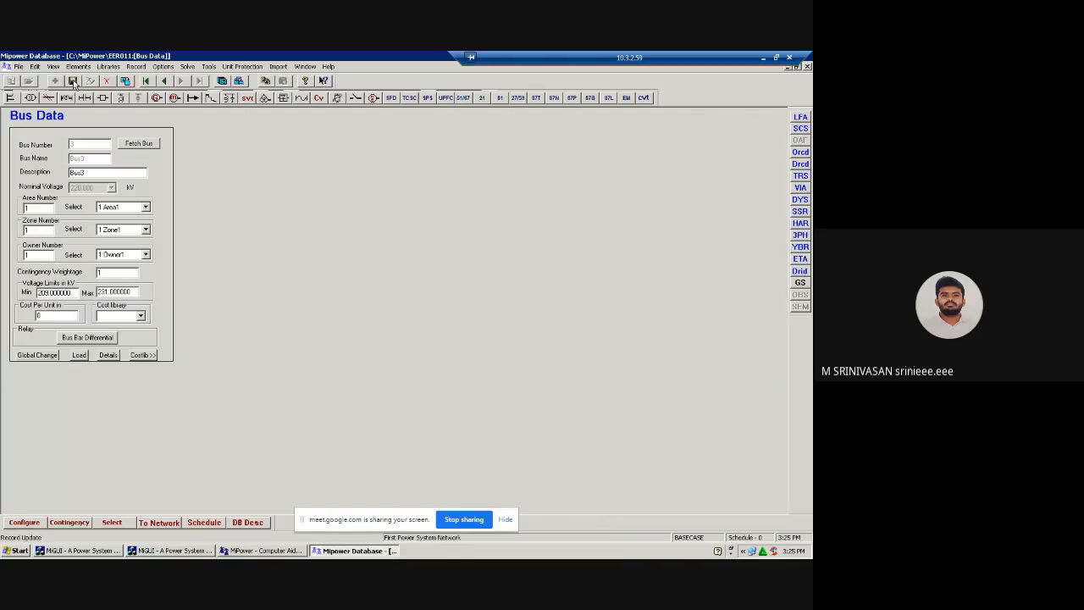
left_click(73, 81)
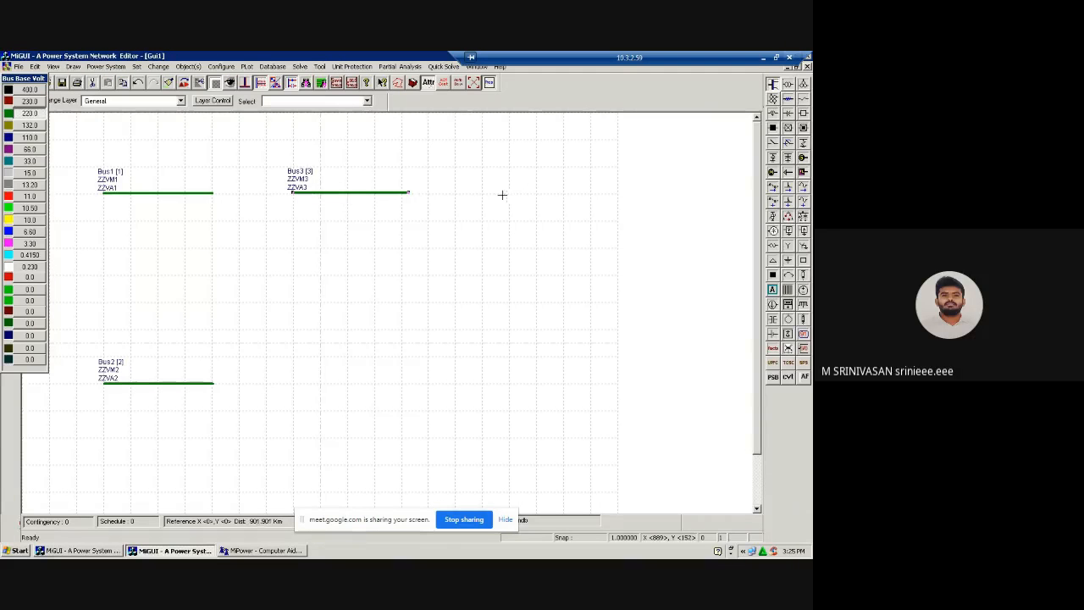
- Draw bus 4 as a horizontal 220 kV bus about 200 units long from about X 880, level with bus 3, and save its data
left_click_drag(497, 193, 608, 194)
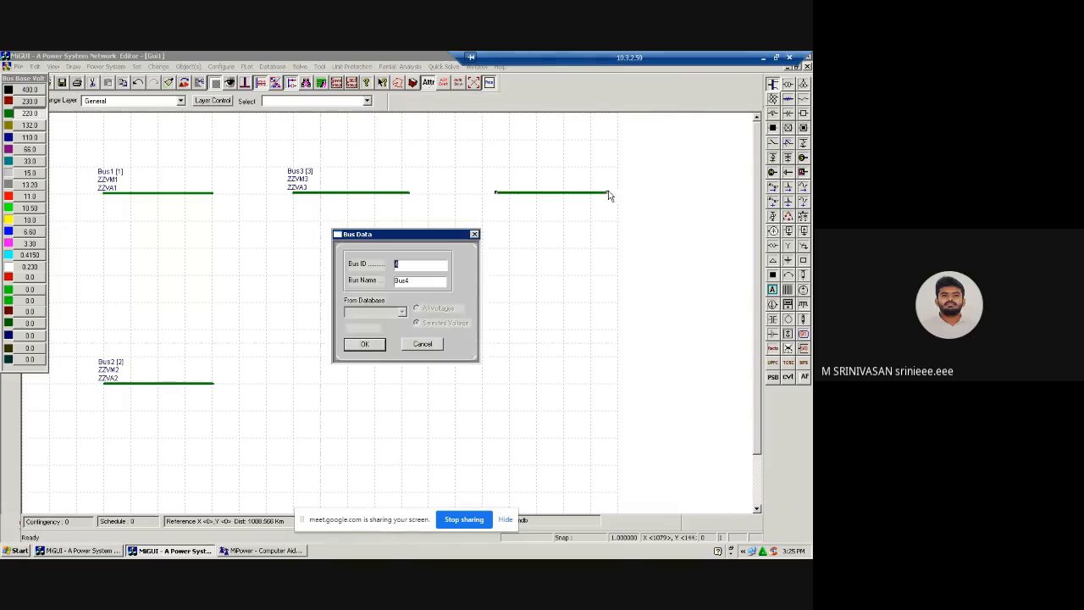
left_click(373, 346)
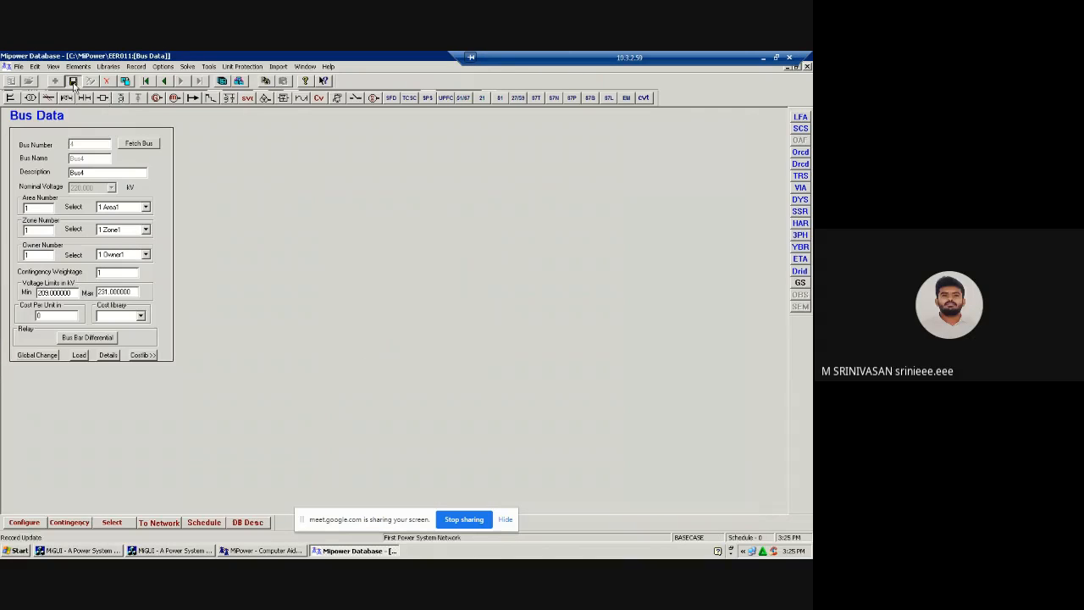
left_click(74, 81)
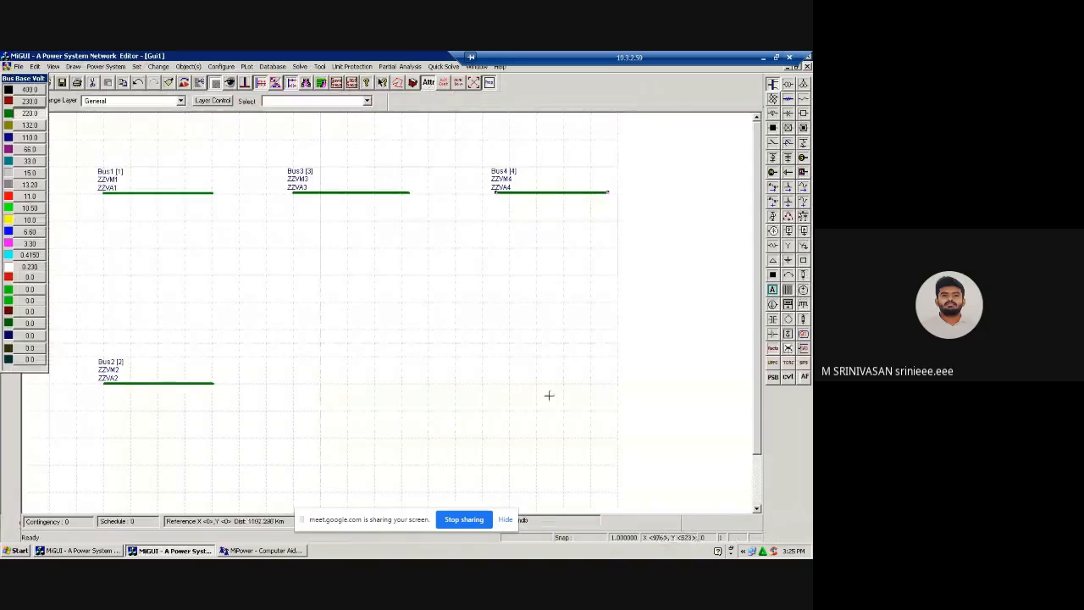
- Draw bus 5 as a horizontal 220 kV bus about 200 units long below bus 4, level with bus 2, save its data and finish drawing buses
left_click_drag(506, 384, 610, 382)
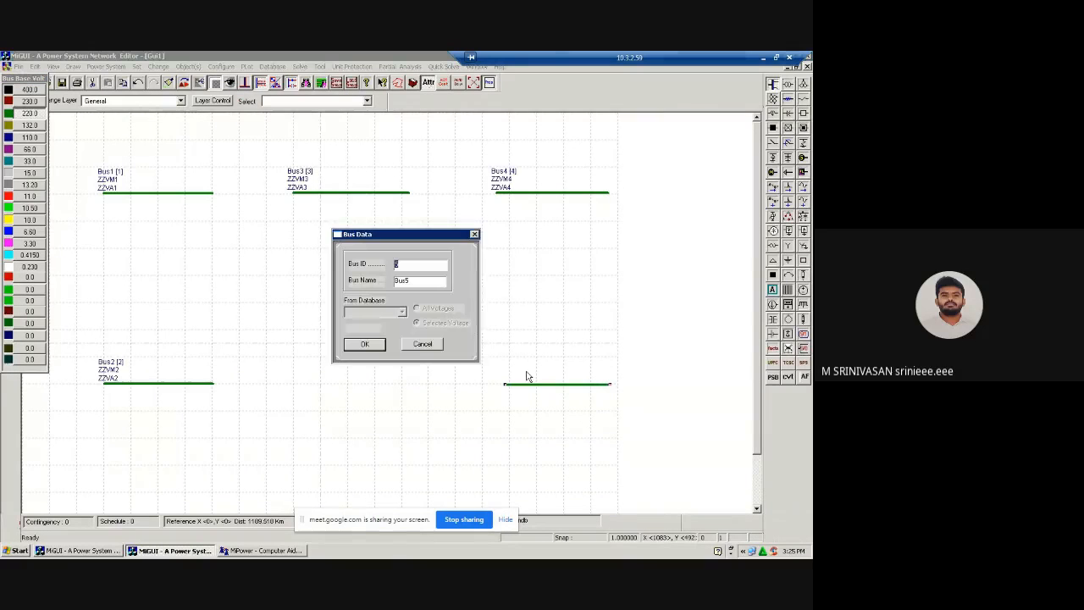
left_click(373, 344)
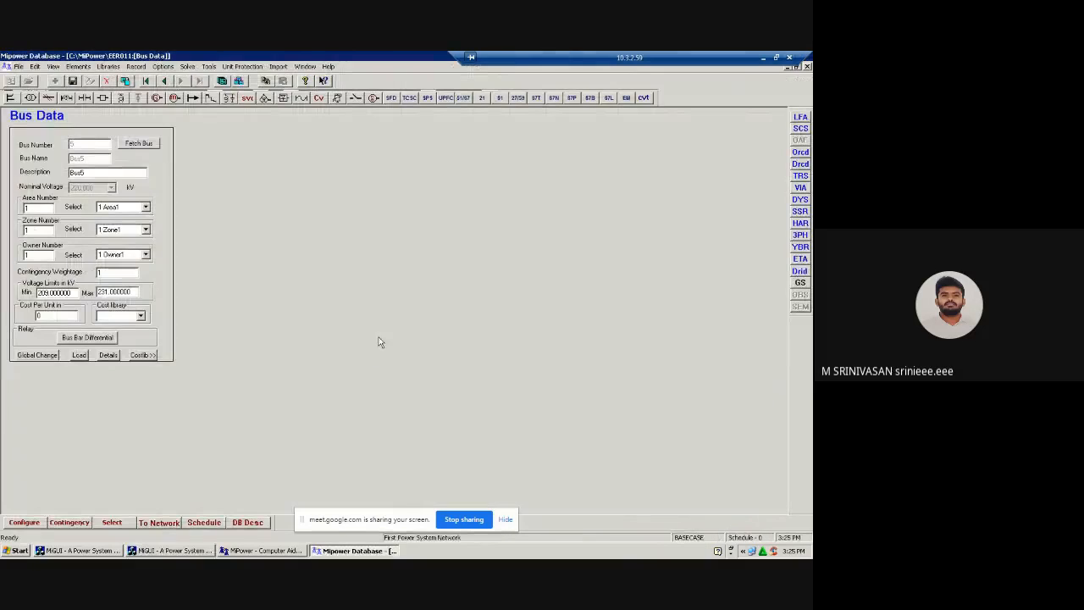
left_click(73, 82)
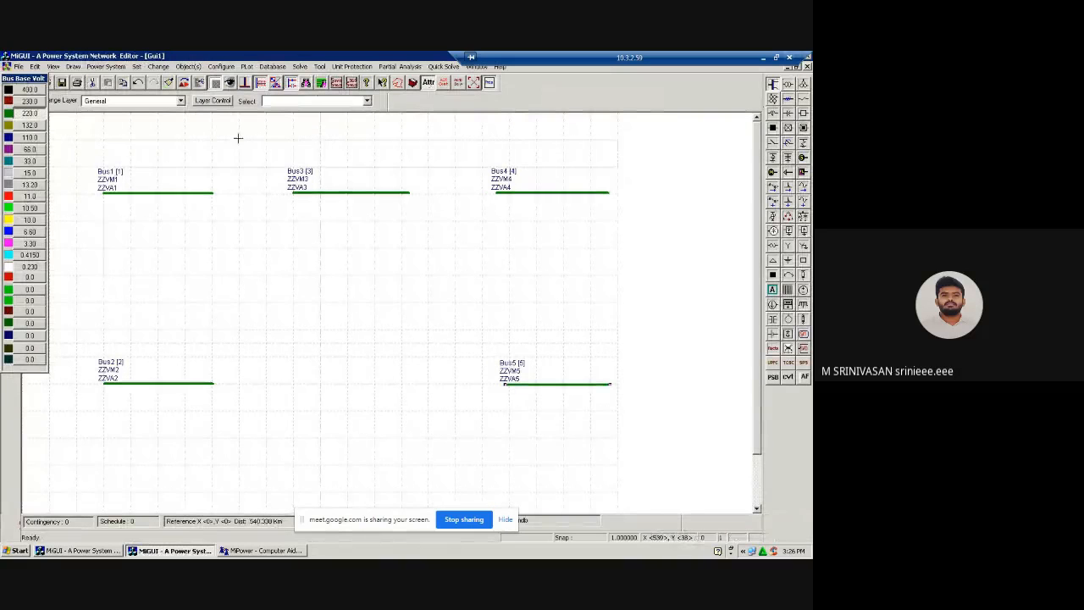
left_click(774, 86)
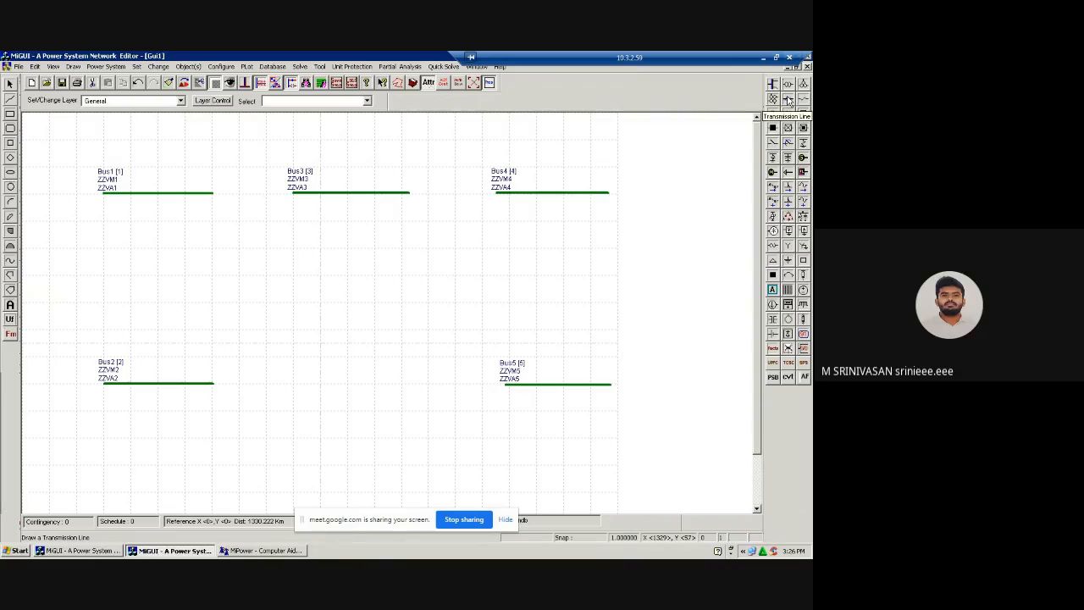
- Draw a transmission line connecting bus 1 to bus 2, with its label midway between them, and accept element ID 1
left_click(788, 100)
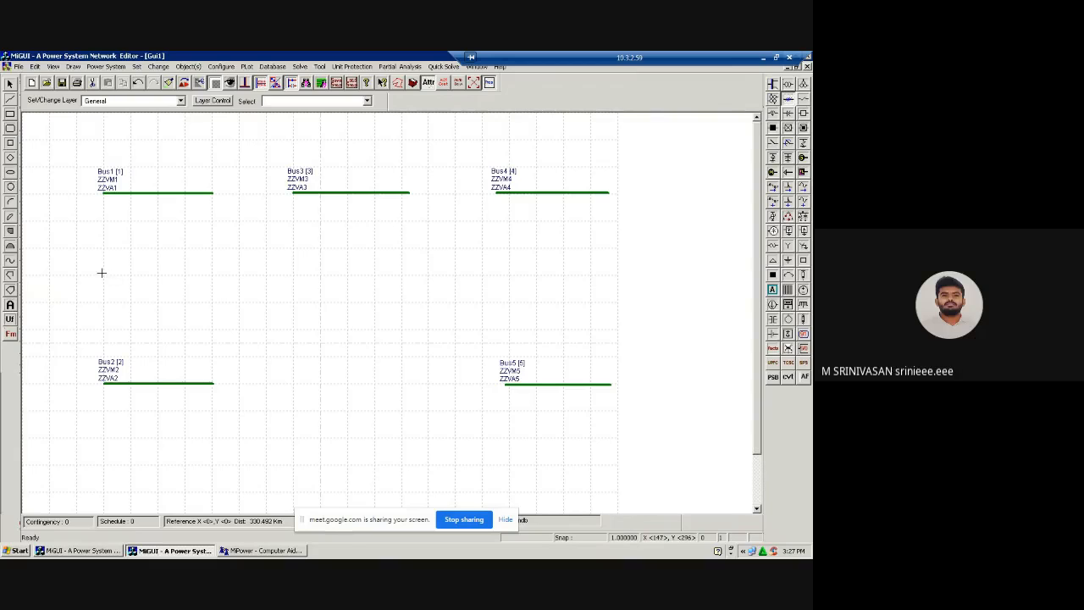
left_click(102, 273)
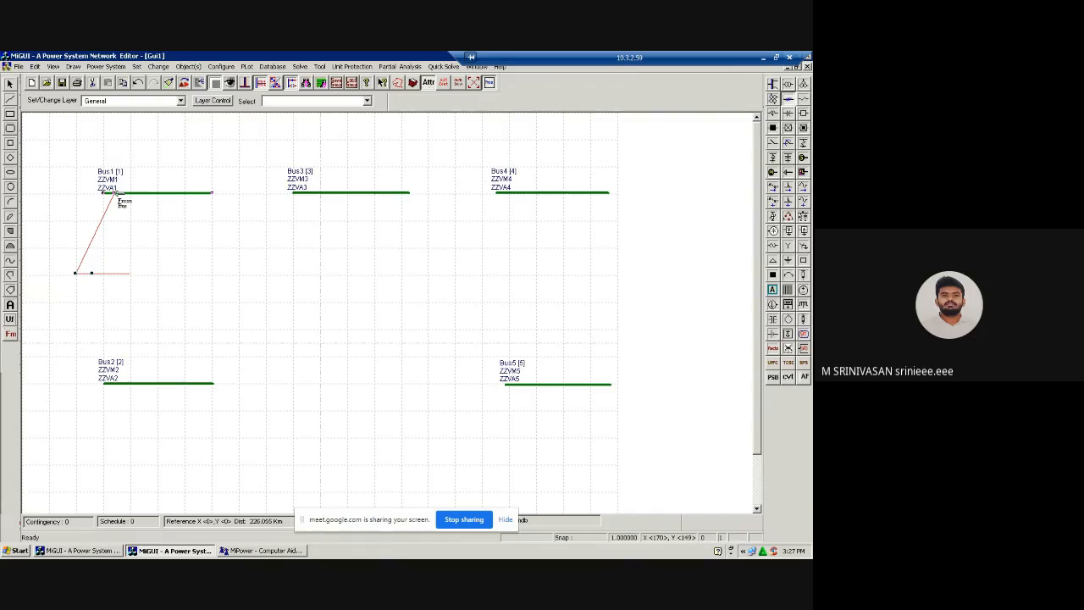
left_click(108, 197)
left_click(121, 386)
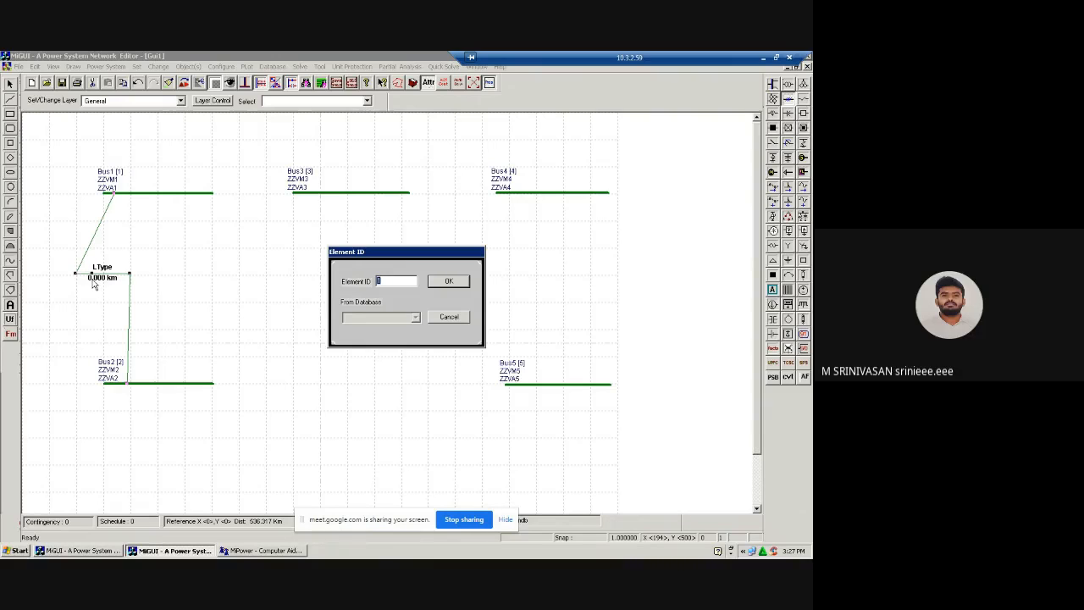
left_click(449, 282)
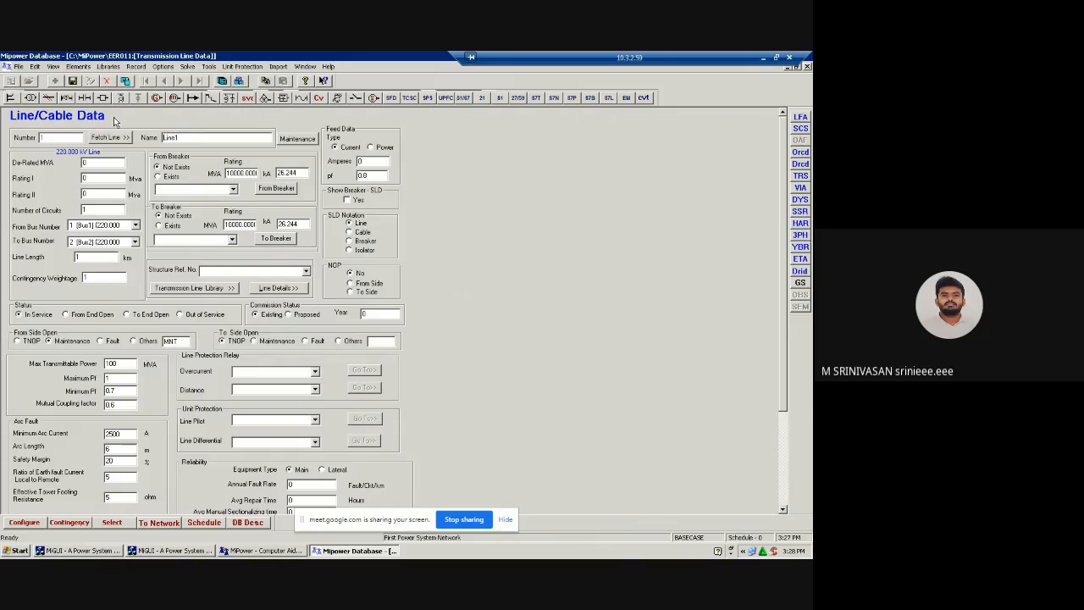
- Pick structure 1001 for the line, open it in the transmission line library, and add a new record named Line1-2
left_click(306, 272)
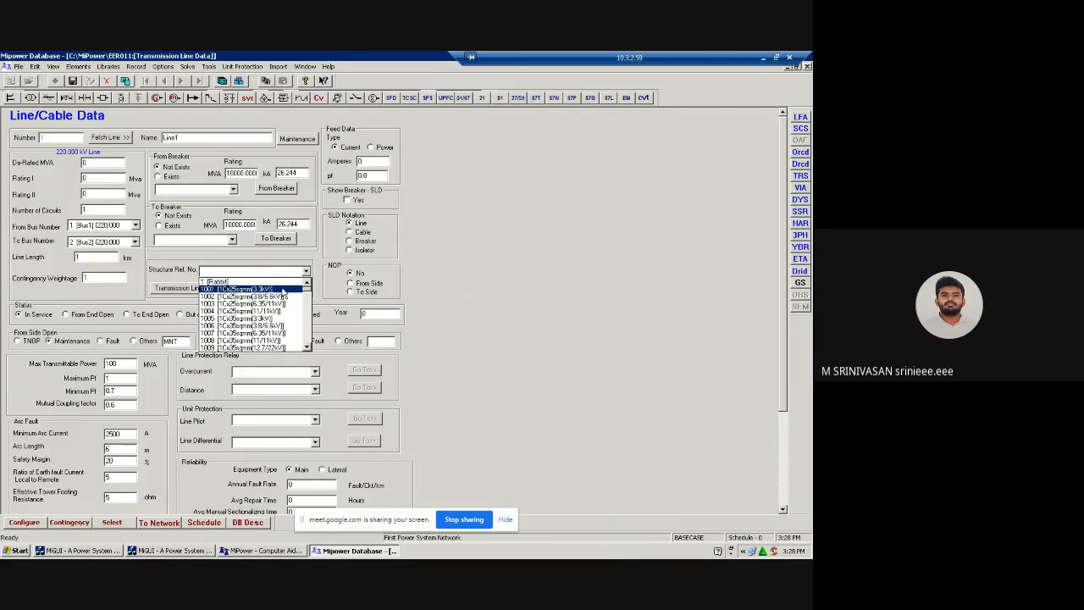
left_click(285, 290)
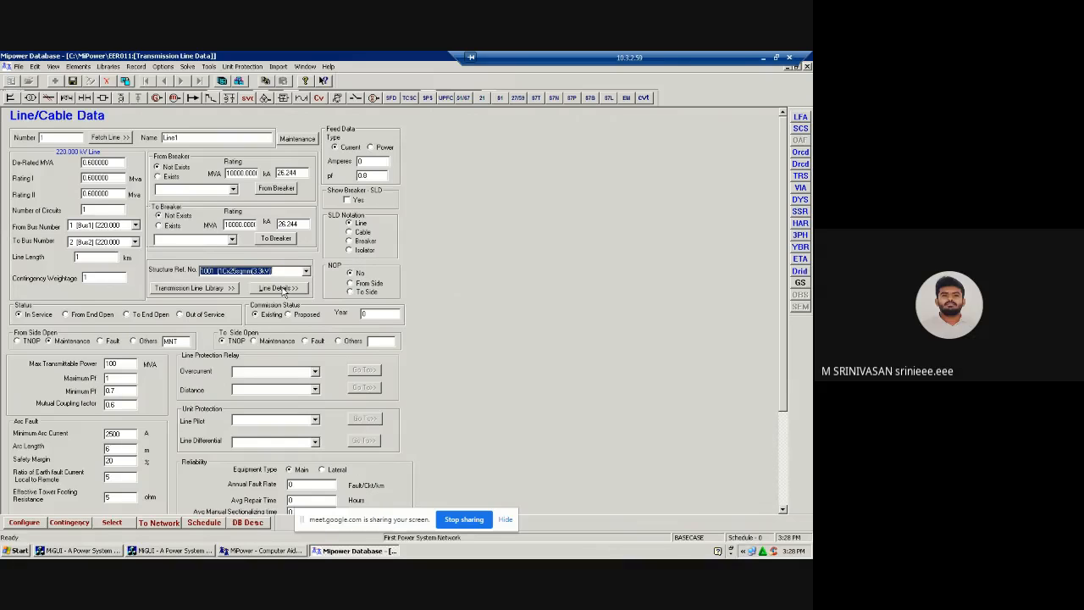
left_click(203, 289)
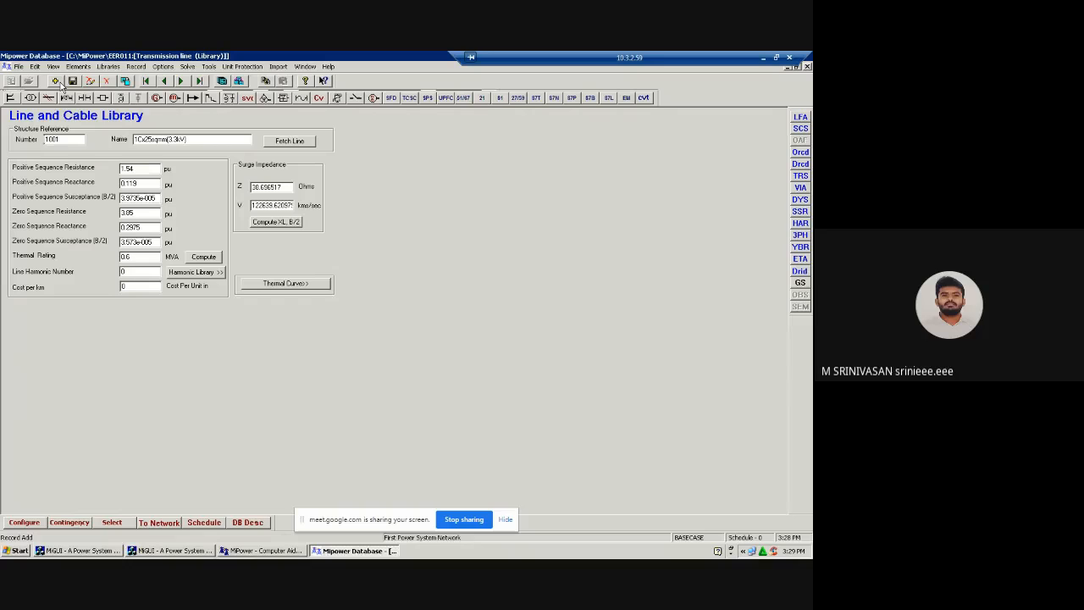
left_click(59, 83)
left_click_drag(161, 139, 122, 140)
type("Line12")
- Set Line1-2's positive sequence resistance to 0.02, reactance to 0.06 and susceptance (B/2) to 0.03, and all zero sequence values to 0
left_click_drag(140, 168, 121, 168)
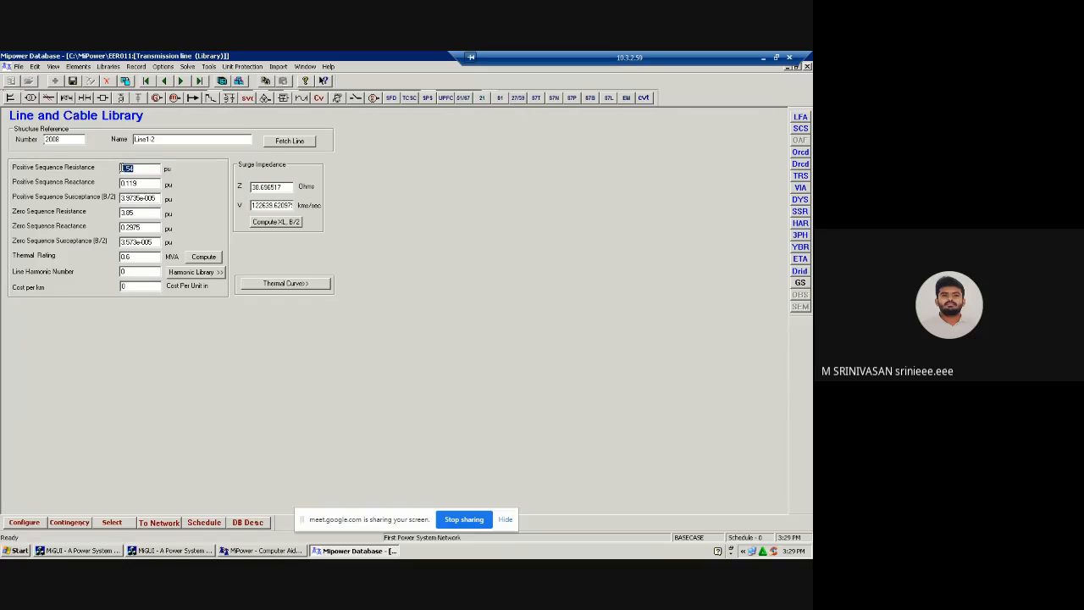
type("0.02")
left_click_drag(139, 183, 117, 189)
type("0.06")
left_click_drag(161, 199, 122, 198)
type("0.03")
left_click_drag(141, 212, 114, 260)
type("000")
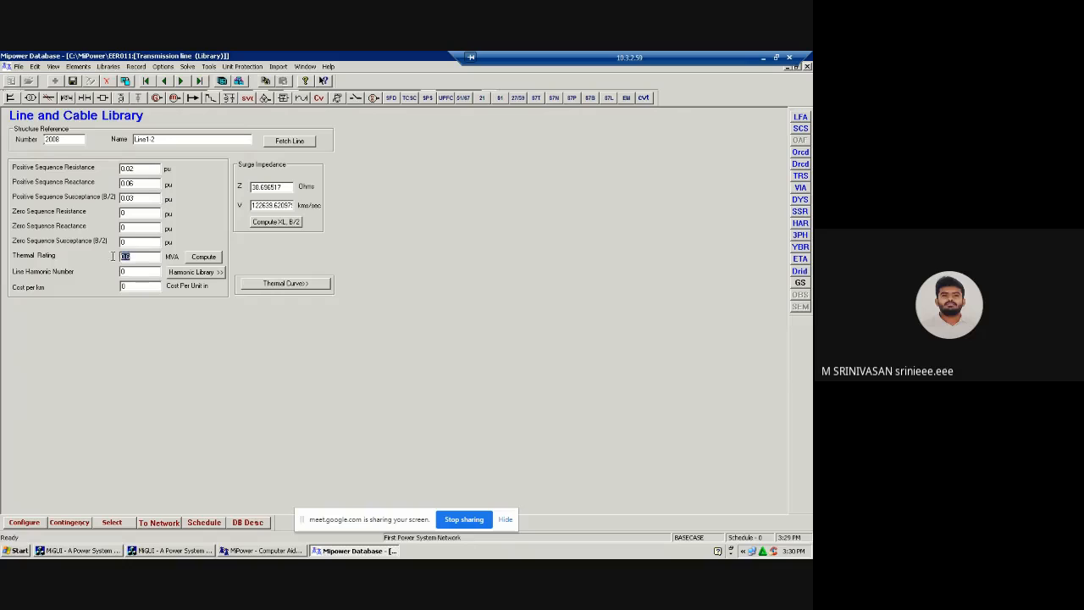
- Enter the thermal rating for Line1-2, save the library record, and return to the line data
type("1")
left_click(74, 83)
left_click(808, 67)
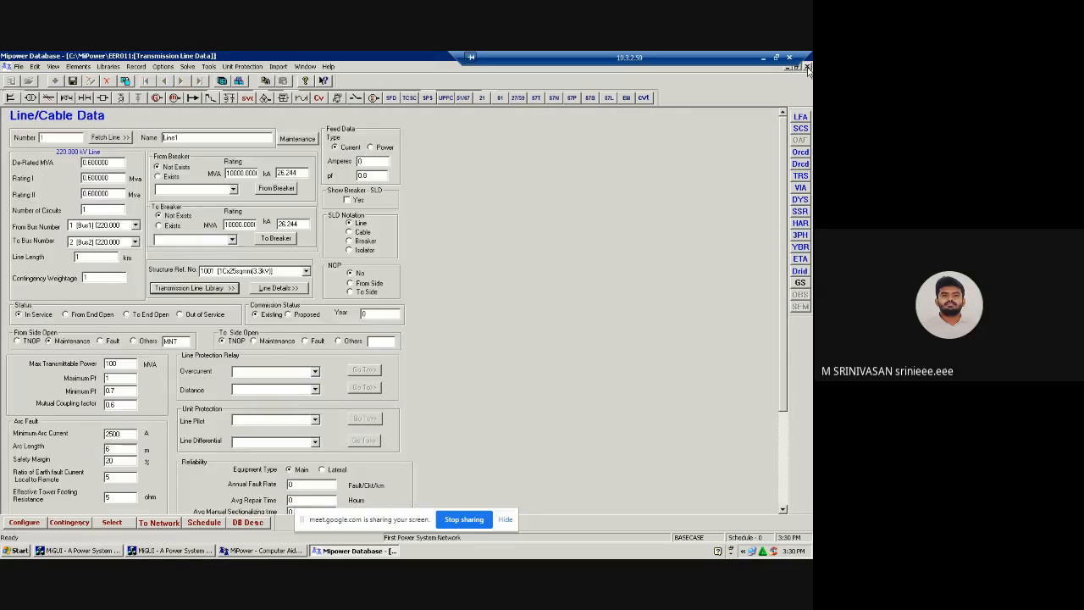
- Assign structure 2008 [Line1-2] to Line1, set its de-rated MVA to 100, and save the line data
left_click(306, 272)
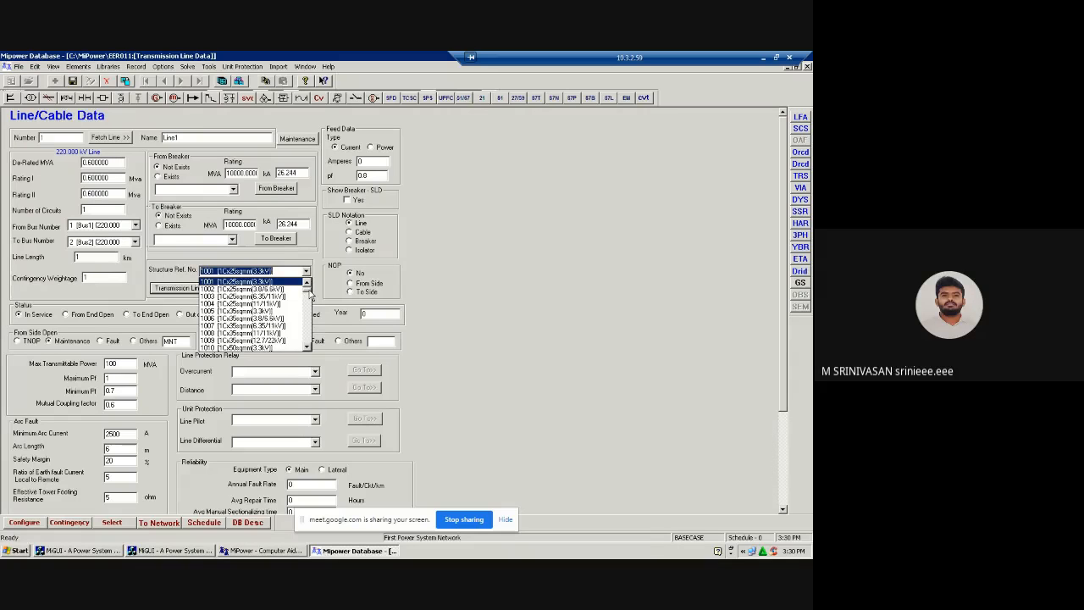
left_click_drag(310, 294, 307, 355)
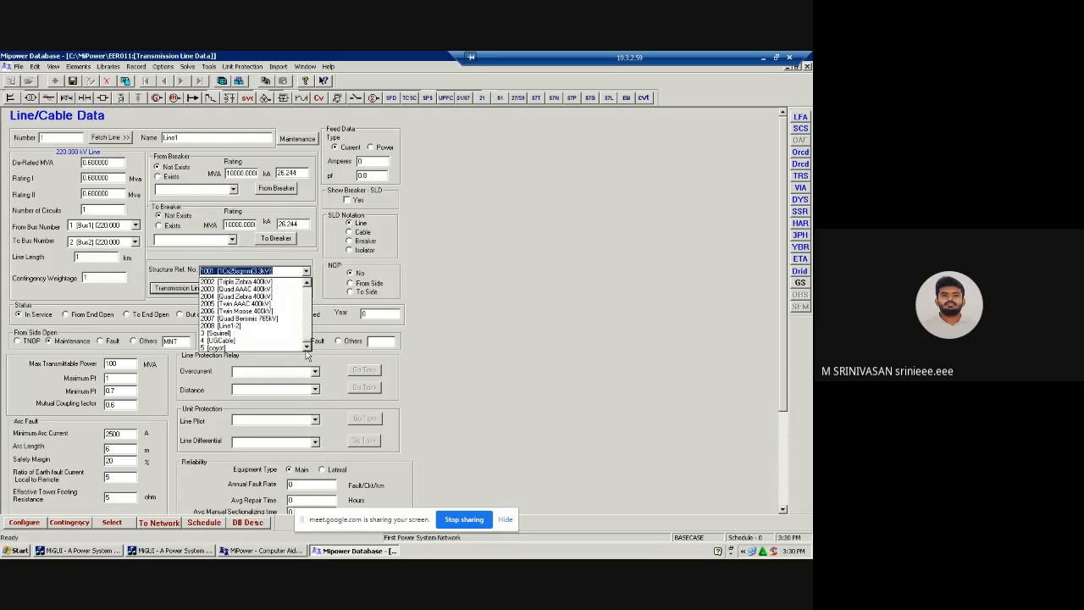
left_click(239, 327)
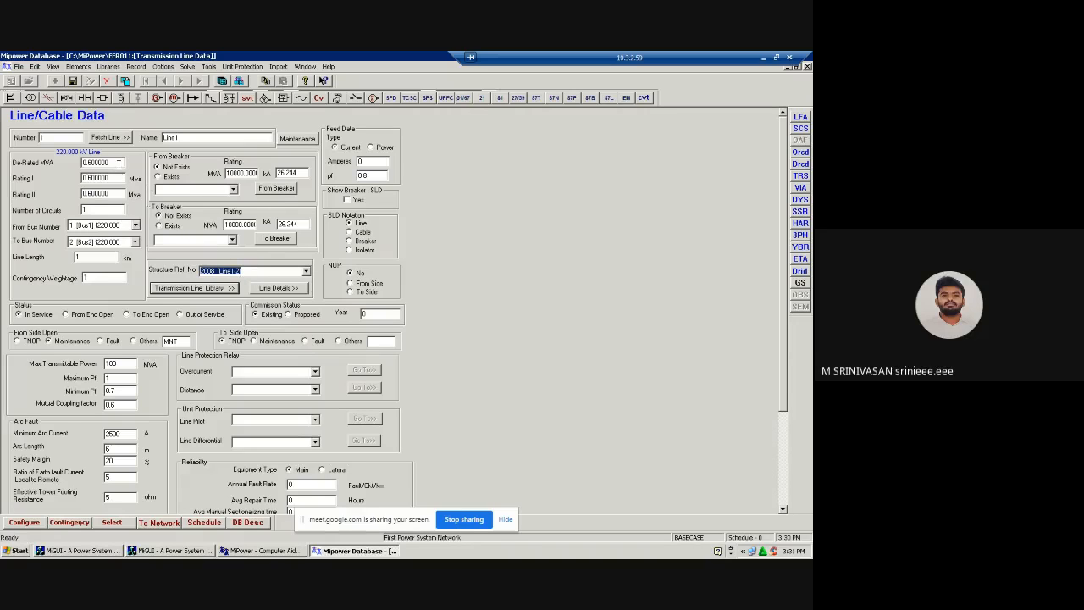
left_click_drag(119, 162, 59, 167)
type("100")
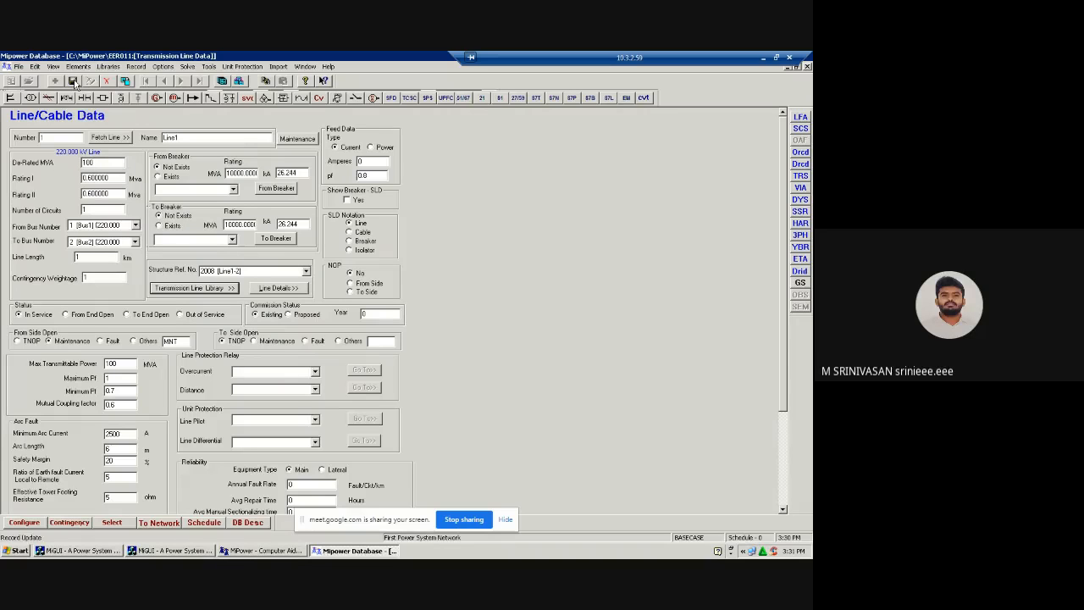
left_click(74, 82)
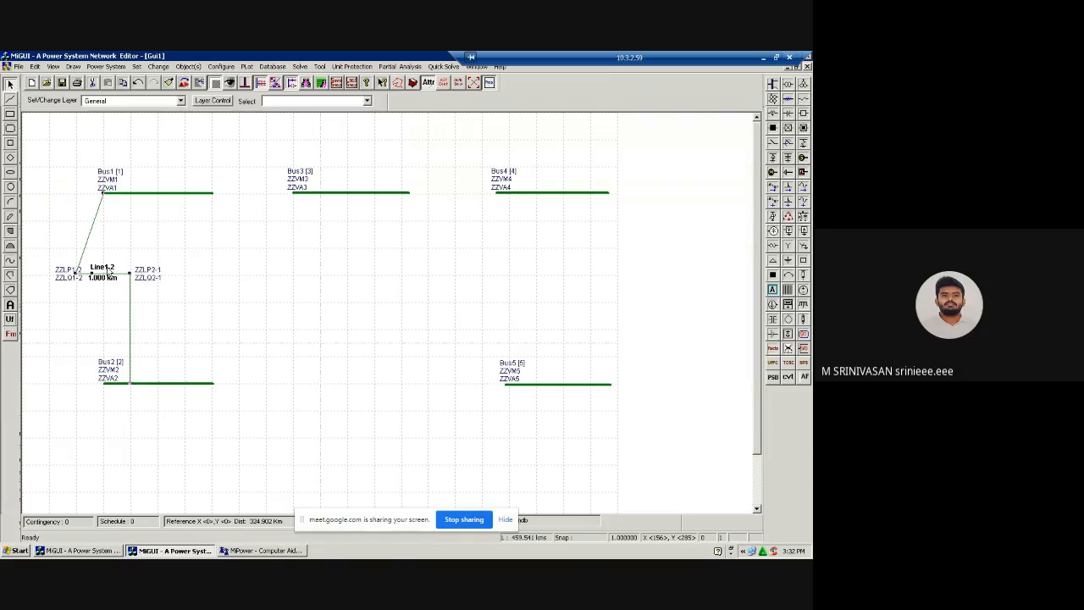
- Draw a transmission line running below and between bus 1 and bus 3, connect it to both buses, and accept element ID 2
left_click(789, 101)
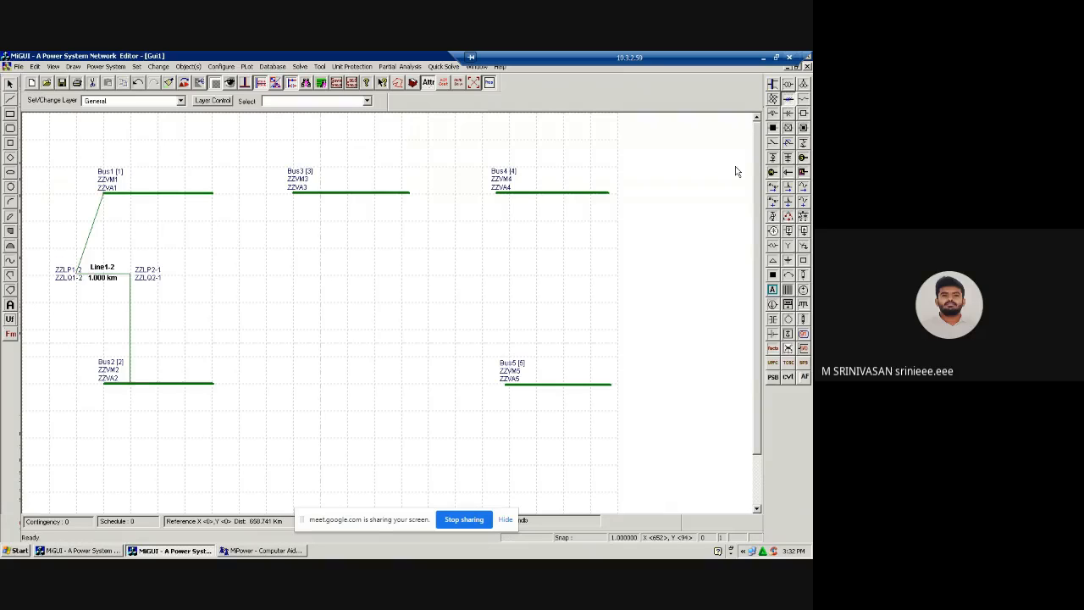
left_click(248, 233)
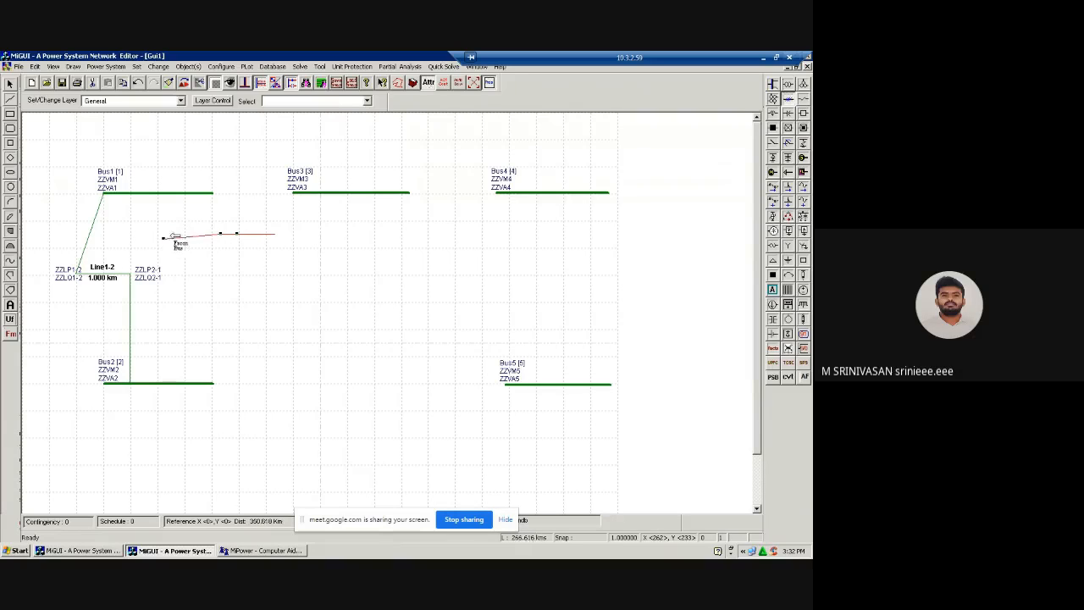
left_click(185, 236)
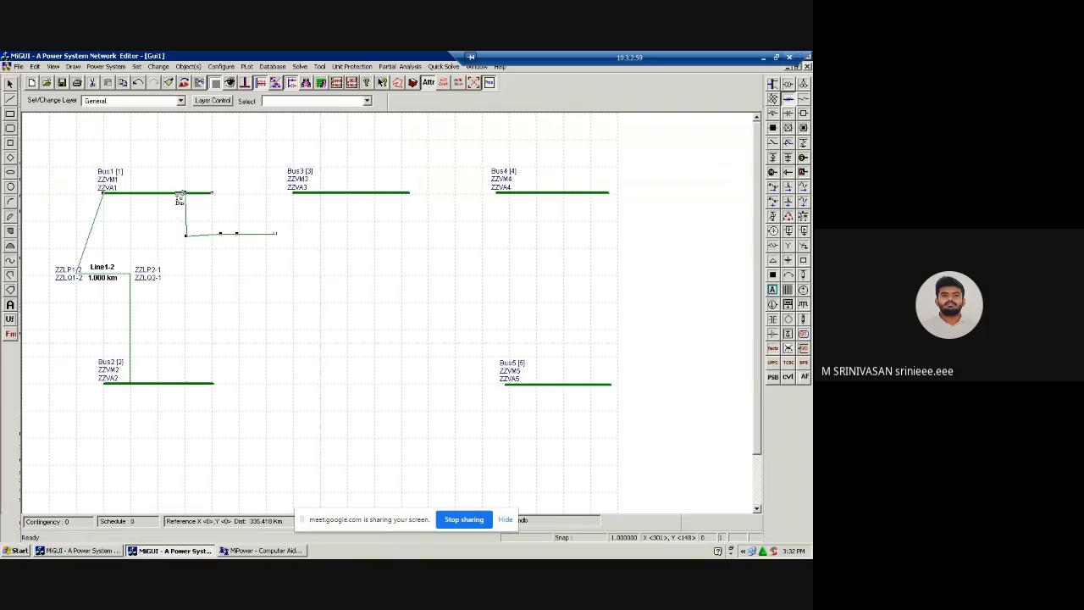
double_click(186, 193)
left_click(313, 234)
left_click(312, 195)
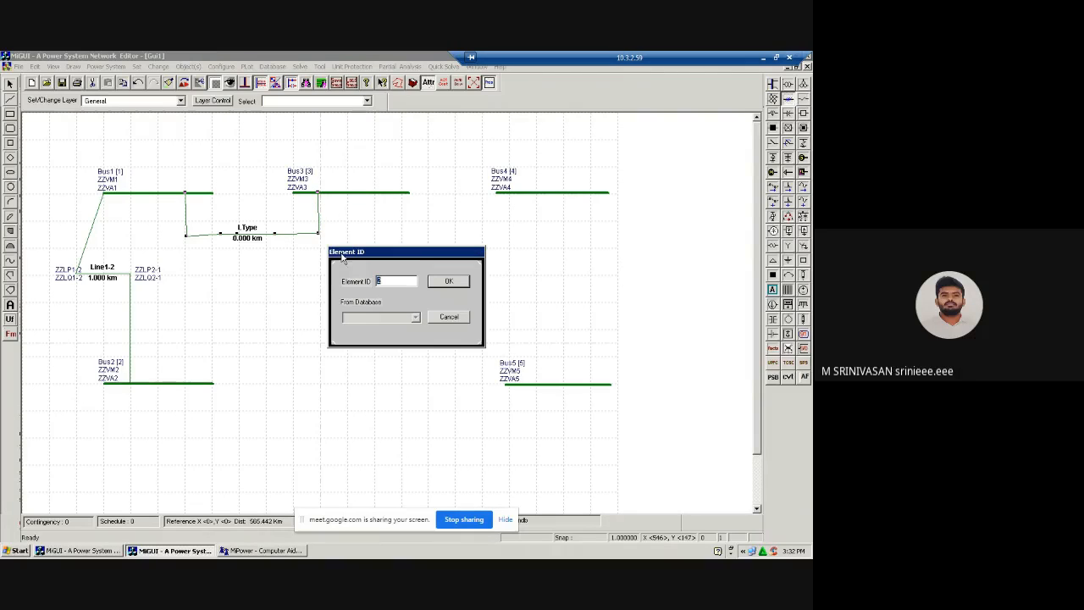
left_click(449, 282)
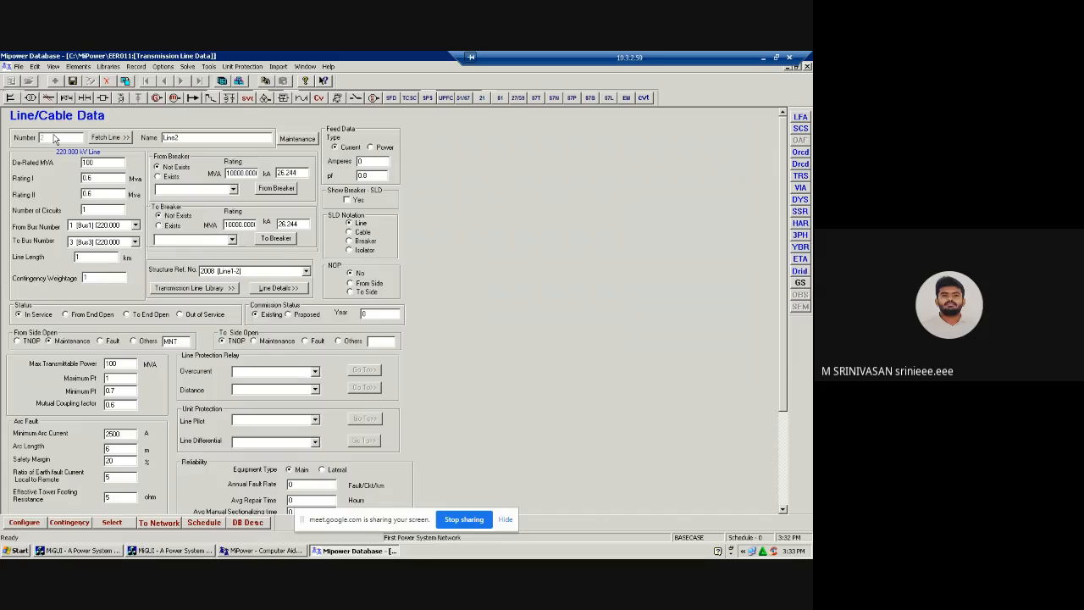
- Pick structure 2004 [Quad Zebra 400kV] for Line2, open it in the transmission line library, and add a new record named Line 1-3
left_click(306, 271)
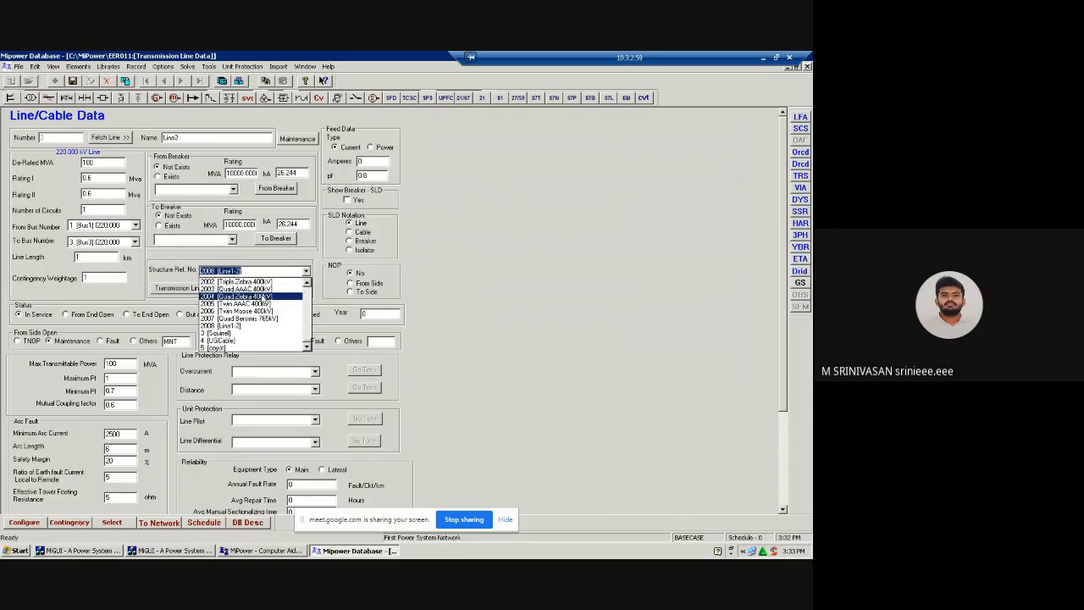
left_click(263, 296)
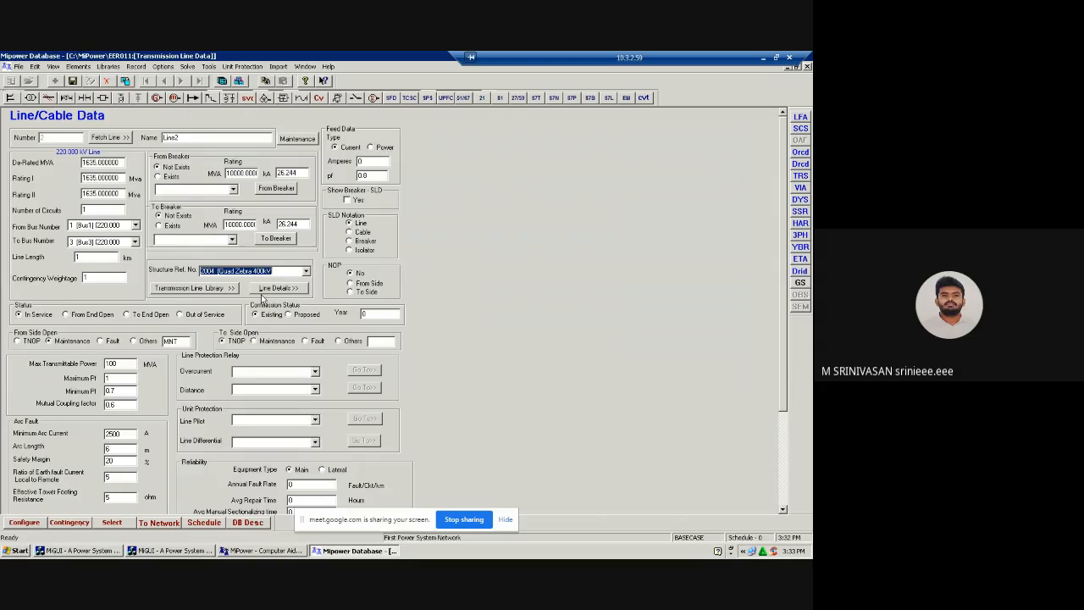
left_click(215, 289)
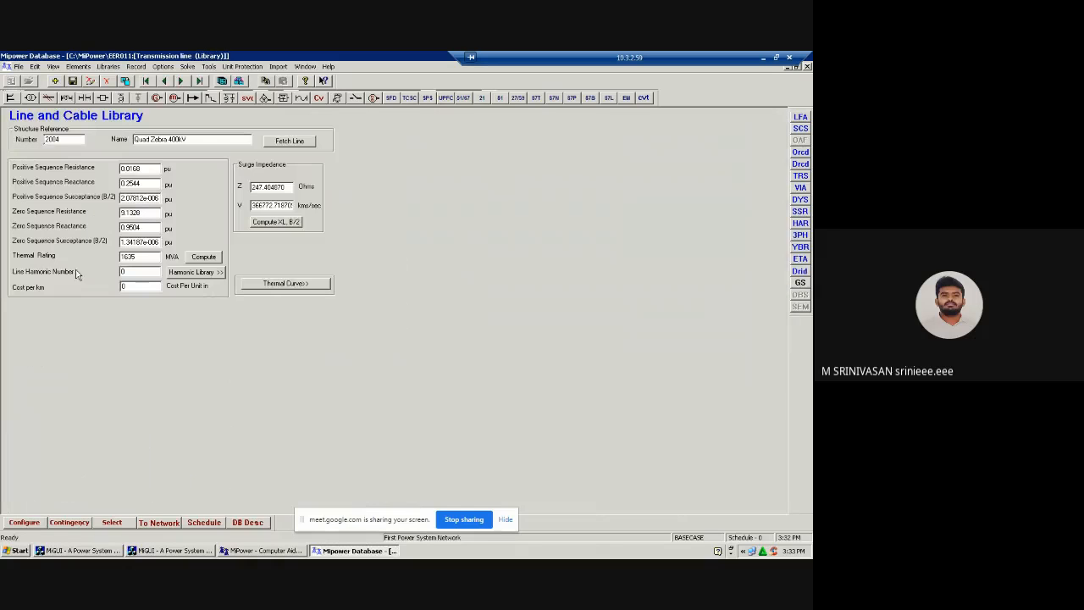
left_click(56, 82)
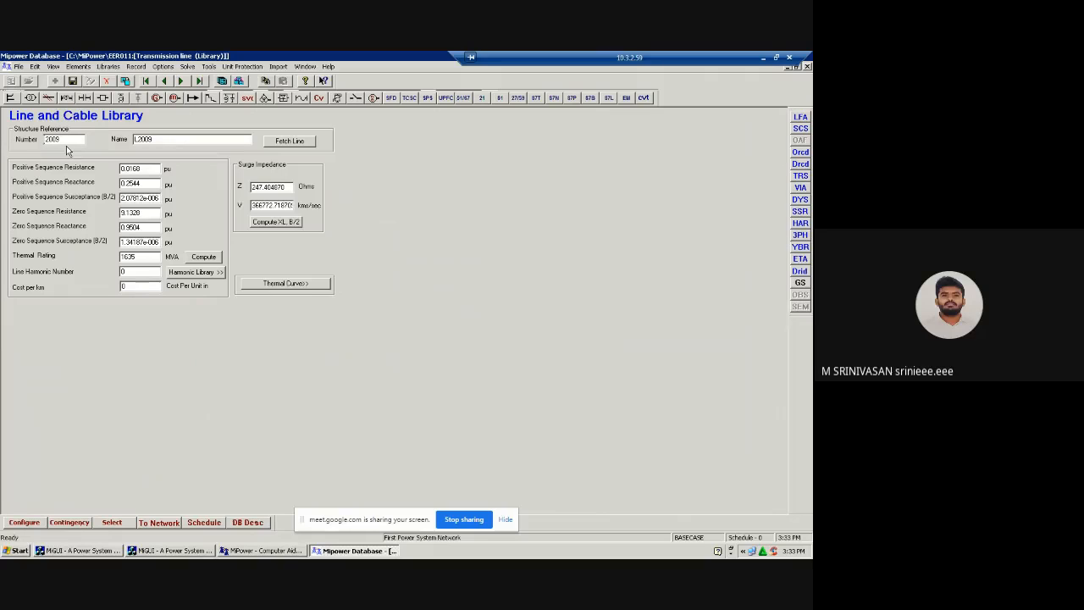
left_click_drag(159, 142, 133, 144)
- Enter the positive sequence resistance for the Line 1-3 record, with reactance 0.24 pu and susceptance (B/2) 0.025 pu
left_click_drag(147, 168, 115, 169)
type("0")
left_click_drag(149, 183, 89, 186)
type("0.24")
left_click_drag(158, 197, 110, 201)
type("0.025")
- Set Line 1-3's zero sequence values to 0 and thermal rating to 100 MVA, save the record, and return to the line data
left_click_drag(146, 212, 110, 257)
type("0")
type("0")
type("0")
type("1")
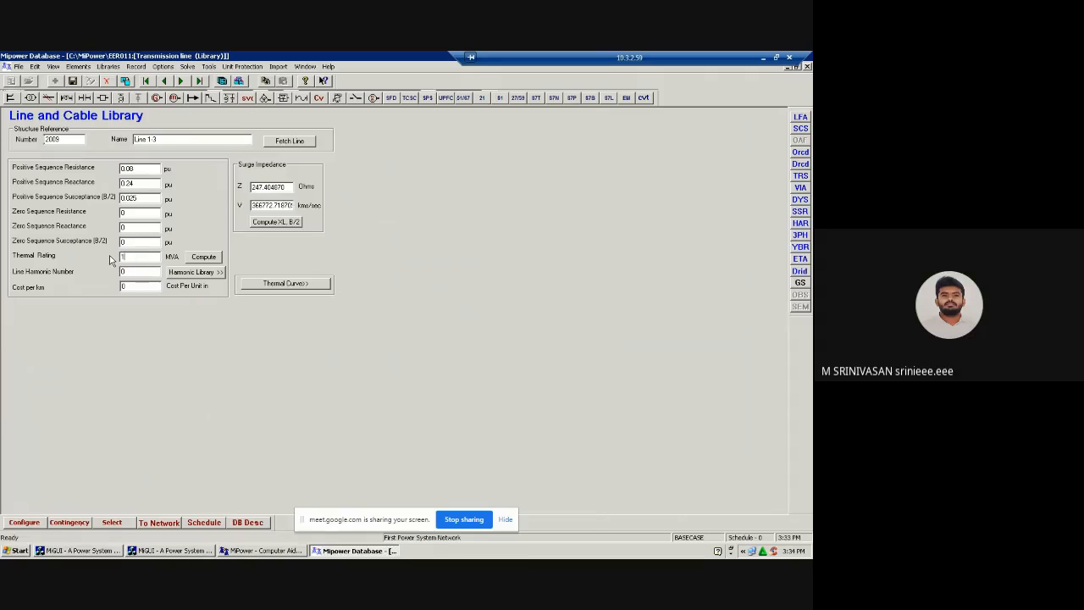
type("00")
left_click(74, 83)
left_click(808, 67)
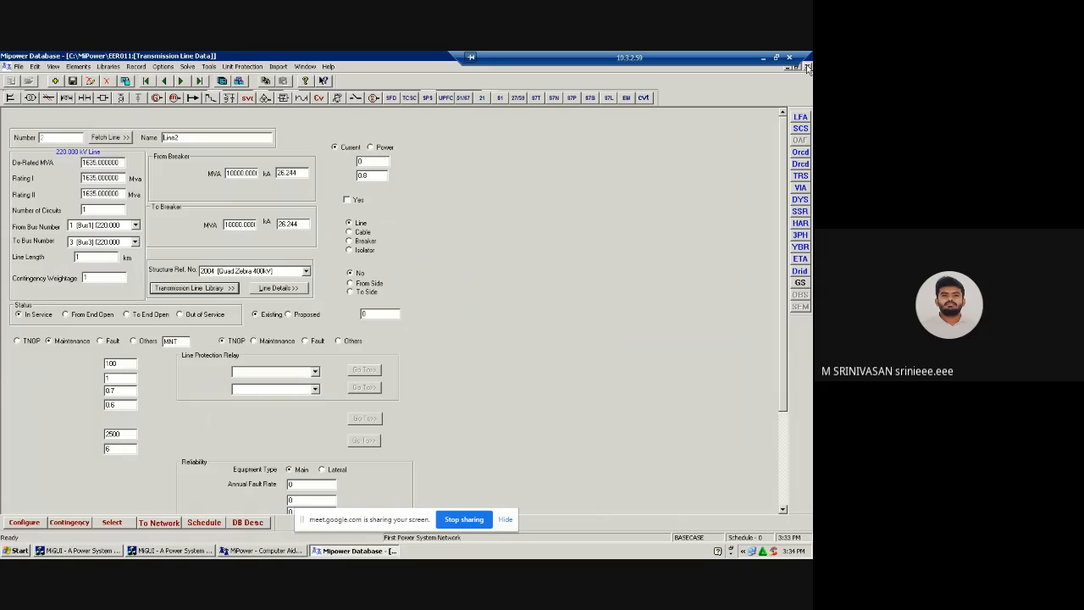
- Assign structure 2009 [Line 1-3] to Line2, set its de-rated MVA to 100, and save the line data
left_click(306, 271)
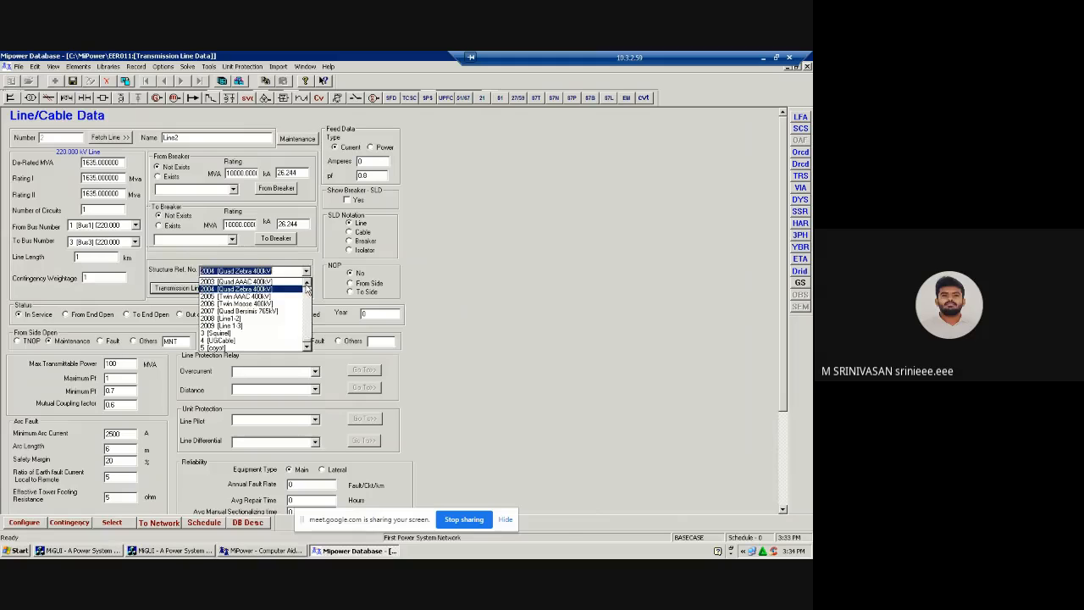
left_click(237, 327)
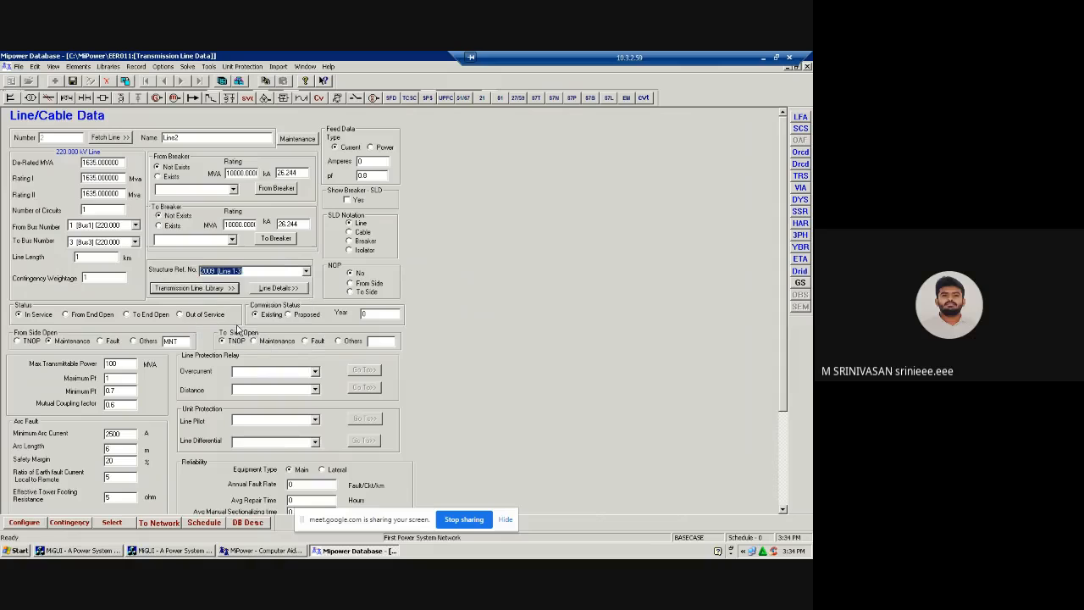
left_click_drag(120, 162, 42, 167)
type("100")
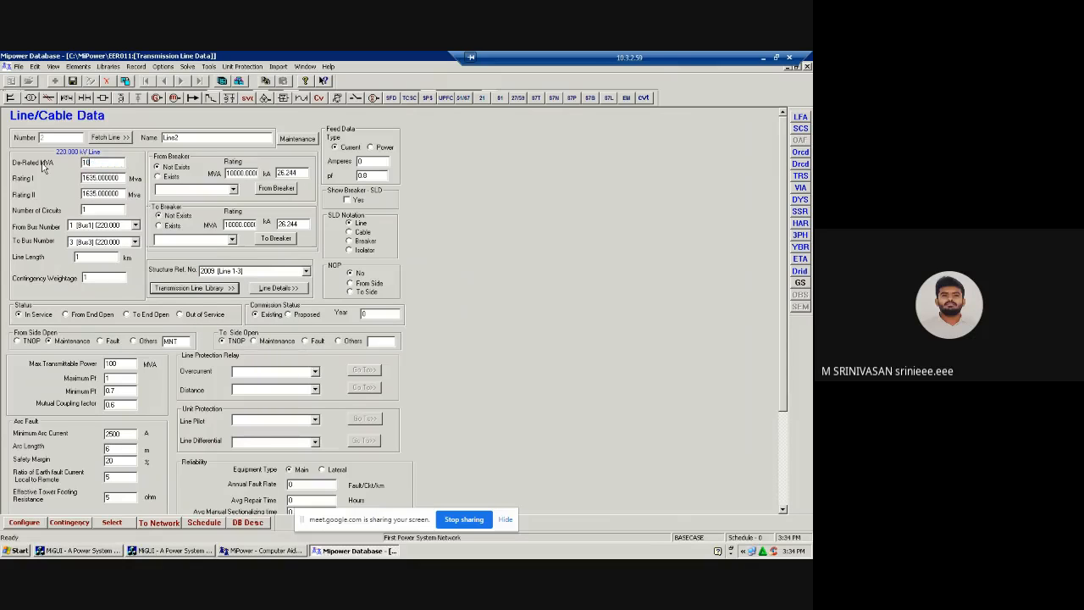
left_click(73, 82)
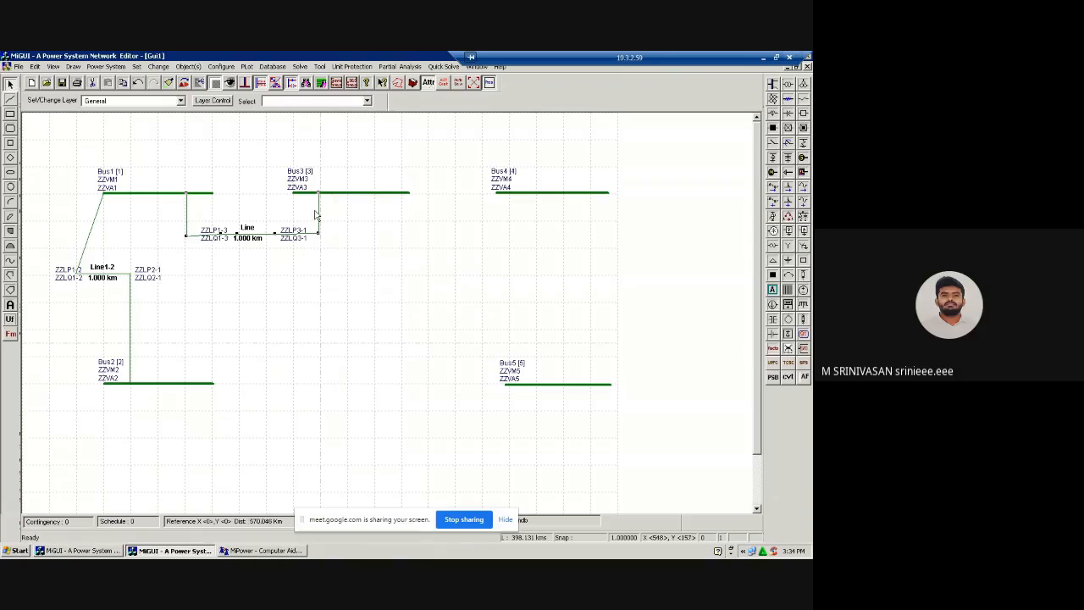
double_click(245, 238)
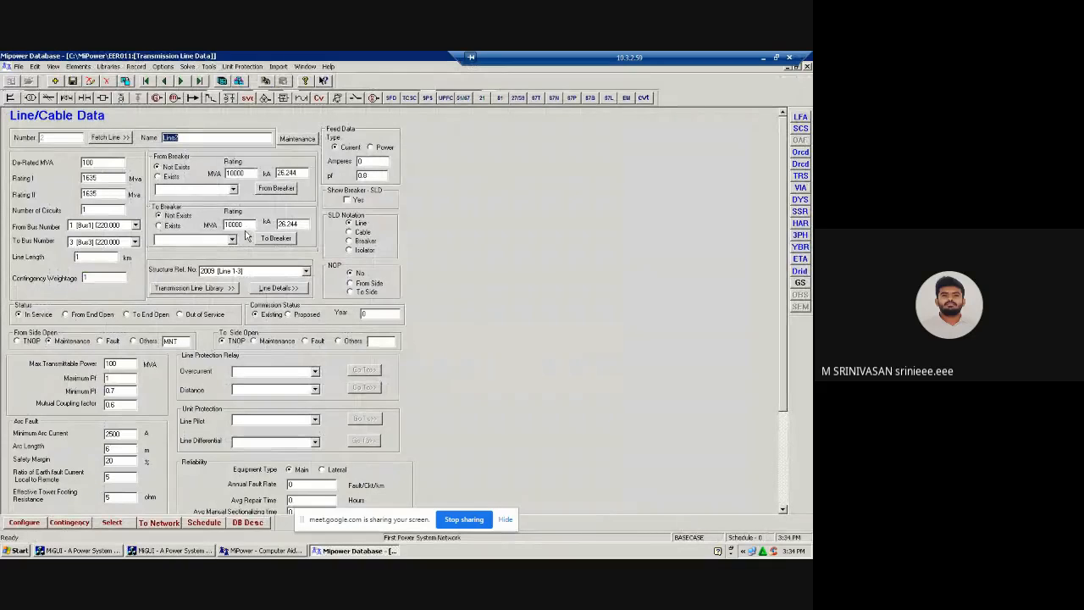
left_click(74, 82)
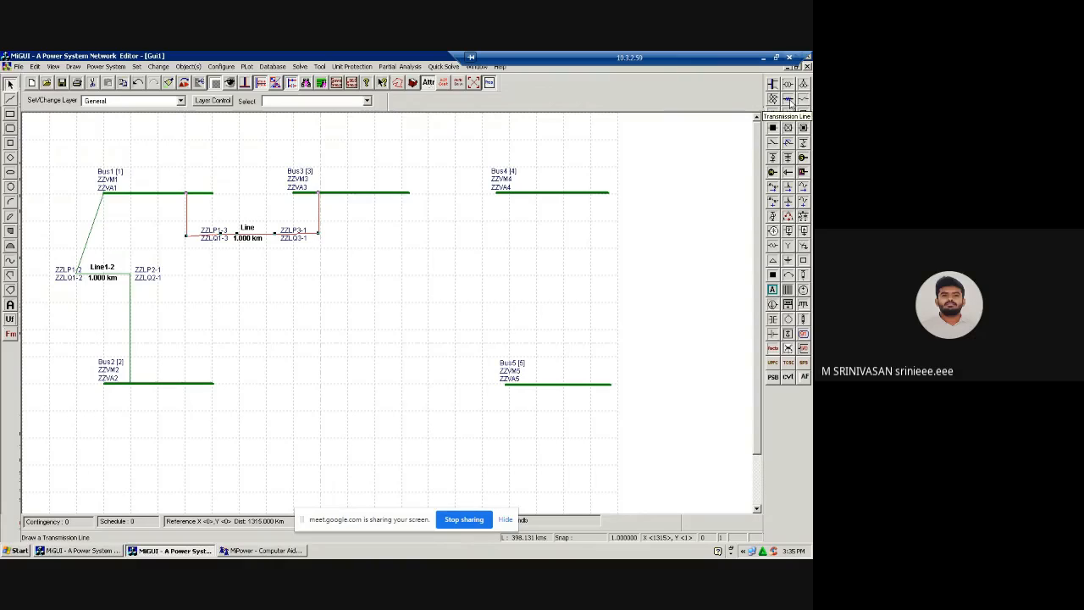
- Draw a transmission line between the upper and lower buses, connect it from bus 2 to bus 3, and accept element ID 3
left_click(789, 99)
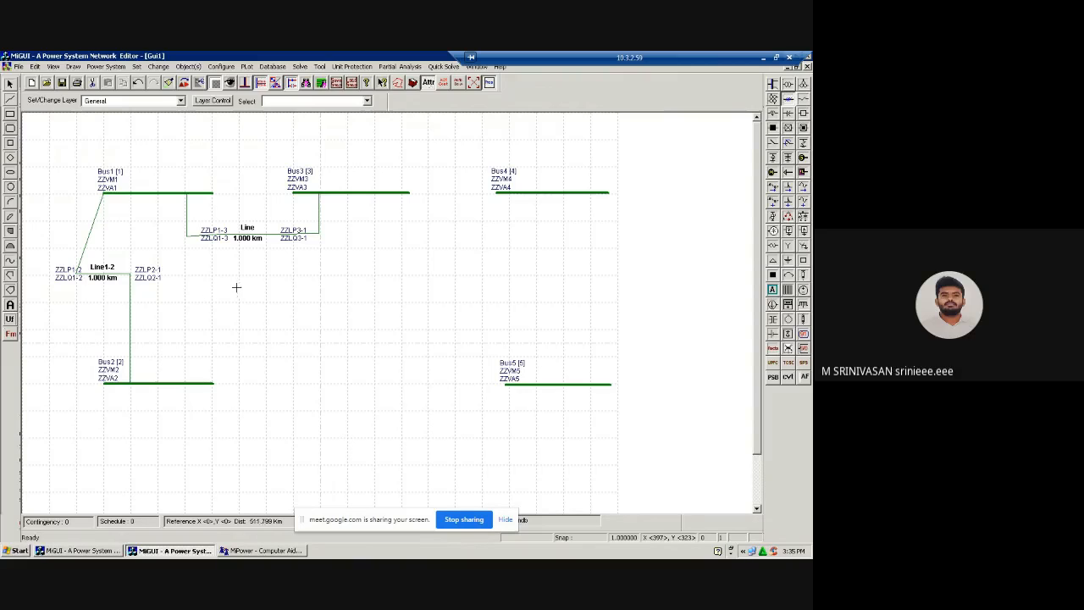
left_click(205, 280)
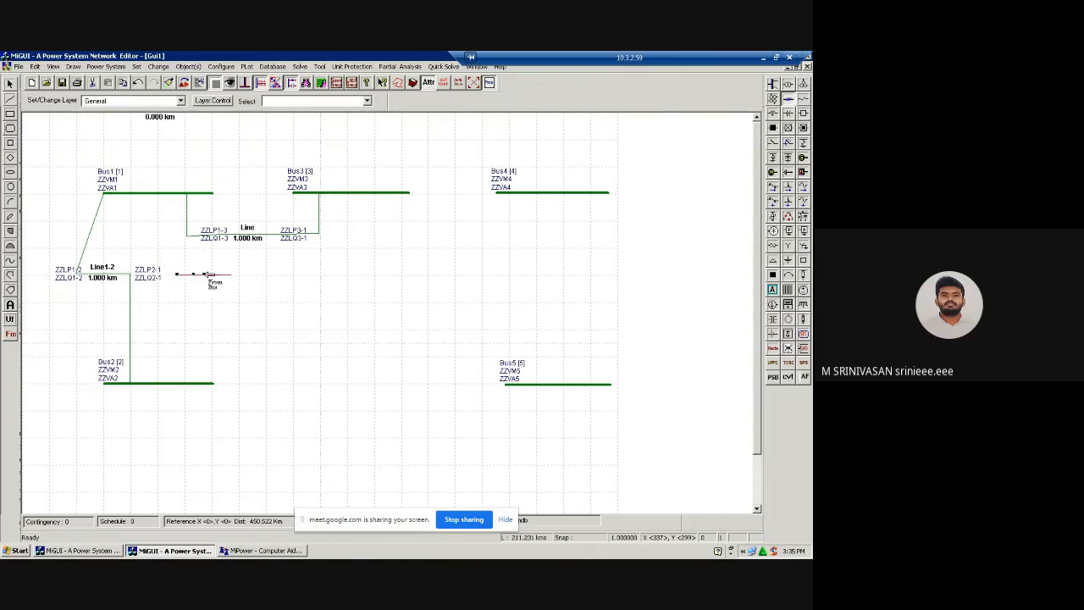
left_click(157, 305)
left_click(159, 383)
left_click(345, 274)
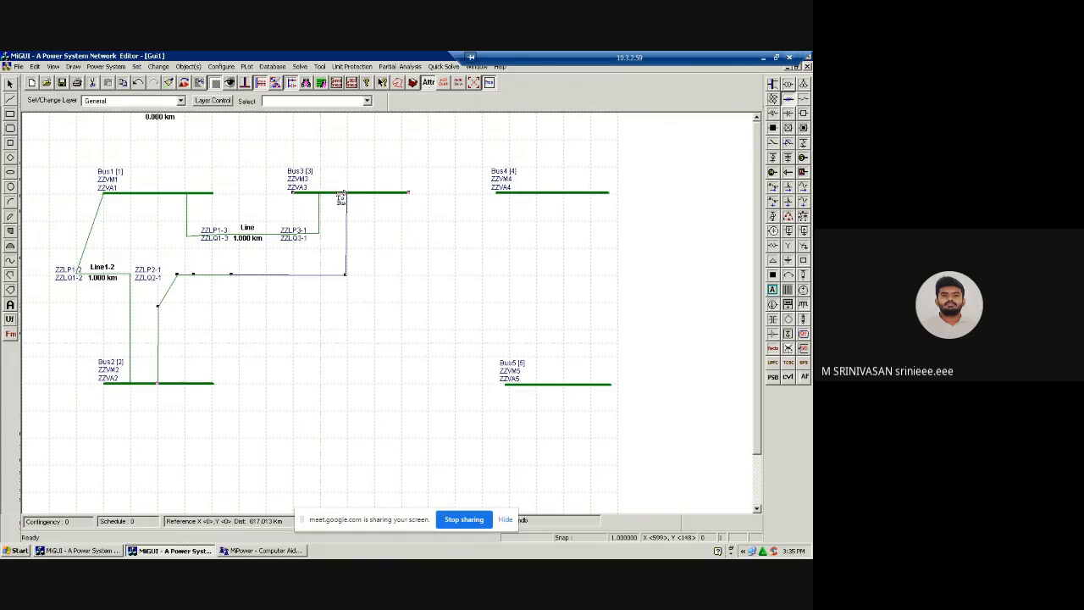
left_click(340, 195)
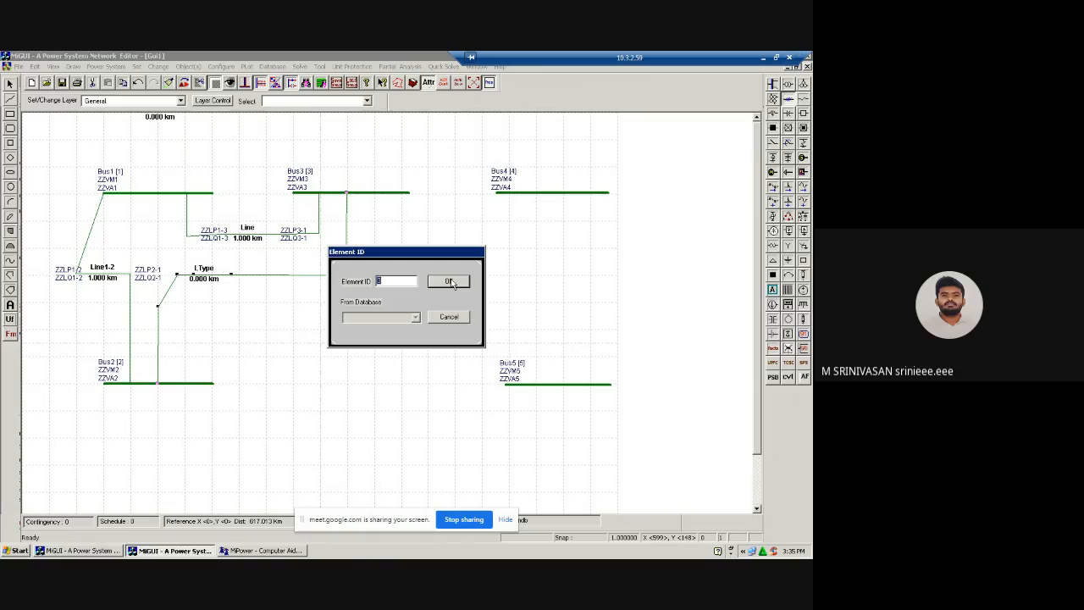
left_click(449, 283)
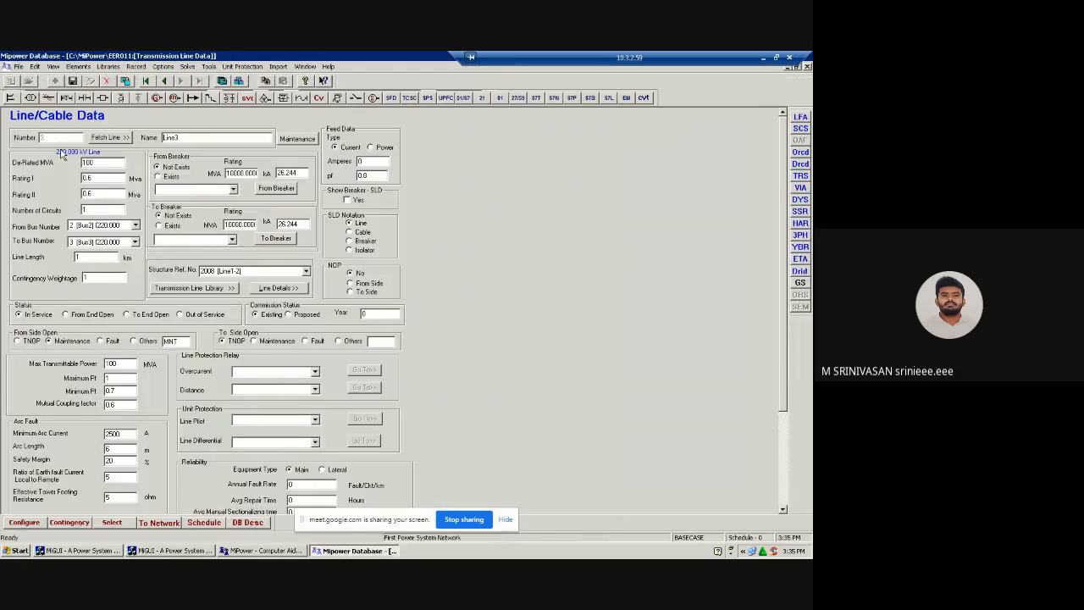
- Pick structure 2004 [Quad Zebra 400kV] for Line3, open it in the transmission line library, and add a new record named Line2-3
left_click(307, 273)
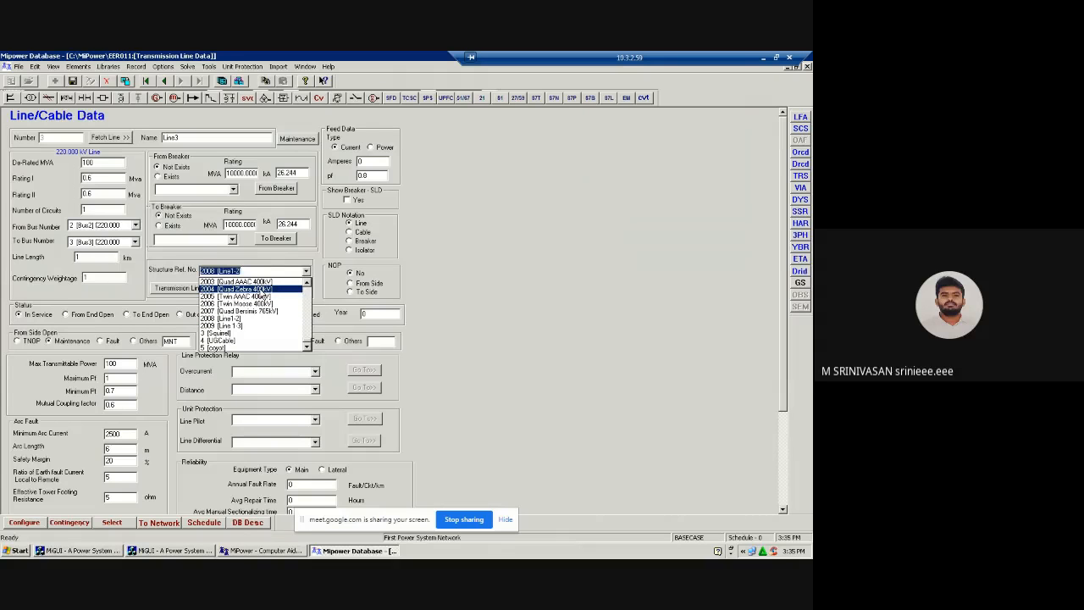
left_click(237, 289)
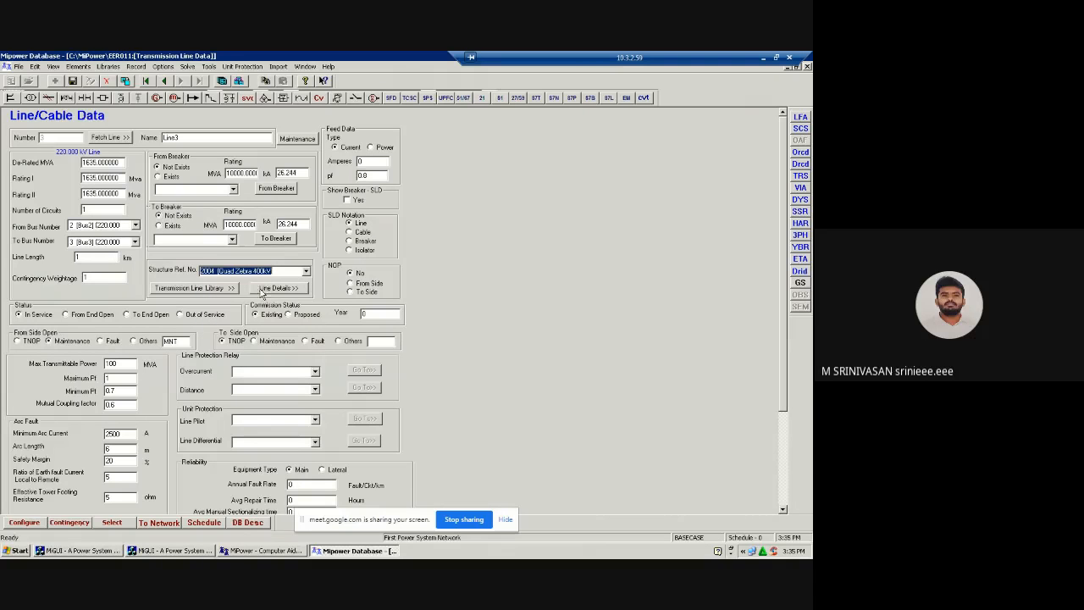
left_click(205, 289)
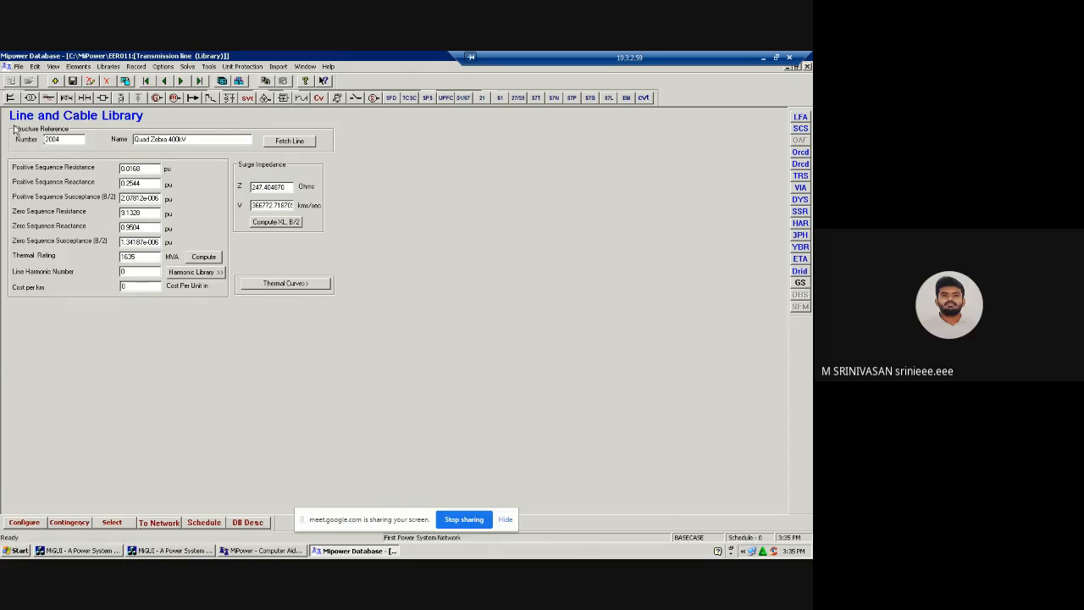
left_click(54, 81)
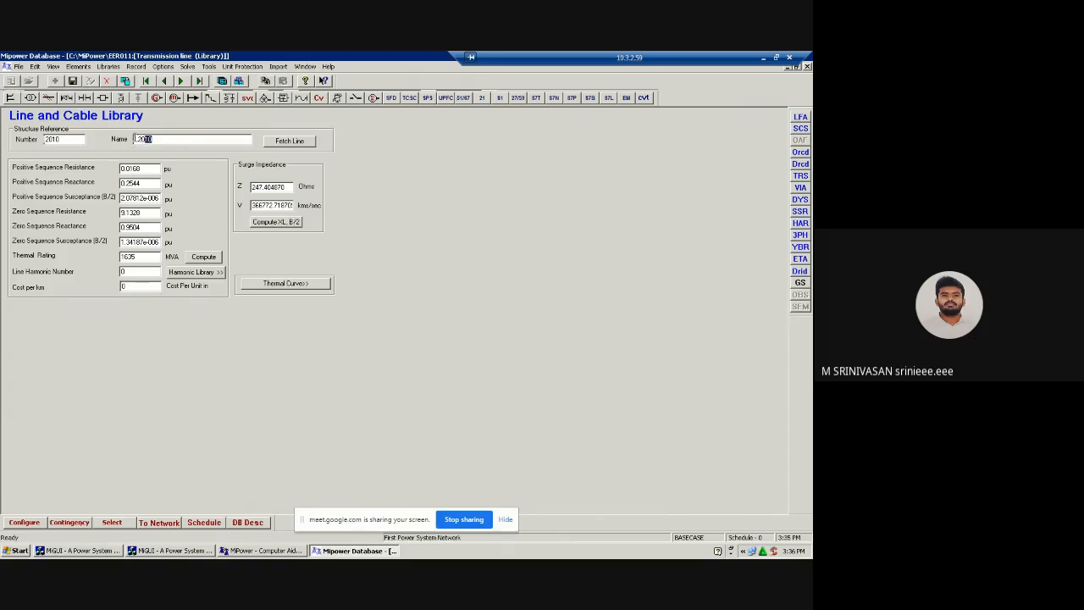
left_click_drag(151, 139, 124, 142)
type("Line2 3")
- Set Line2-3's positive sequence resistance to 0.06 pu, reactance to 0.18 pu, and susceptance (B/2) to 0.02 pu
double_click(120, 169)
type("0.06")
key("Tab")
type("0.18")
key("Tab")
type("0.02")
key("Tab")
- Set Line2-3's zero sequence values to 0 and thermal rating to 100 MVA, save the record, and return to the line data
type("1")
key("BackSpace")
type("0")
key("Tab")
type("0")
key("Tab")
type("0")
key("Tab")
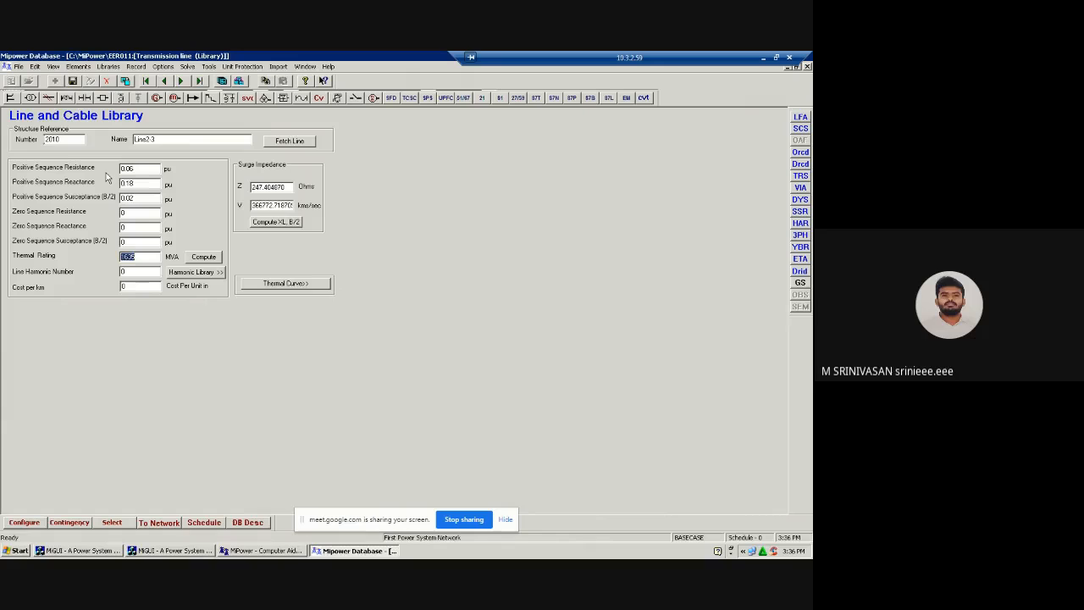
type("1")
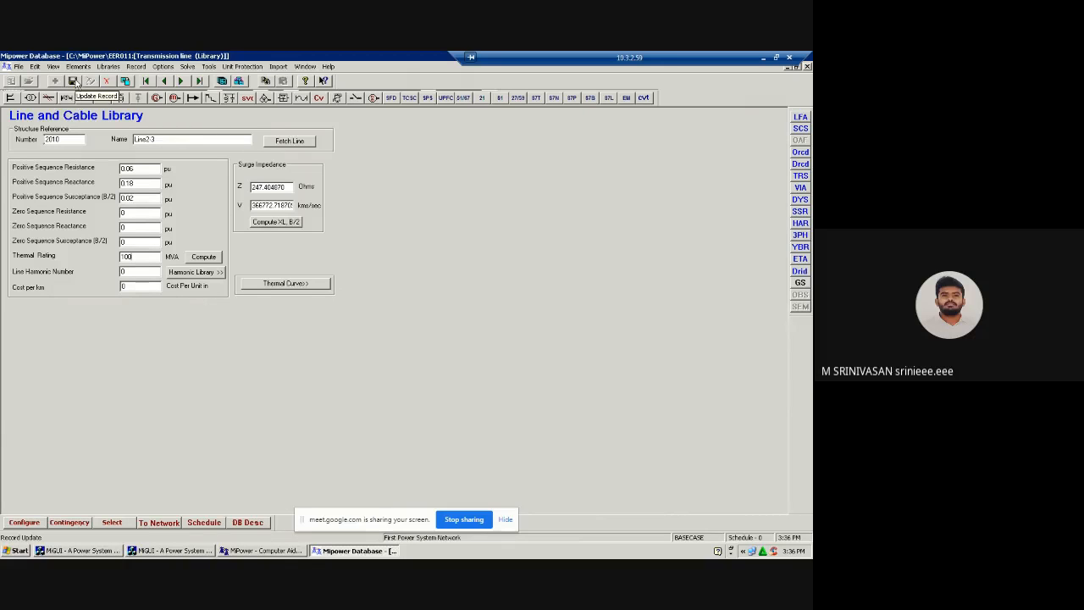
left_click(73, 81)
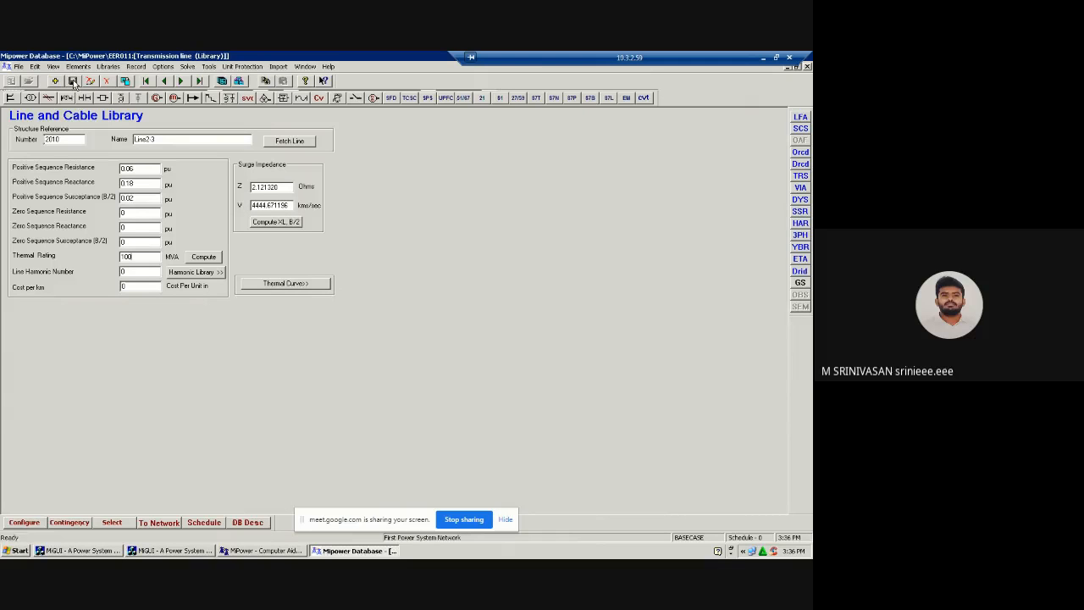
left_click(809, 67)
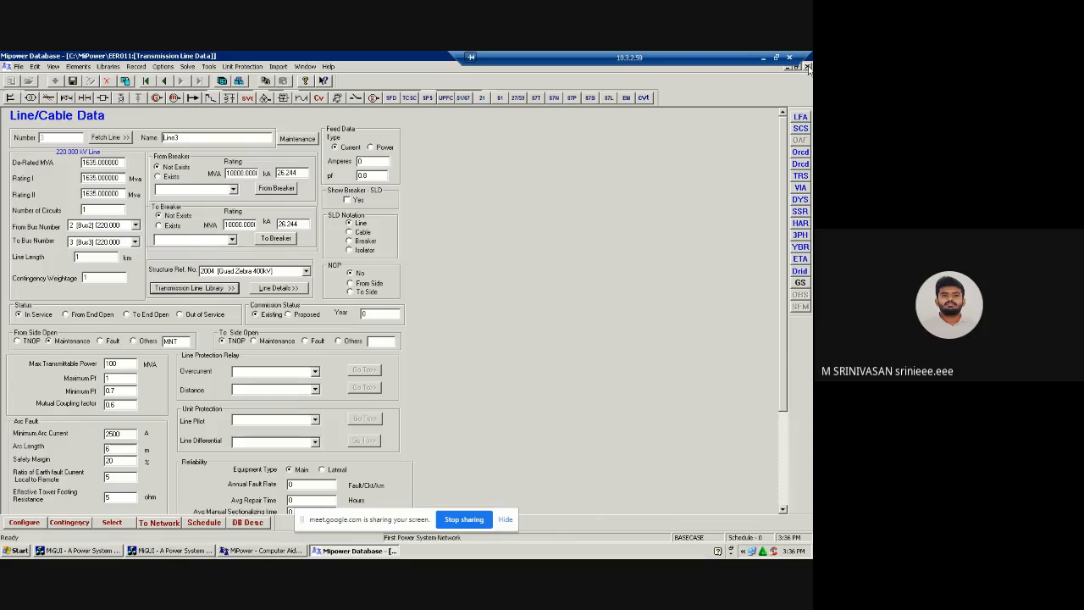
- Assign structure 2010 [Line2-3] to Line3, set its de-rated MVA to 100, and save the line data
left_click(307, 273)
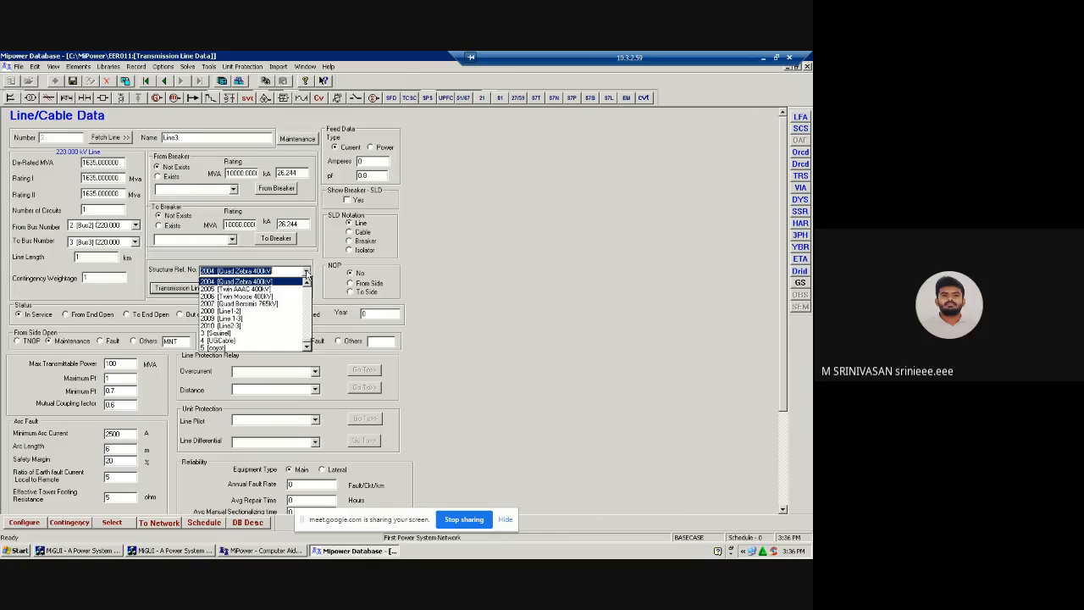
left_click(244, 327)
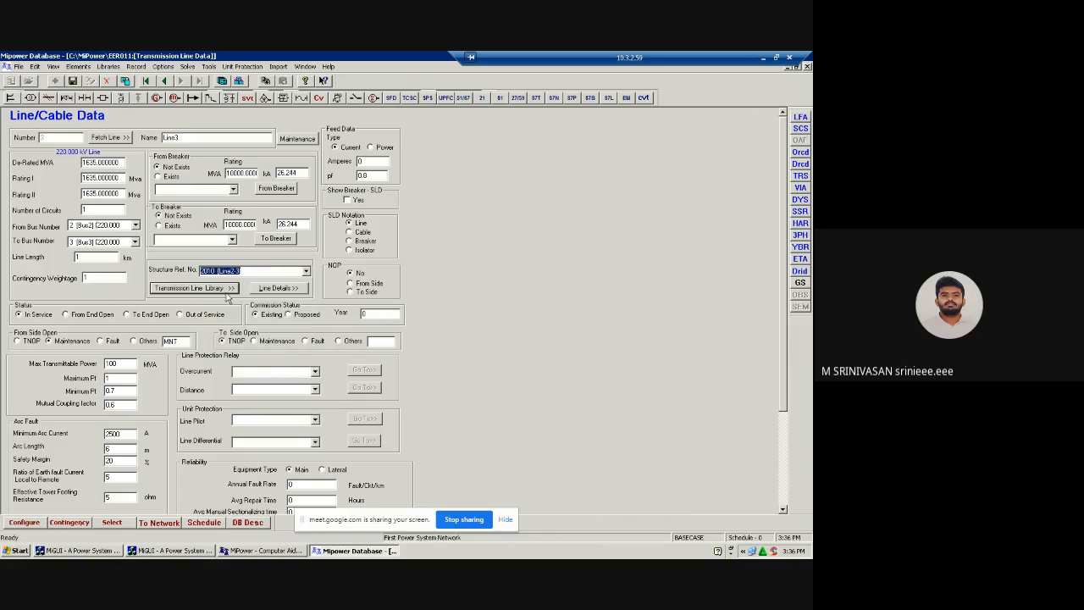
left_click_drag(121, 161, 77, 166)
type("100")
left_click(73, 82)
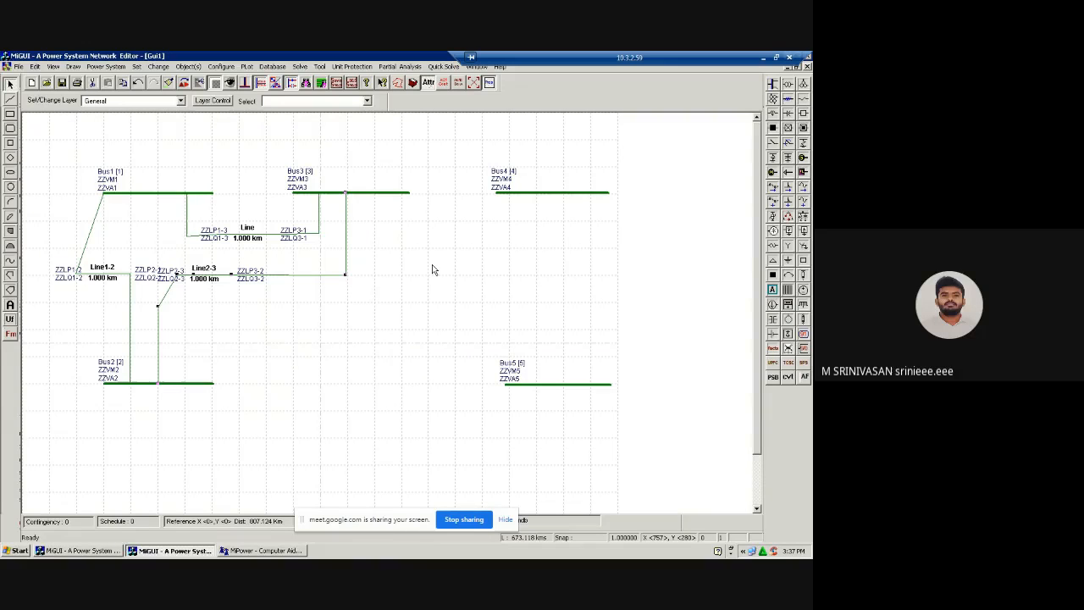
- Draw a transmission line running above and between bus 2 and bus 5, connect it to both buses, and accept element ID 4
left_click(789, 102)
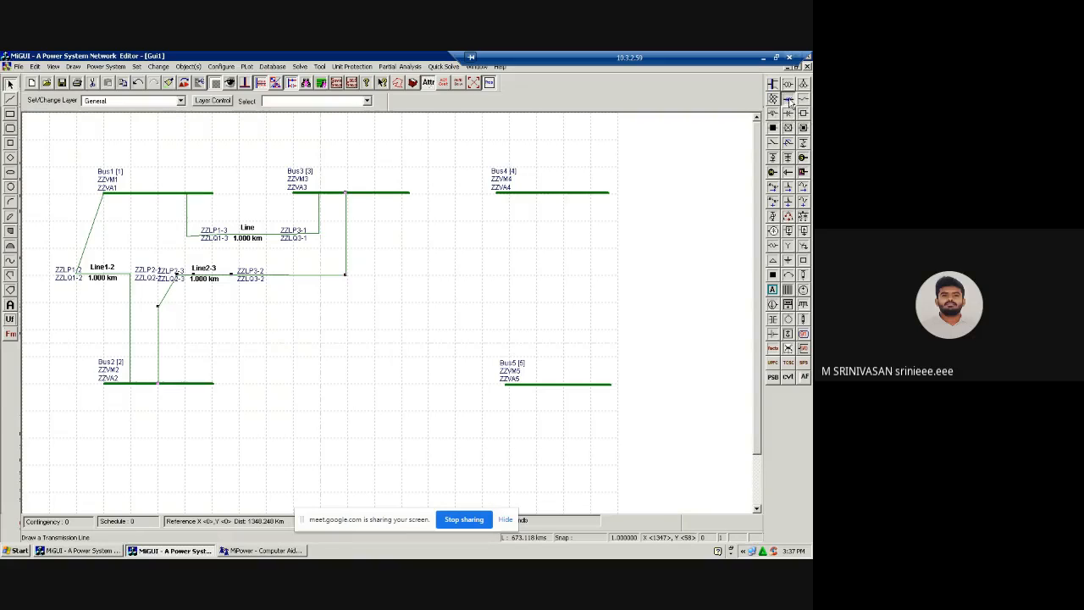
left_click(342, 355)
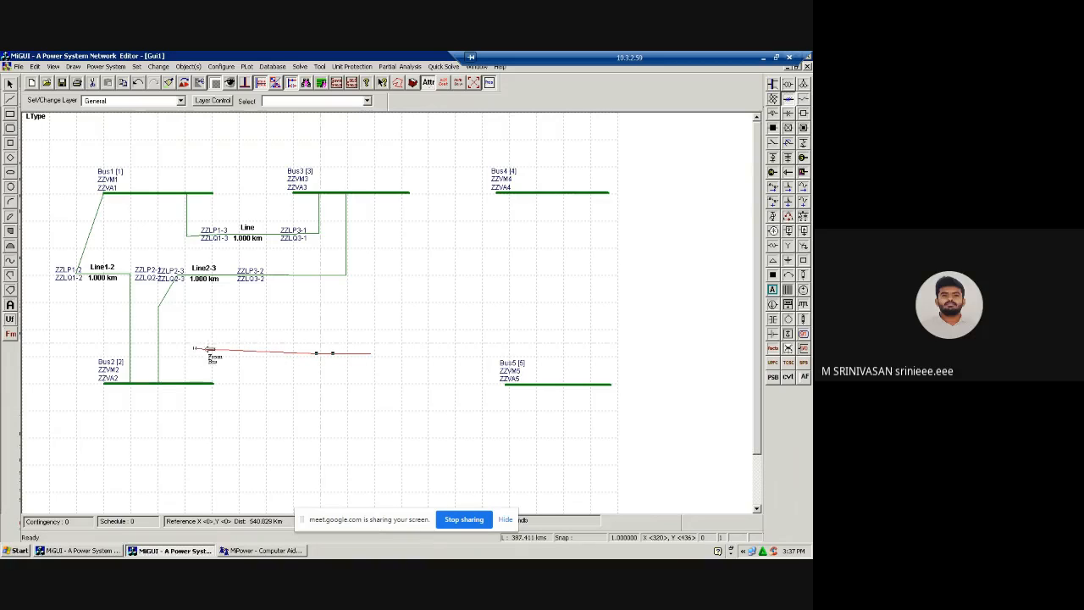
left_click(194, 348)
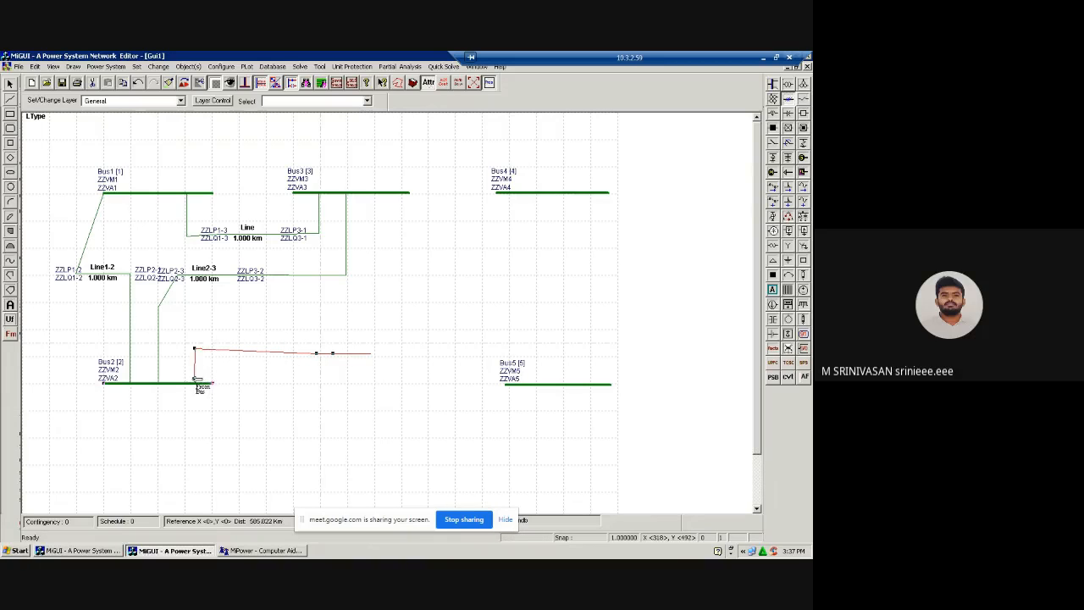
left_click(187, 383)
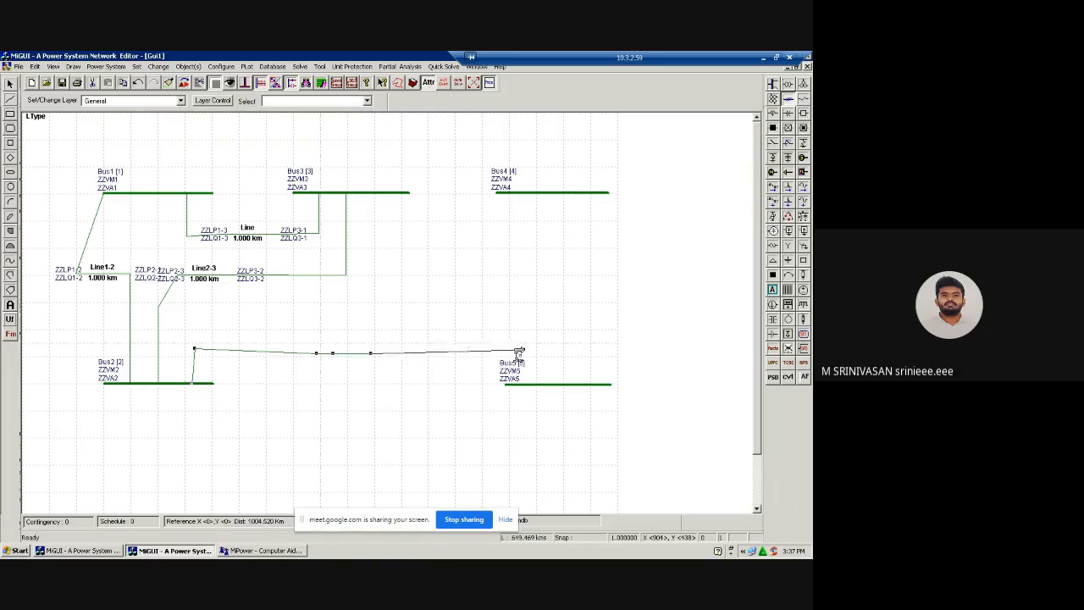
left_click(535, 360)
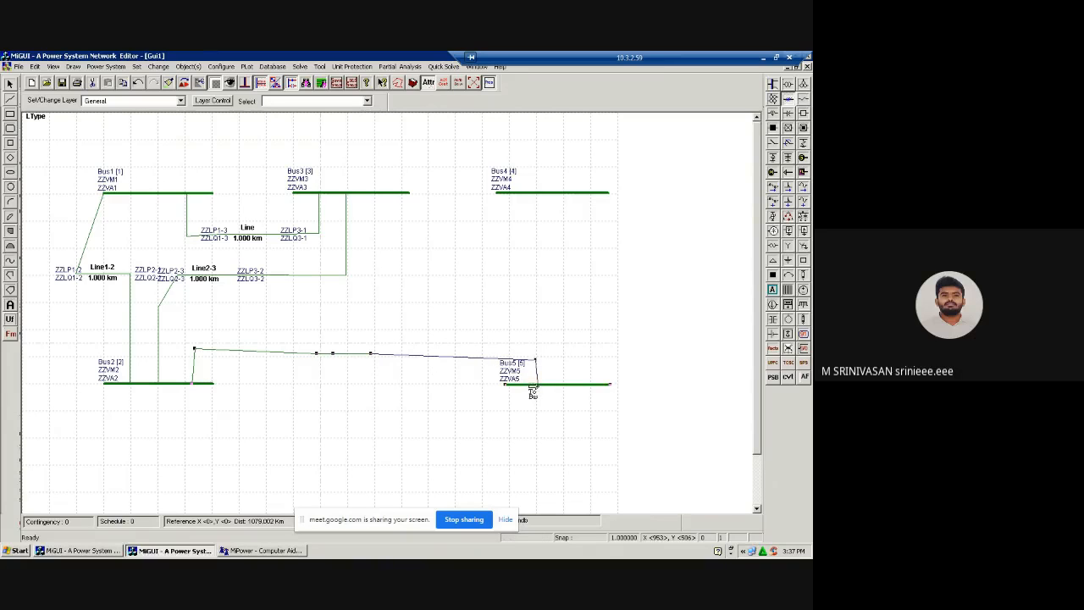
left_click(532, 386)
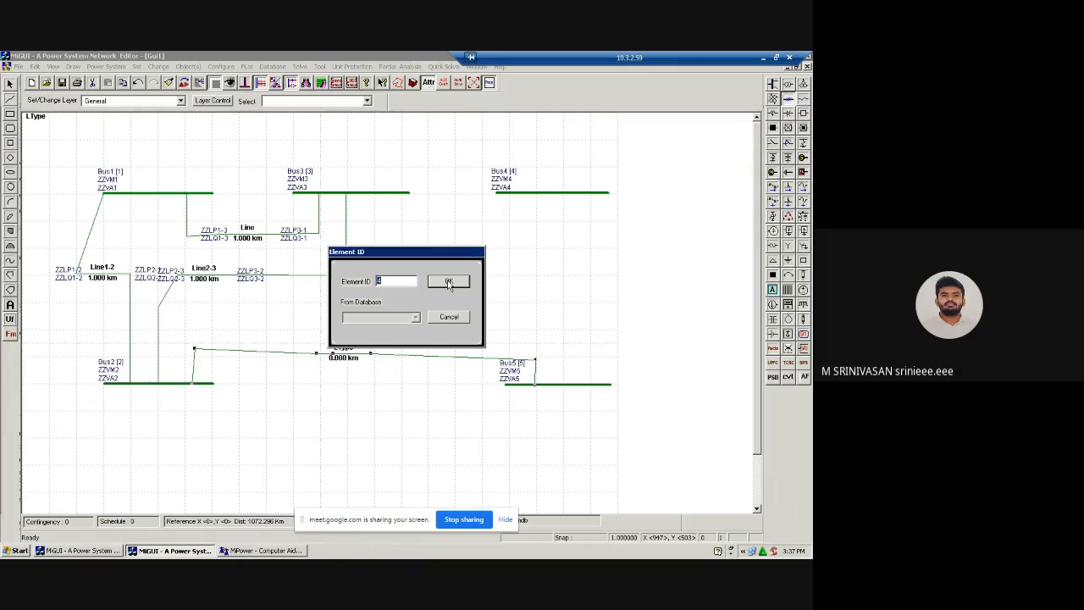
left_click(449, 283)
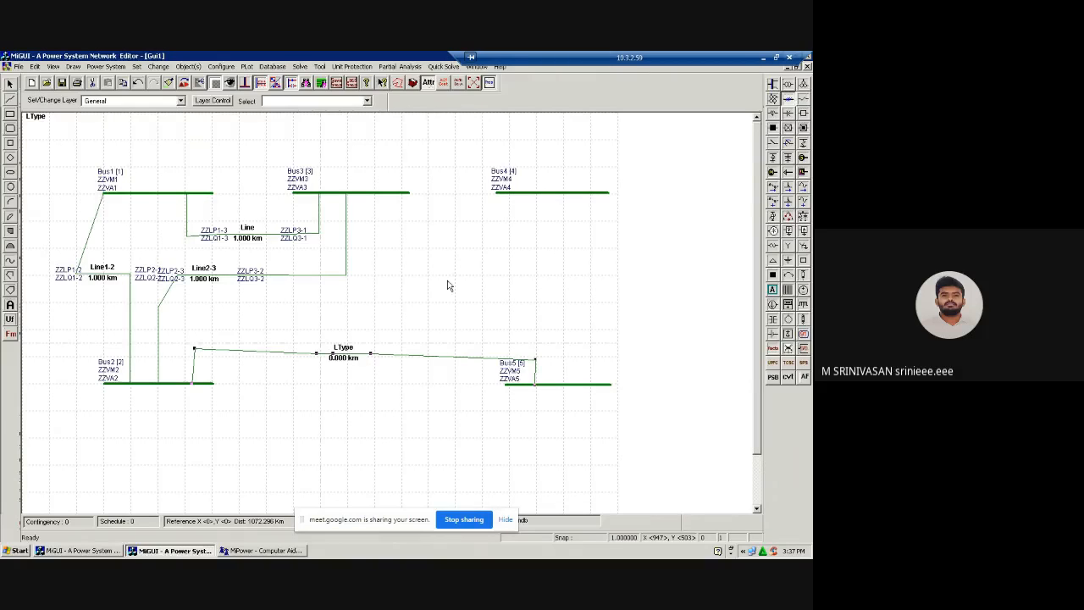
- Select structure 1039 [1Cx150sqmm(19/33kV)] for Line4 and, from its library entry, add a new record named Line2-5
left_click(308, 272)
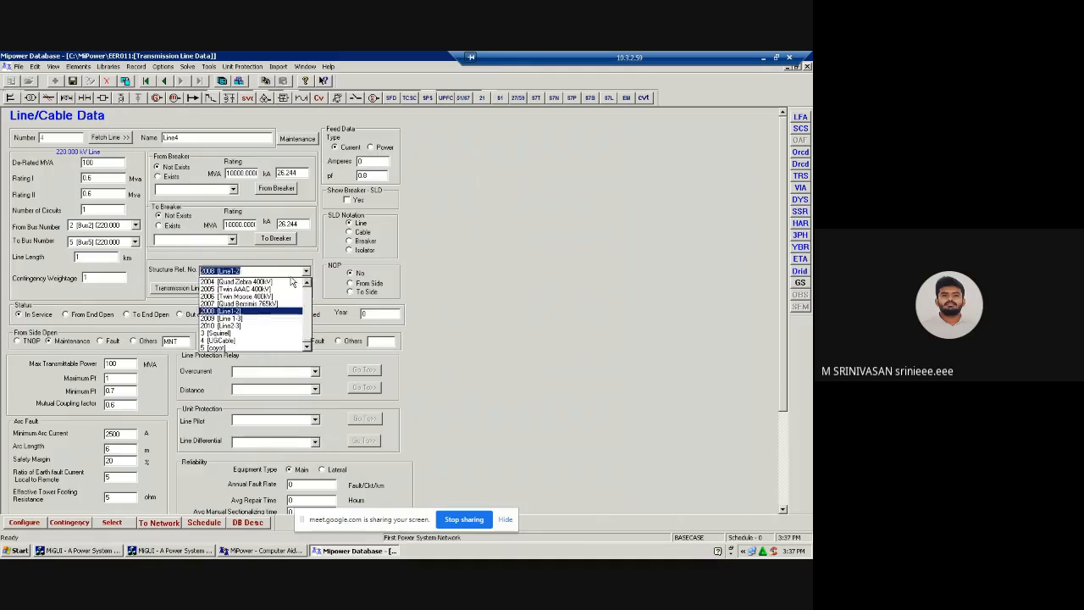
scroll(255, 301, "up", 5)
scroll(253, 303, "up", 20)
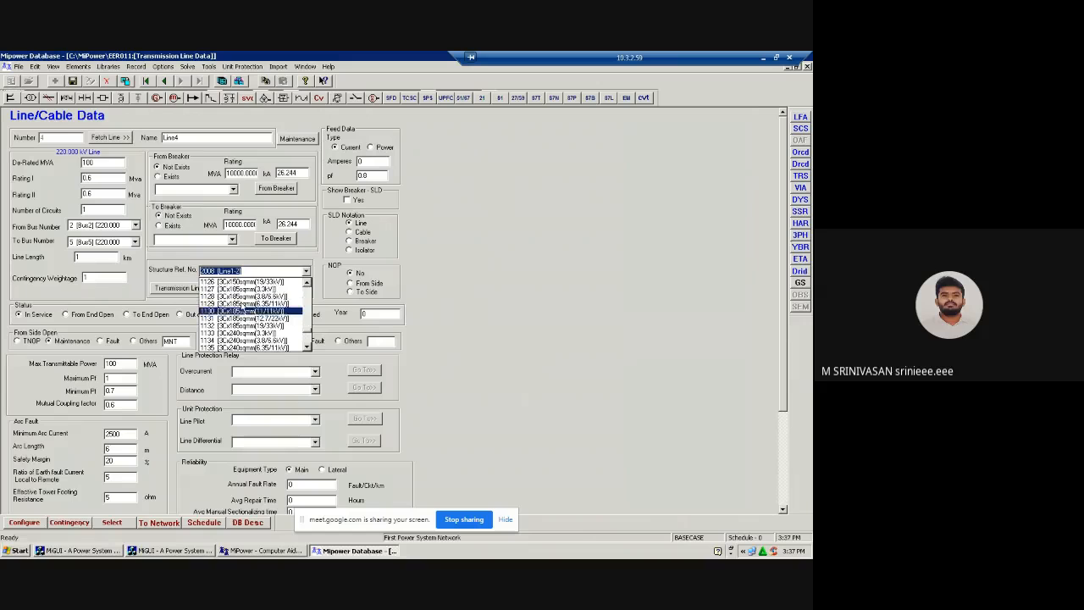
scroll(252, 303, "up", 9)
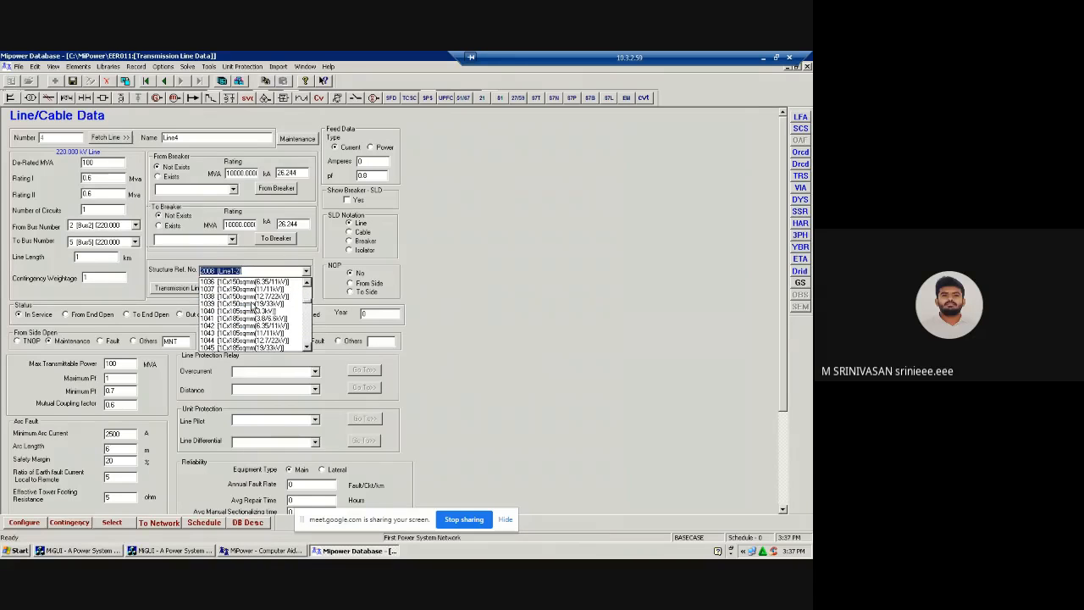
left_click(252, 304)
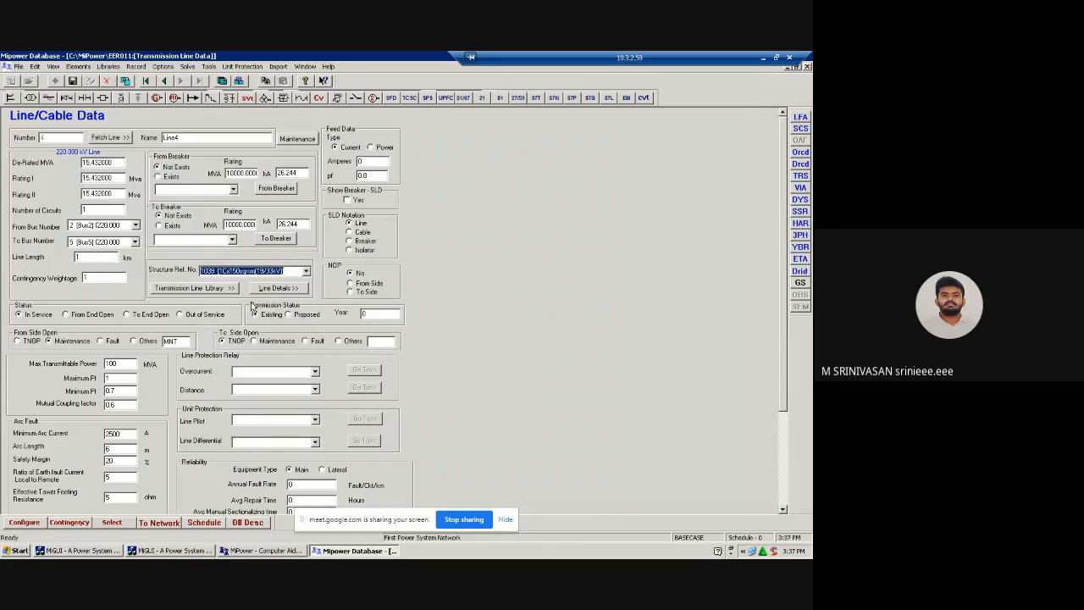
left_click(209, 289)
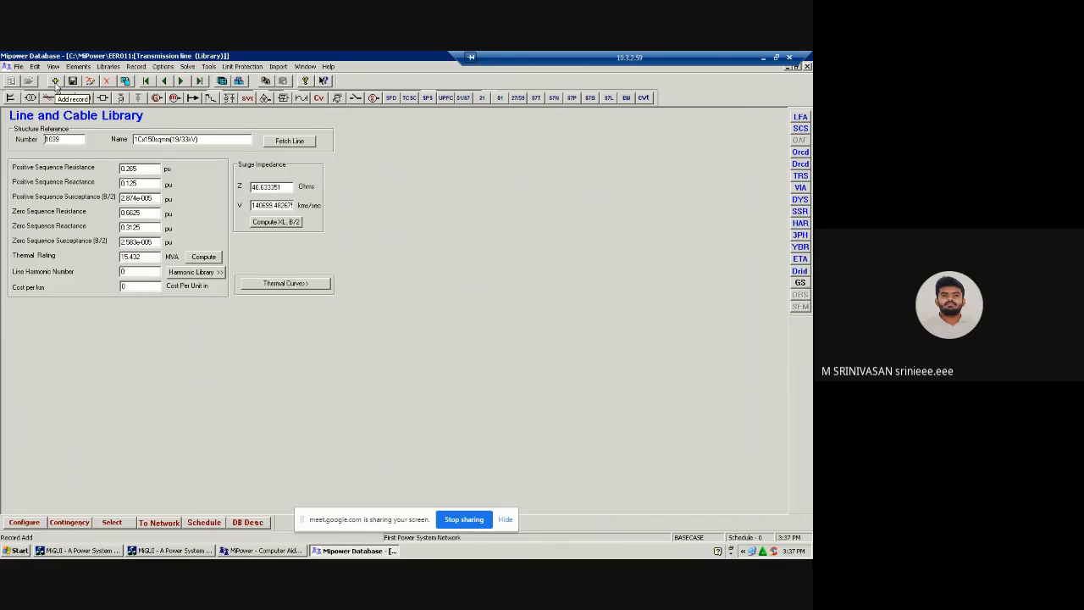
left_click(55, 81)
left_click_drag(154, 139, 116, 139)
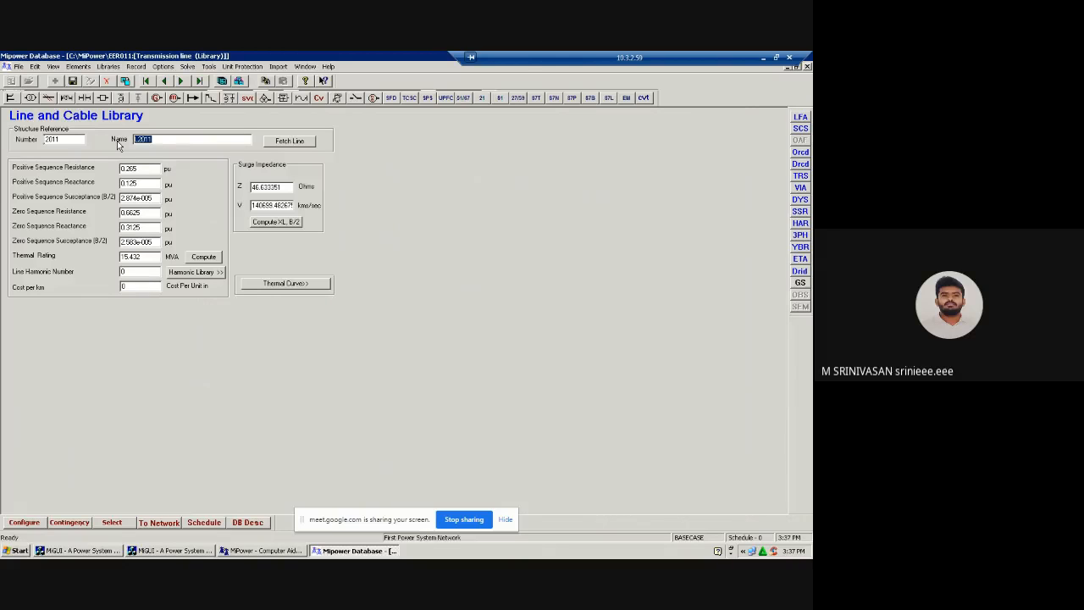
type("Line")
type("2.5")
- Set Line2-5's positive sequence resistance to 0.04 pu, reactance to 0.12 pu, and susceptance (B/2) to 0.015 pu
left_click_drag(140, 168, 111, 167)
type("0.04")
key("Tab")
type("0.12")
key("Tab")
type("0.015")
key("Tab")
- Set Line2-5's zero sequence values to 0 and thermal rating to 100 MVA, save the record, and return to the line data
type("0")
key("Tab")
type("0")
key("Tab")
type("0")
key("Tab")
type("100")
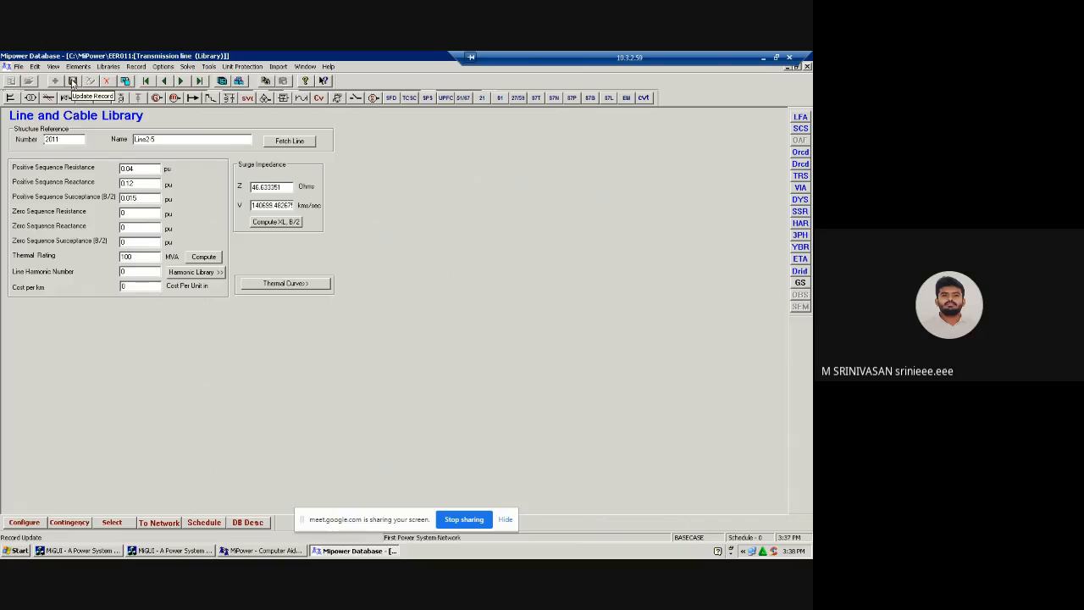
left_click(73, 81)
left_click(807, 67)
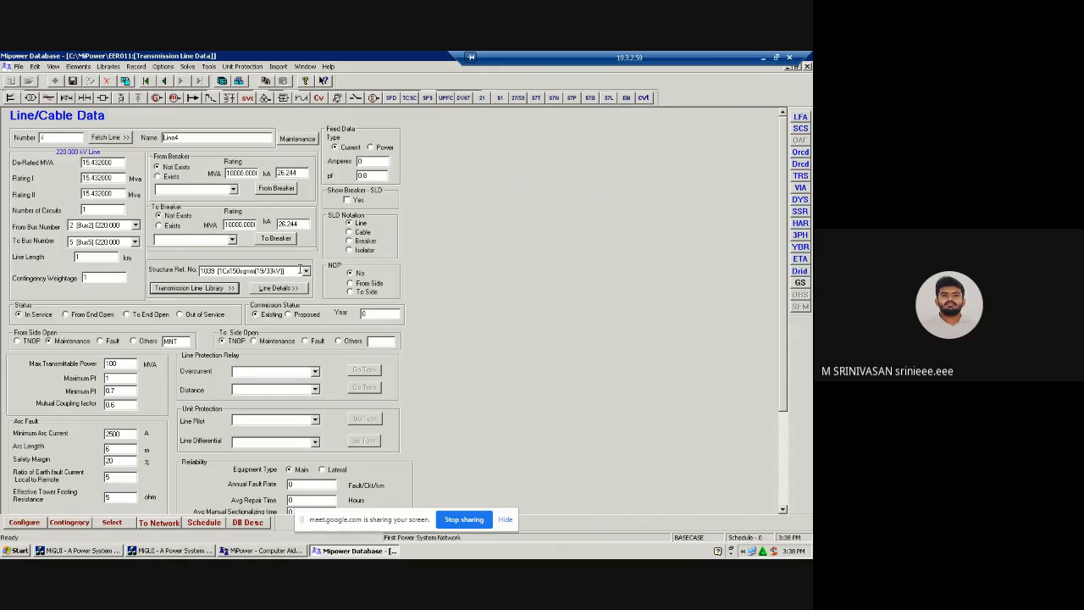
- Assign structure 2011 [Line2-5] to Line4, set its de-rated MVA to 100, and save the line data
left_click(306, 271)
left_click_drag(308, 297, 310, 349)
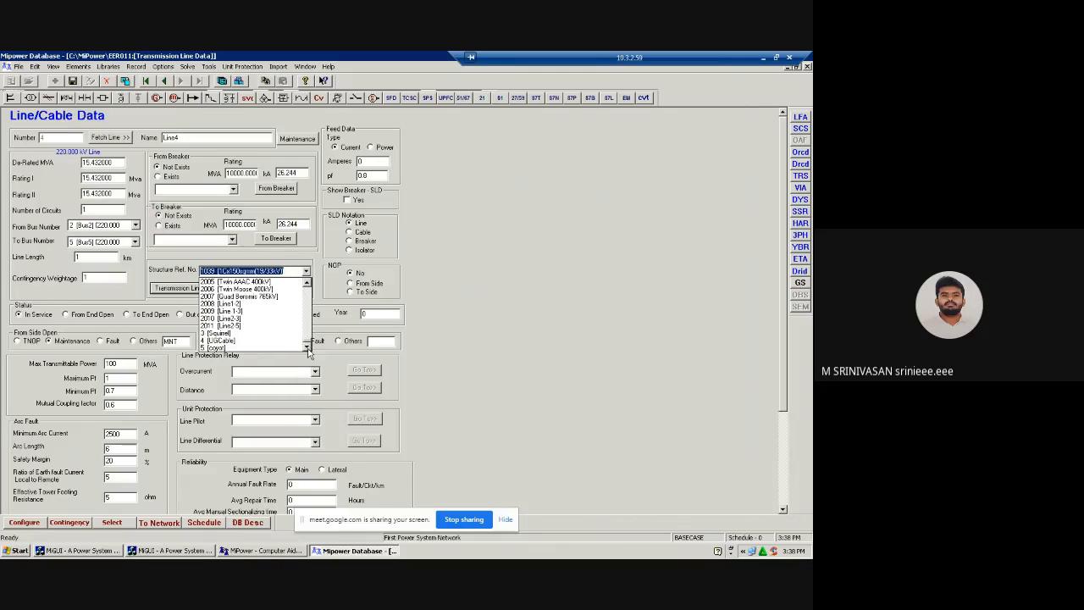
left_click(242, 327)
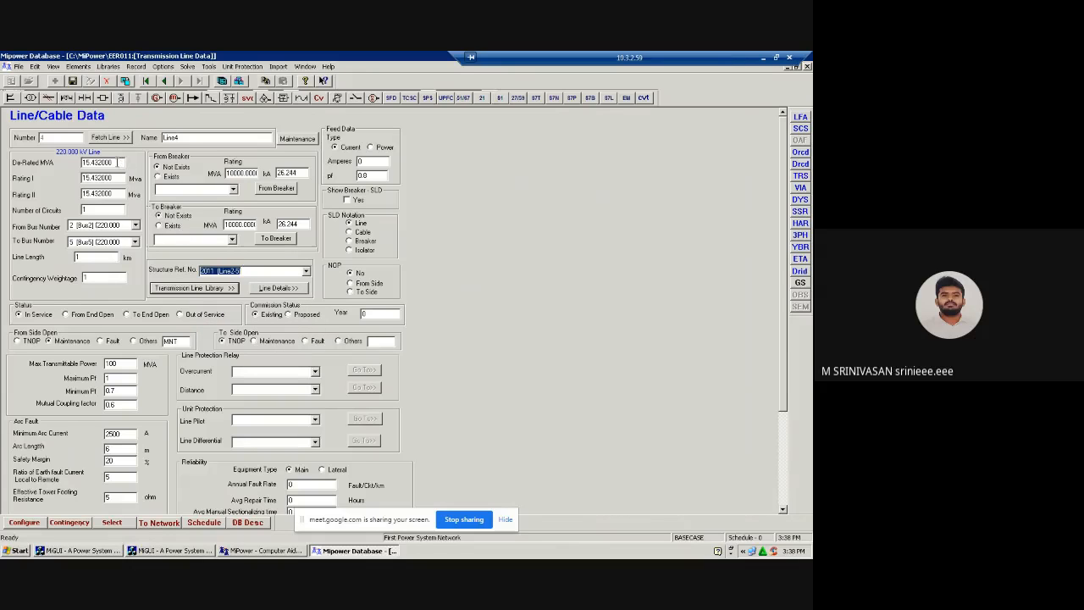
left_click_drag(119, 162, 82, 164)
type("100")
left_click(73, 82)
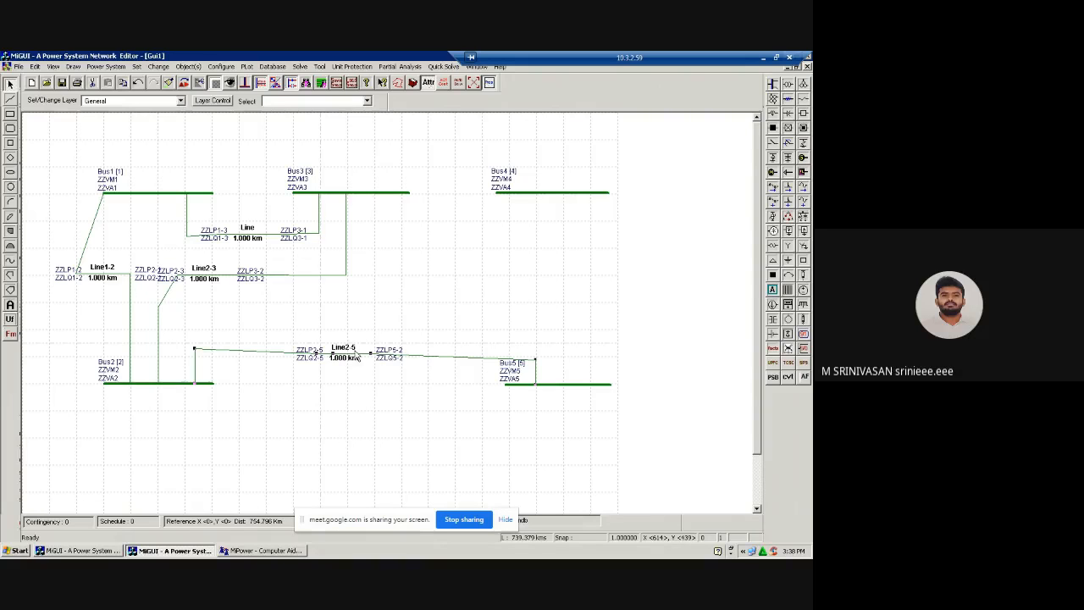
- Draw a transmission line below and between bus 3 and bus 4, connect it to both buses, and accept the proposed element ID
left_click(790, 100)
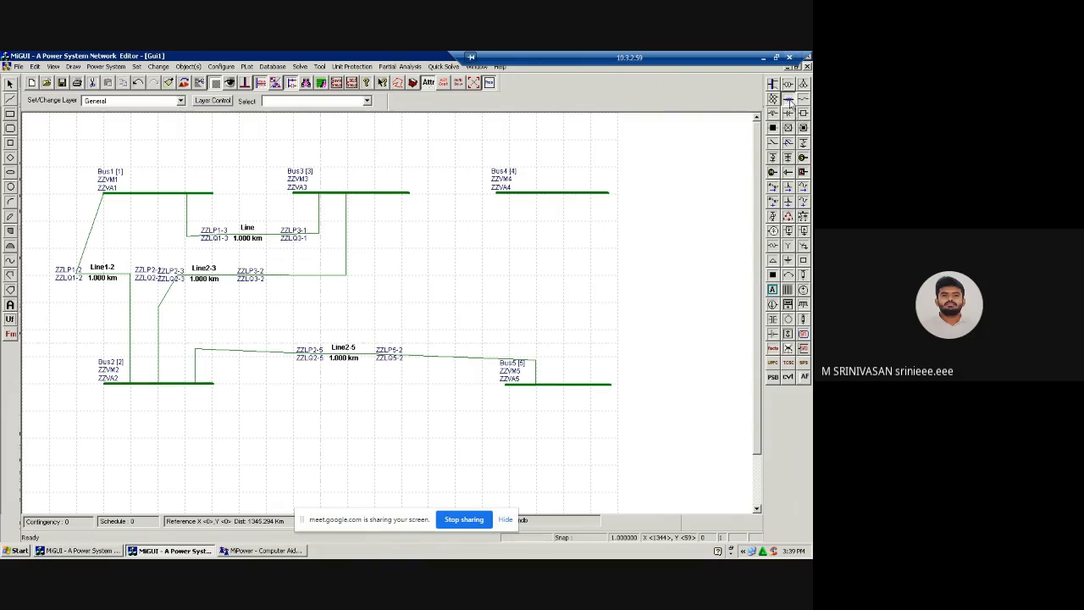
left_click(447, 224)
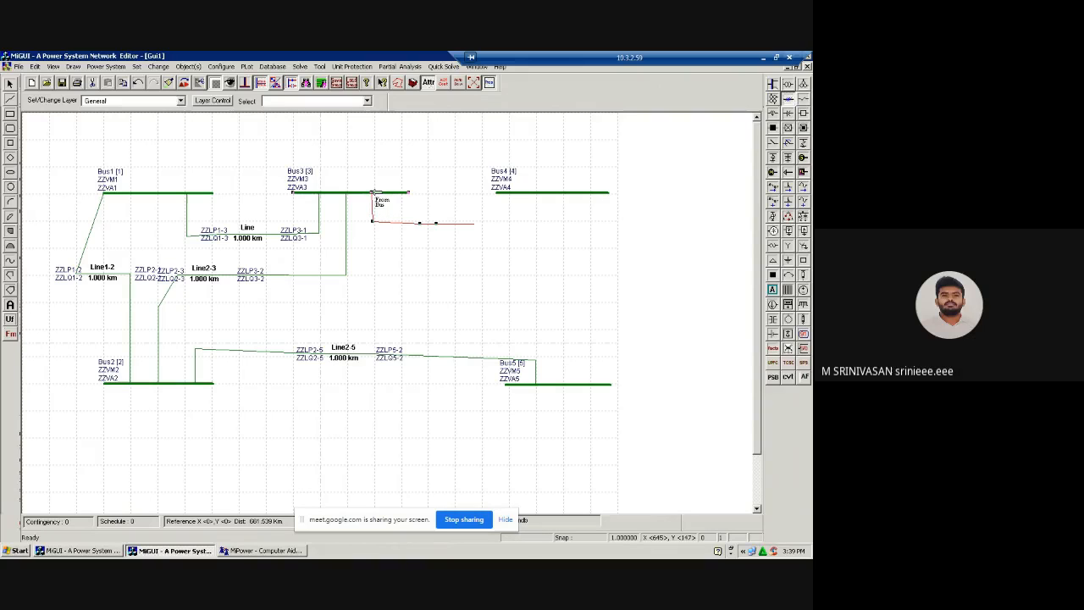
left_click(375, 193)
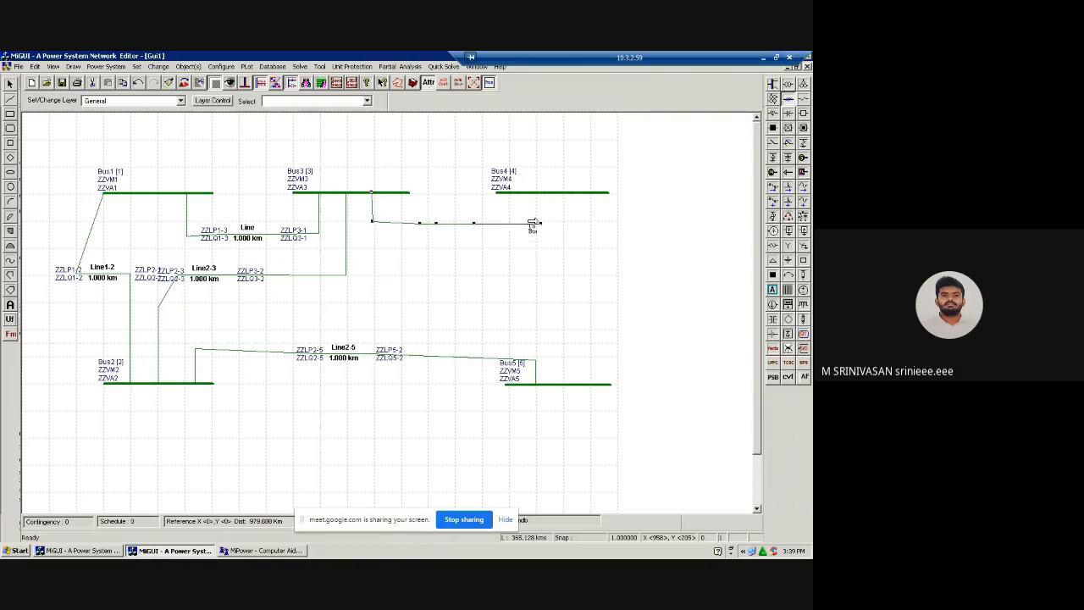
left_click(532, 195)
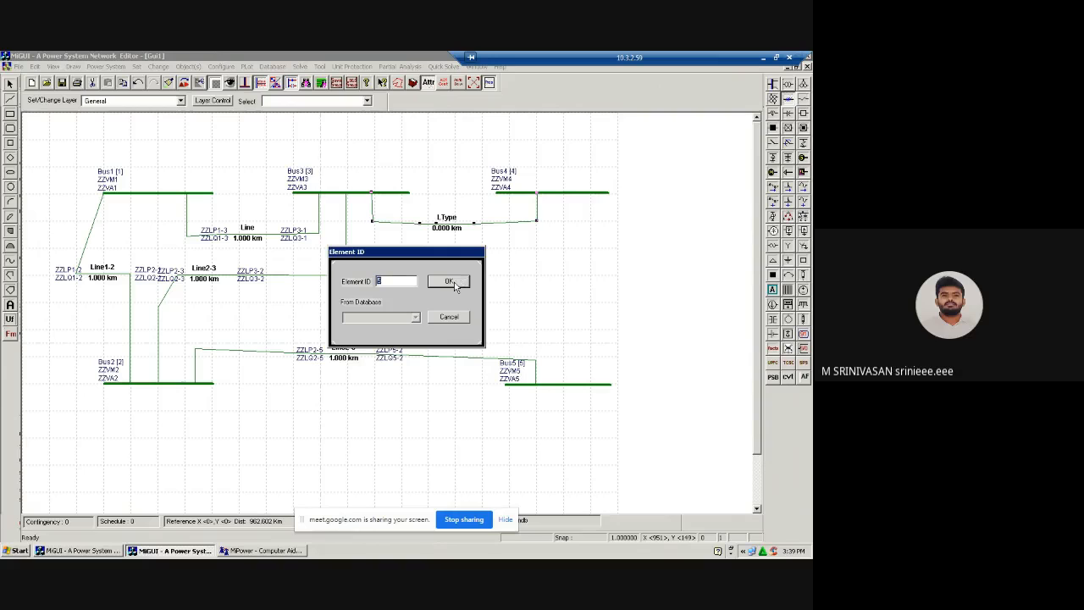
left_click(449, 282)
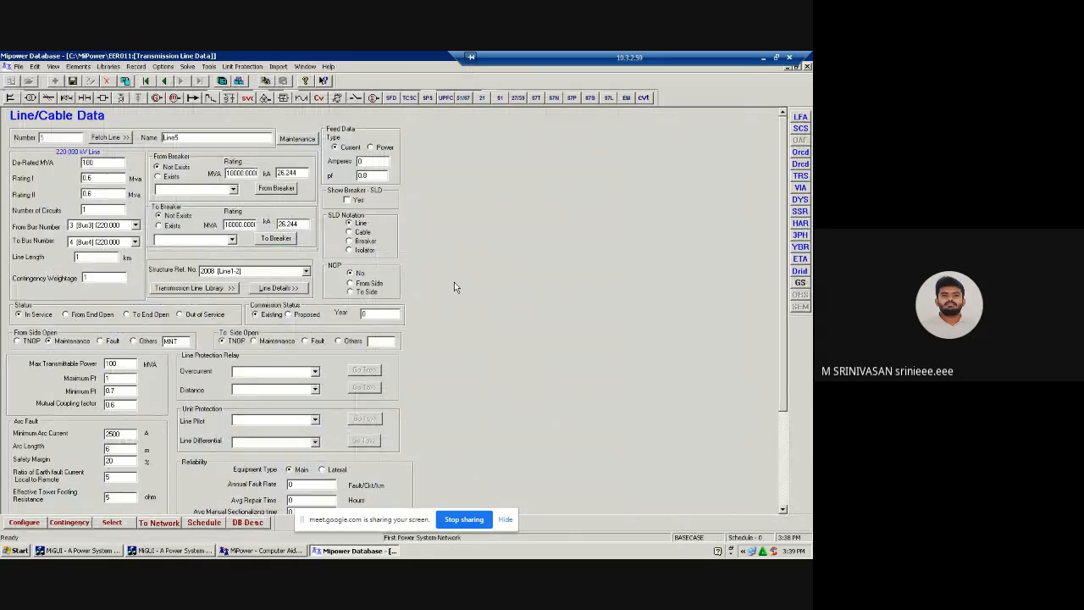
- Select structure 1142 [3Cx300sqmm(11/11kV)] for Line5 and, from its library entry, add a new record named Line3-4
left_click(306, 271)
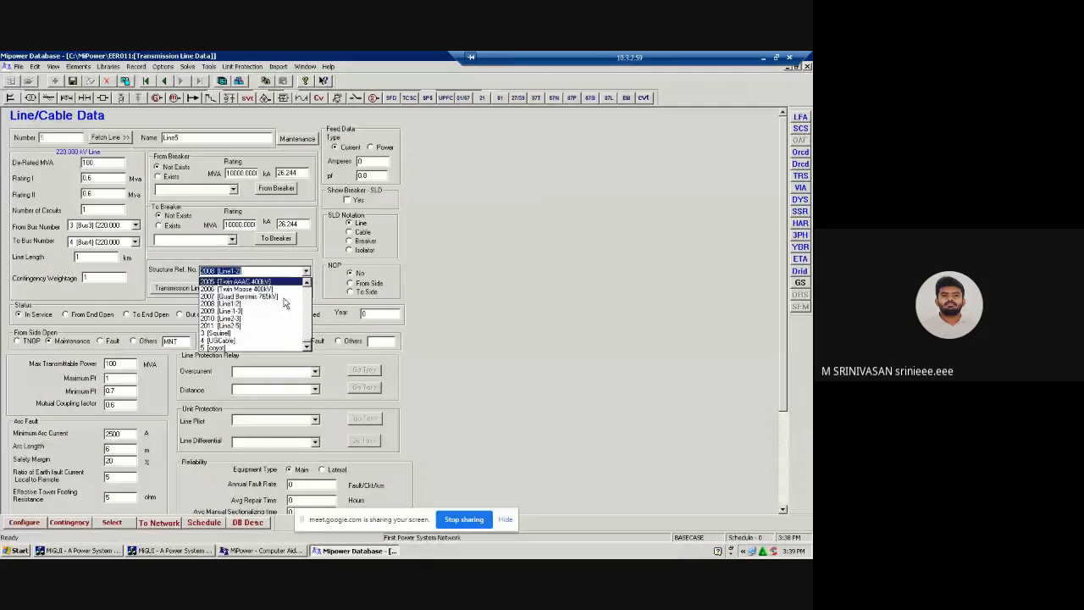
scroll(284, 304, "down", 5)
left_click(254, 311)
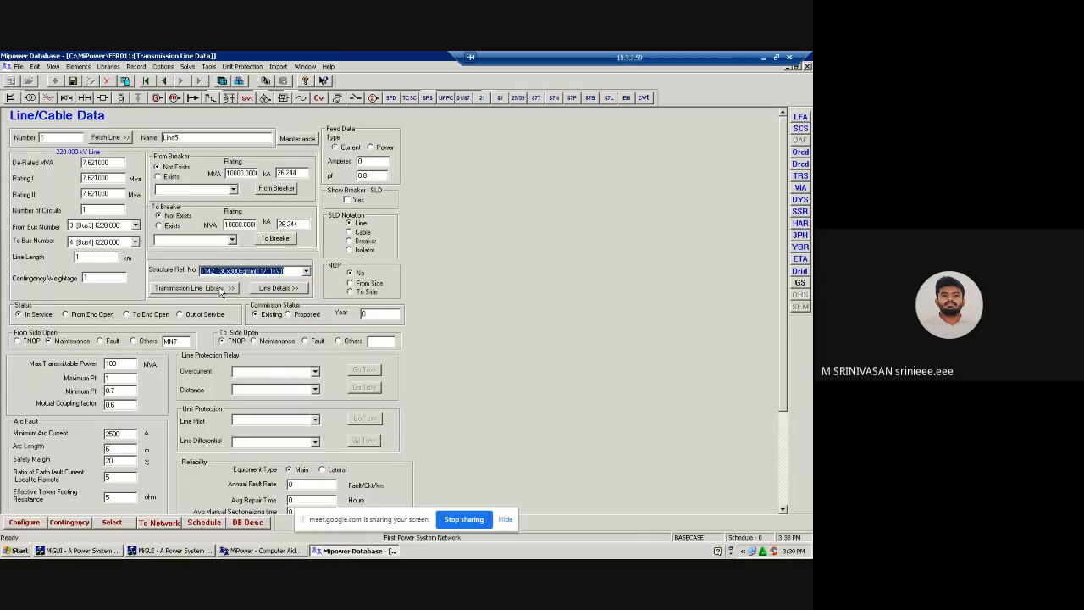
left_click(193, 288)
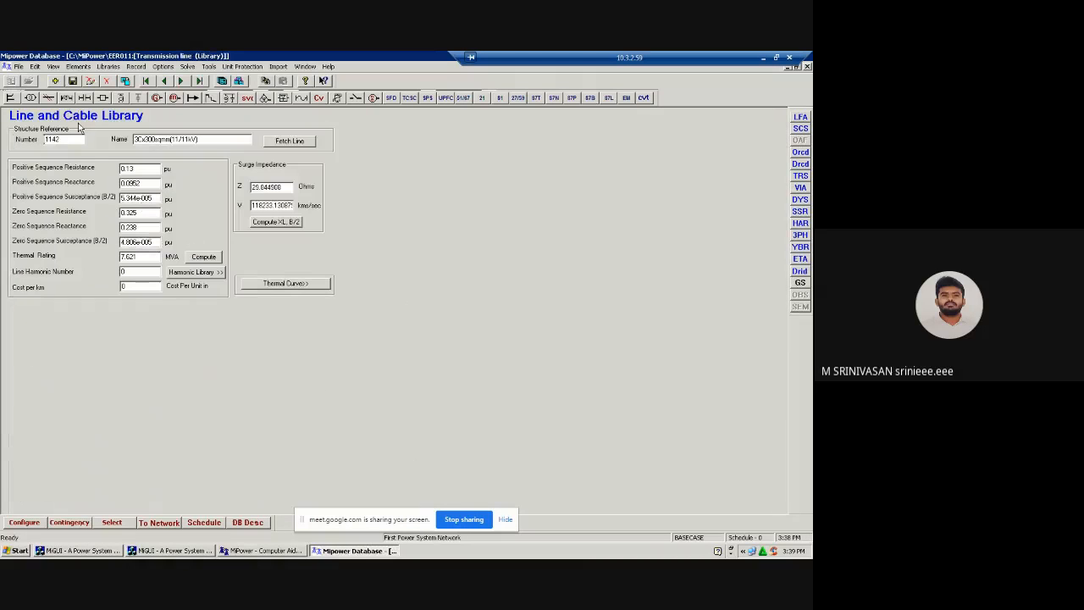
left_click(55, 80)
left_click_drag(152, 140, 126, 145)
type("Line3-4")
key("Tab")
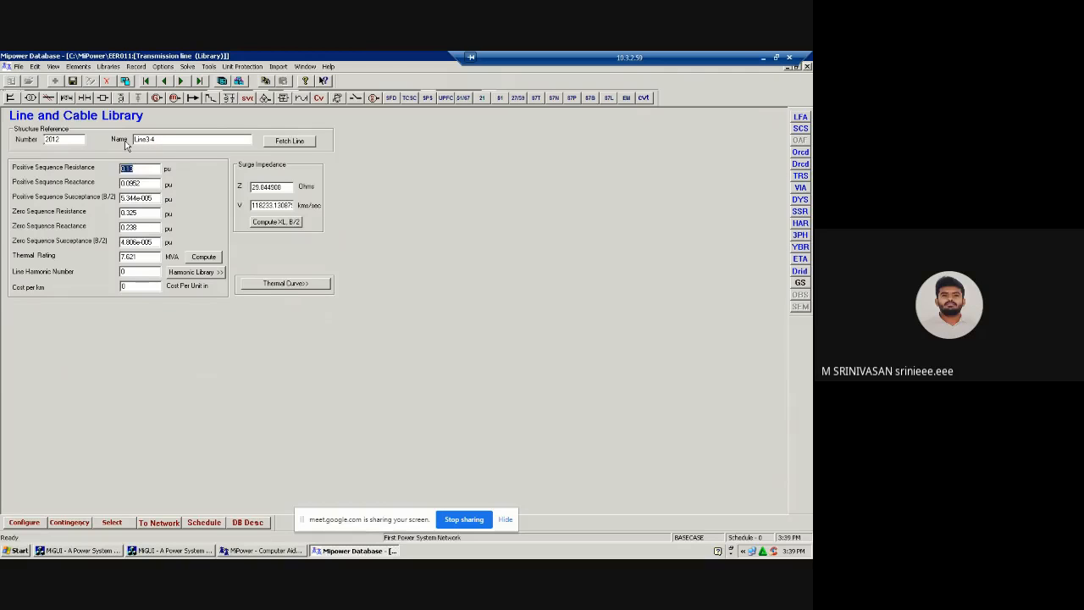
- Set Line3-4's positive sequence resistance to 0.01 pu, reactance to 0.03 pu, and susceptance (B/2) to 0.01 pu
type("0.01")
key("Tab")
type("0.03")
key("Tab")
type("0.01")
key("Tab")
- Set Line3-4's zero sequence values to 0 and thermal rating to 100 MVA, save the record, and return to the line data
type("0")
key("Tab")
type("0")
key("Tab")
type("0")
key("Tab")
type("1")
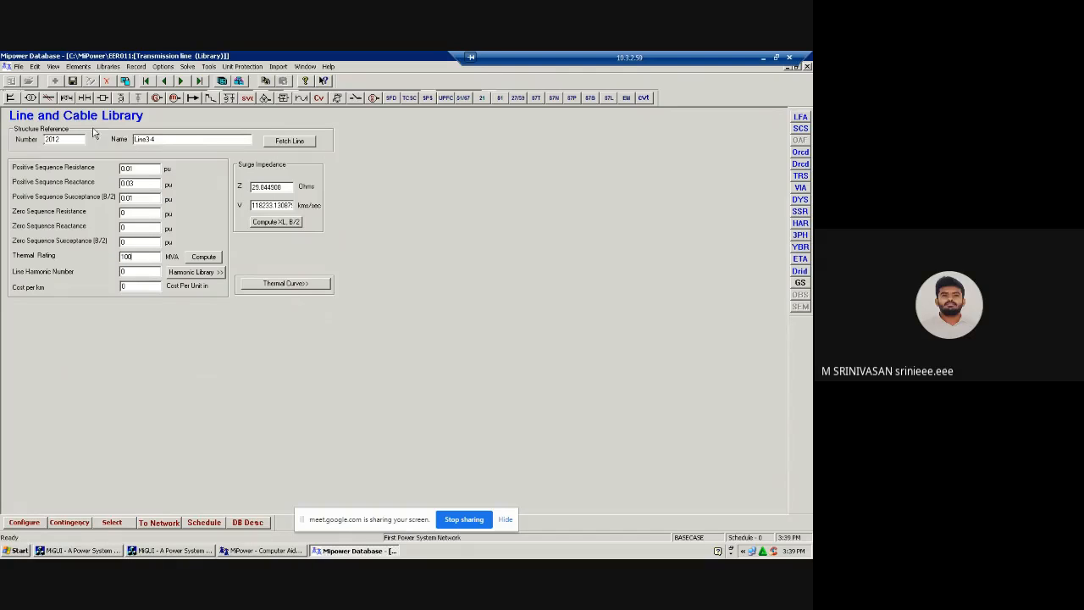
left_click(73, 81)
left_click(806, 67)
- Assign structure 2012 [Line3-4] to Line5, set its de-rated MVA to 100, and save the line data
left_click(307, 272)
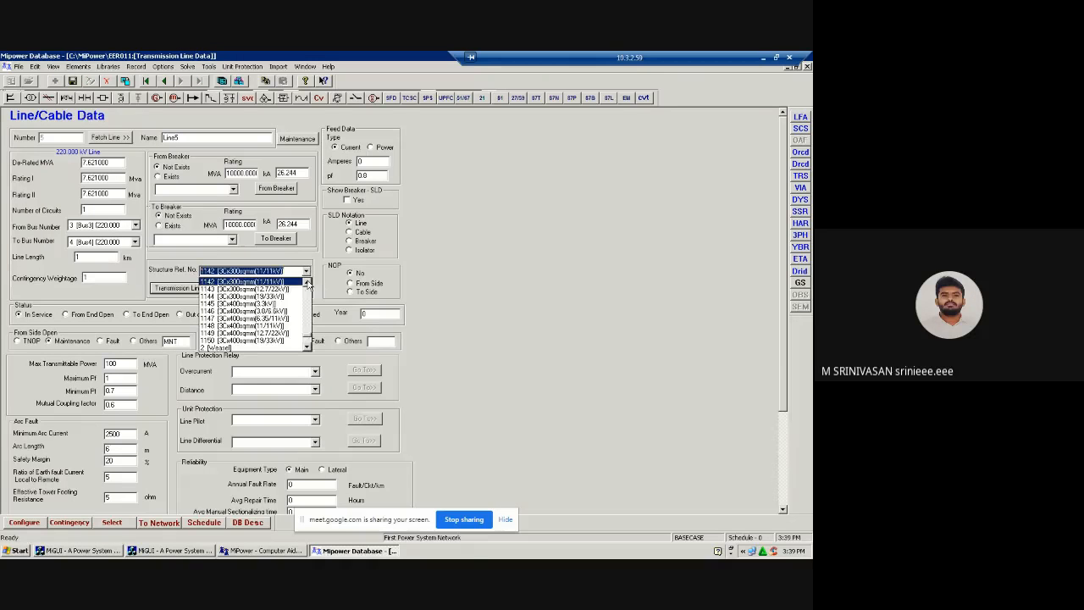
left_click(308, 337)
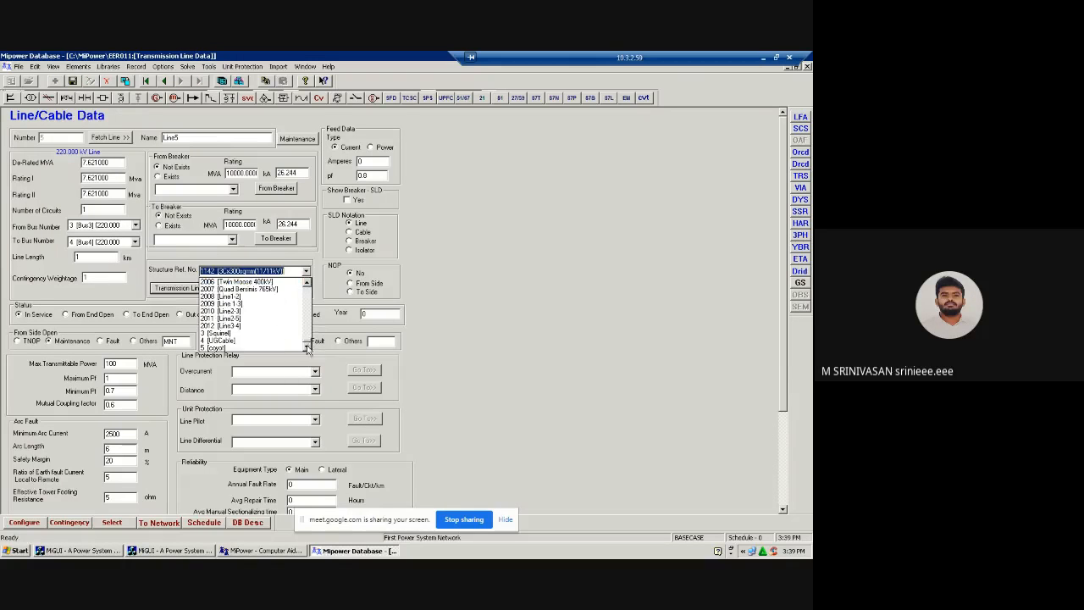
left_click(238, 326)
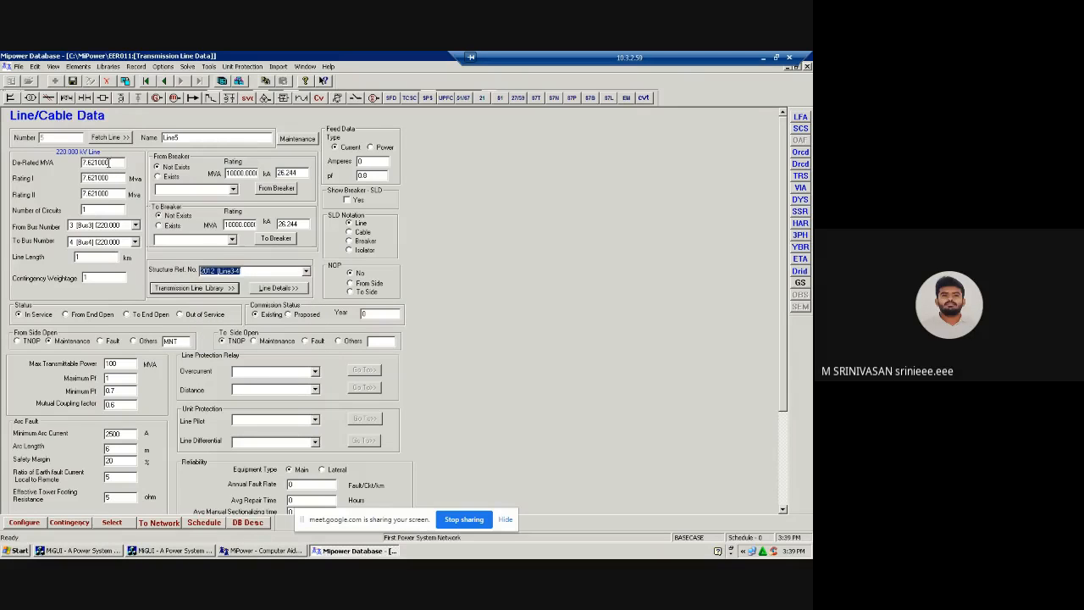
double_click(85, 162)
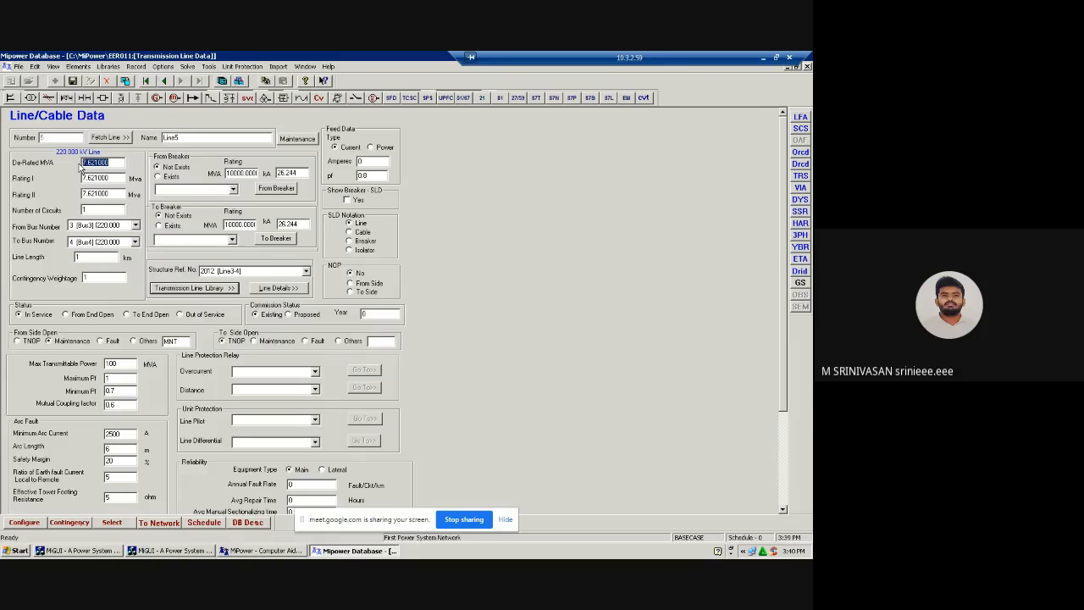
type("100")
left_click(72, 81)
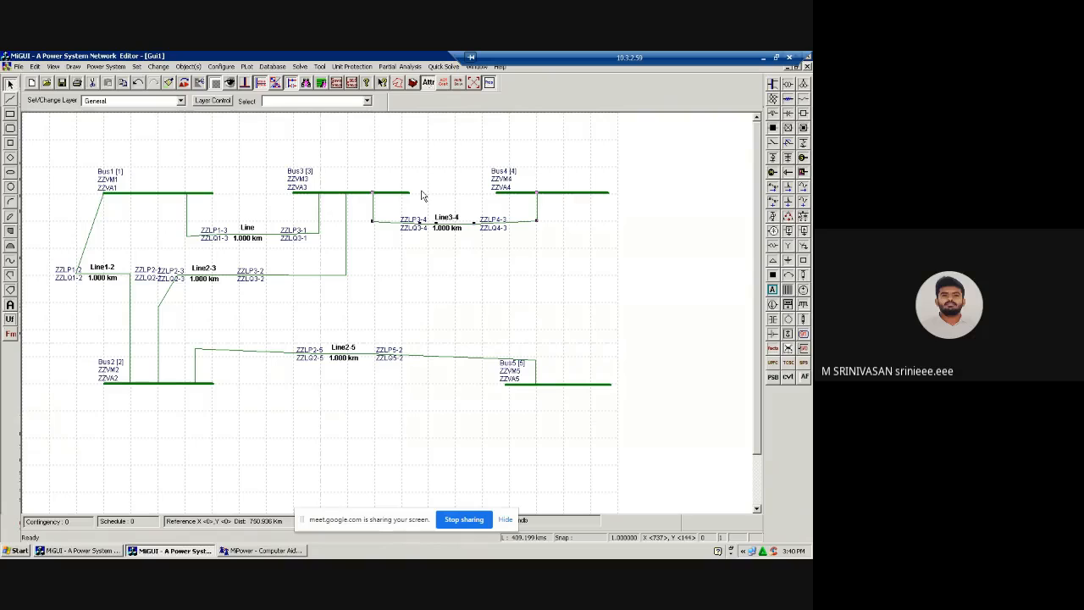
- Draw a transmission line rotated by 90 degrees between bus 4 and bus 5, connect it to both buses, and accept the proposed element ID
left_click(788, 101)
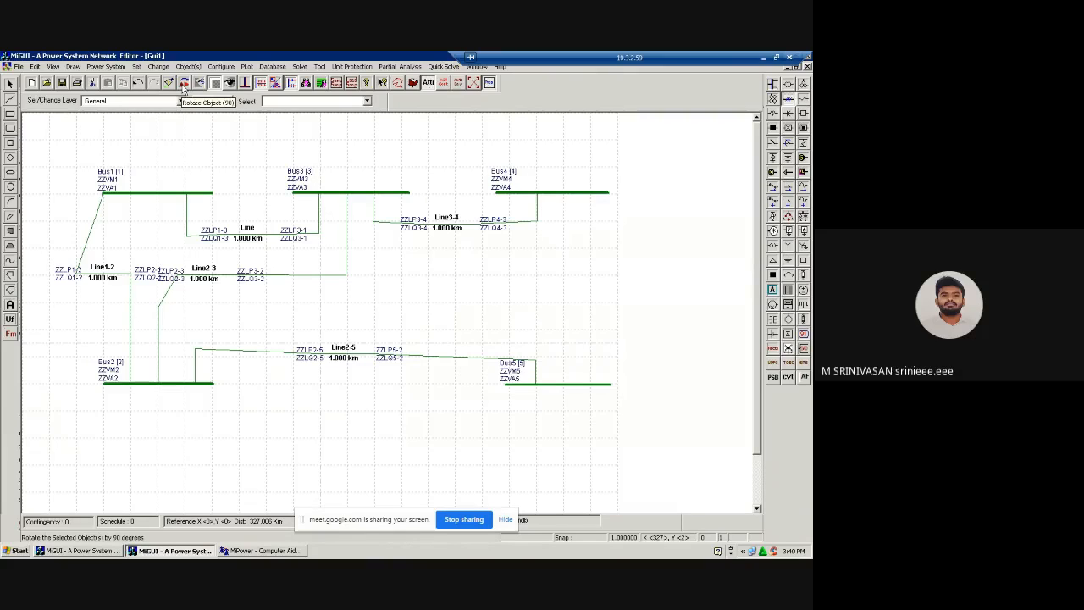
left_click(183, 85)
left_click(575, 269)
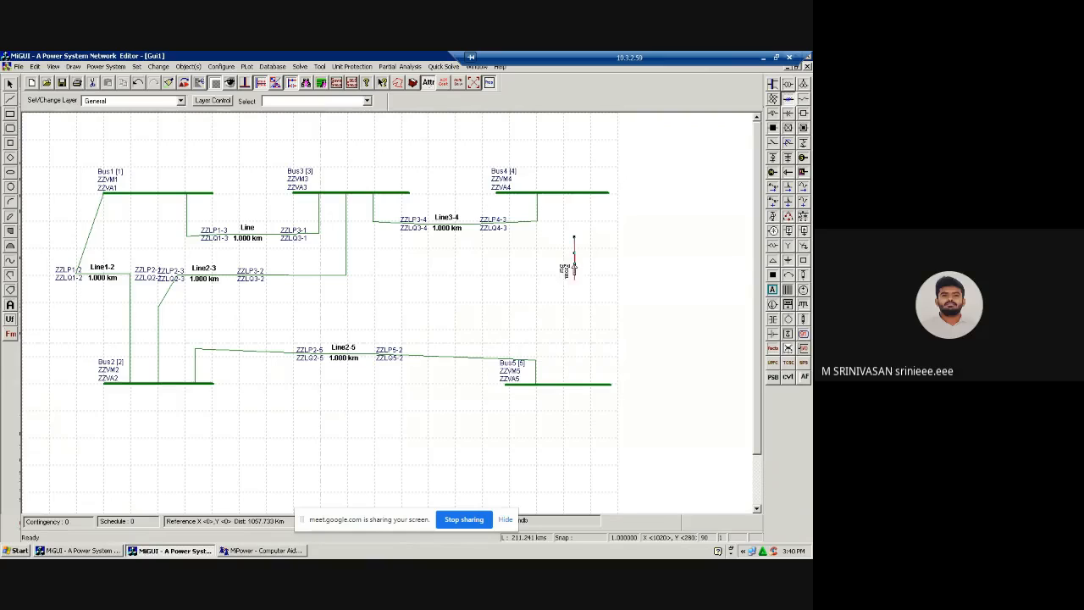
left_click(571, 196)
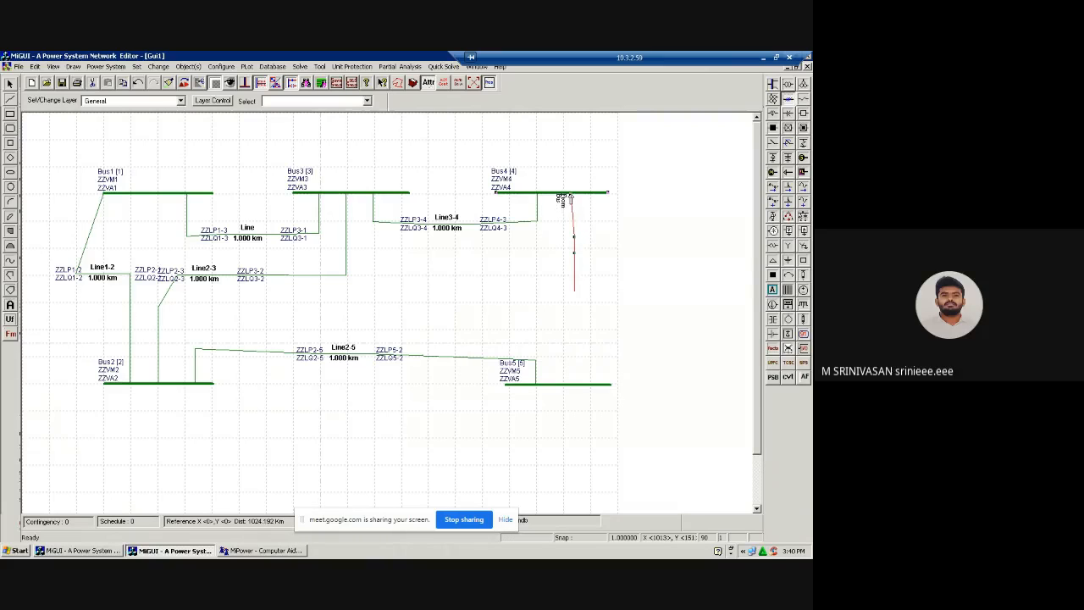
double_click(572, 194)
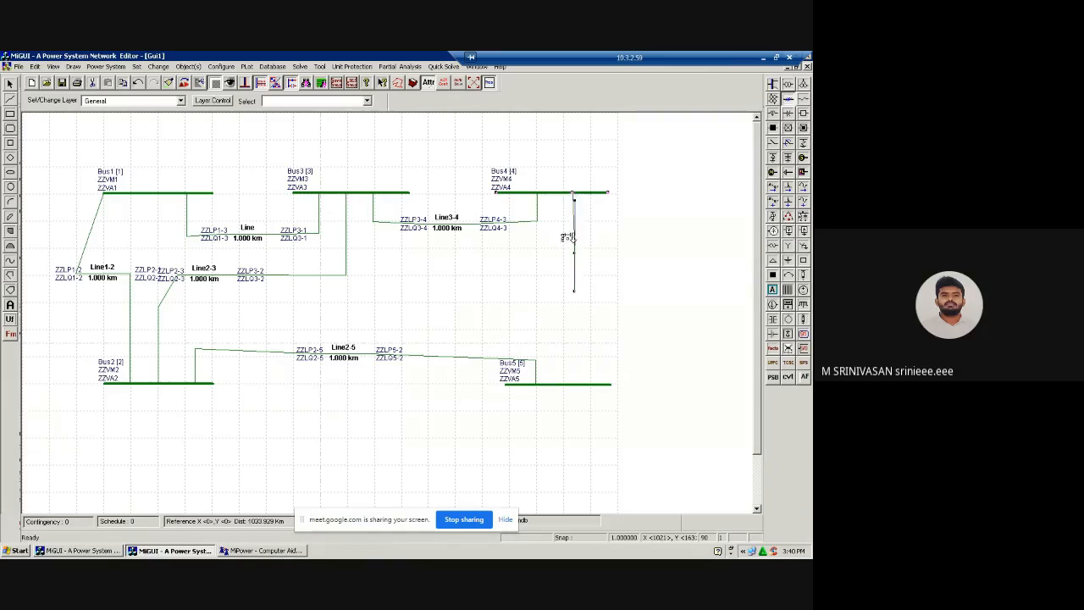
left_click_drag(574, 292, 569, 380)
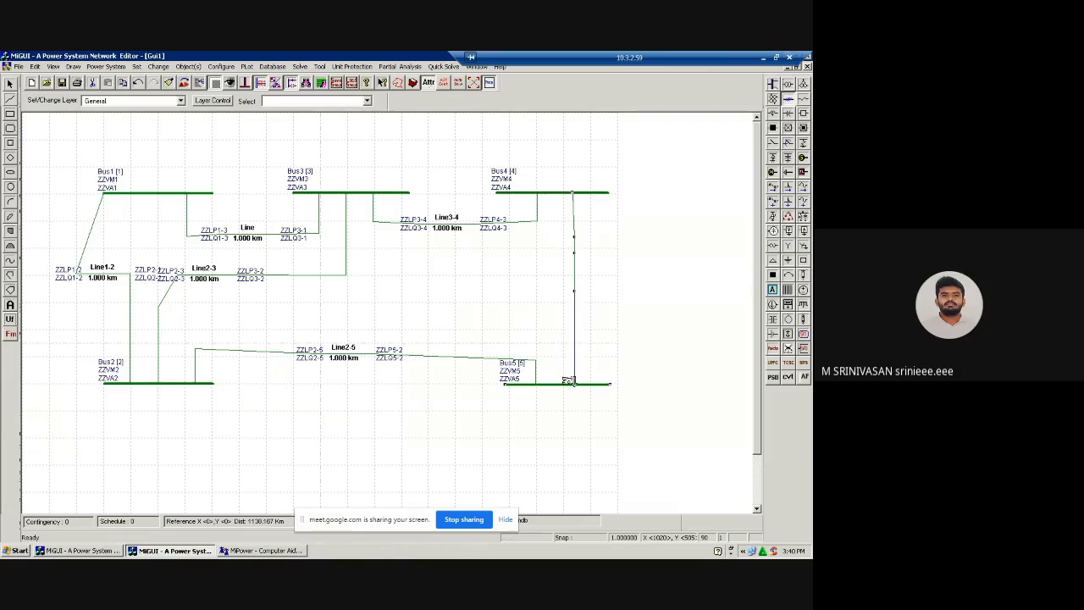
double_click(571, 383)
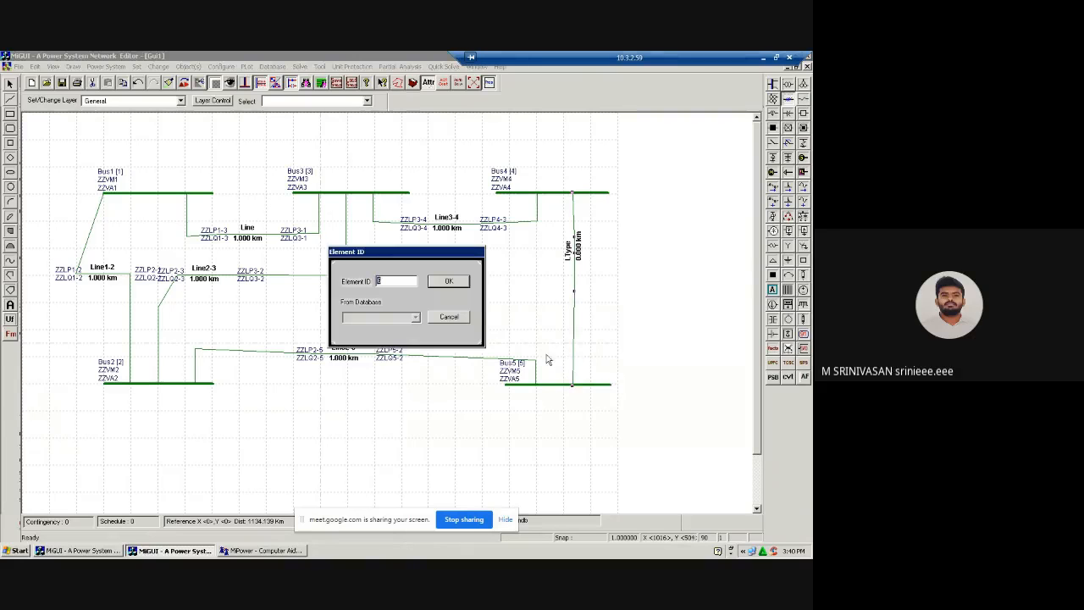
left_click(453, 285)
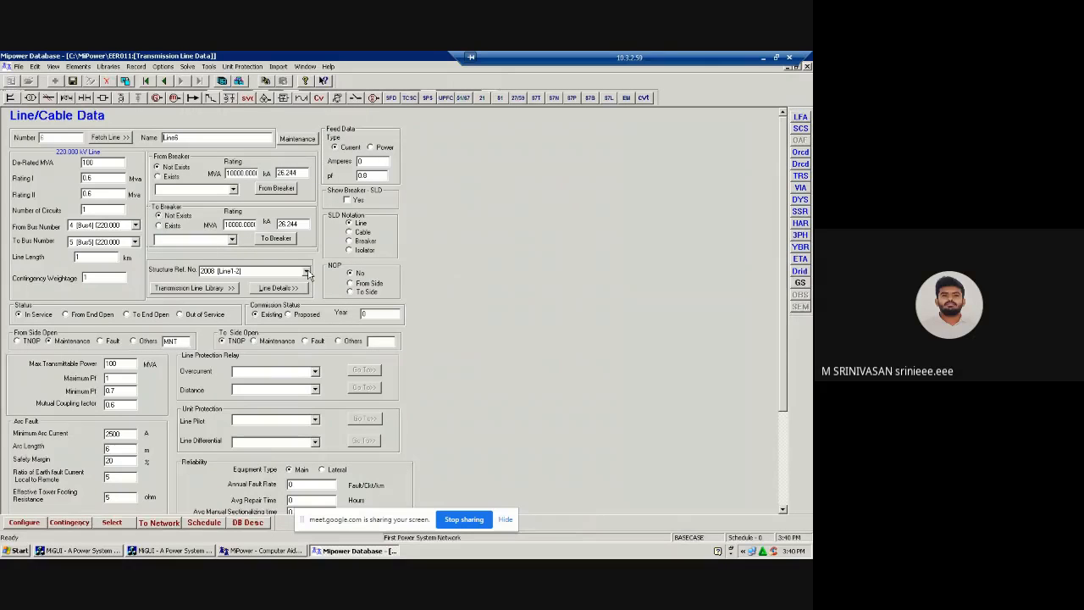
- Assign structure 2009 [Line 1-3] to Line6 between buses 4 and 5, and save the line data
left_click(306, 272)
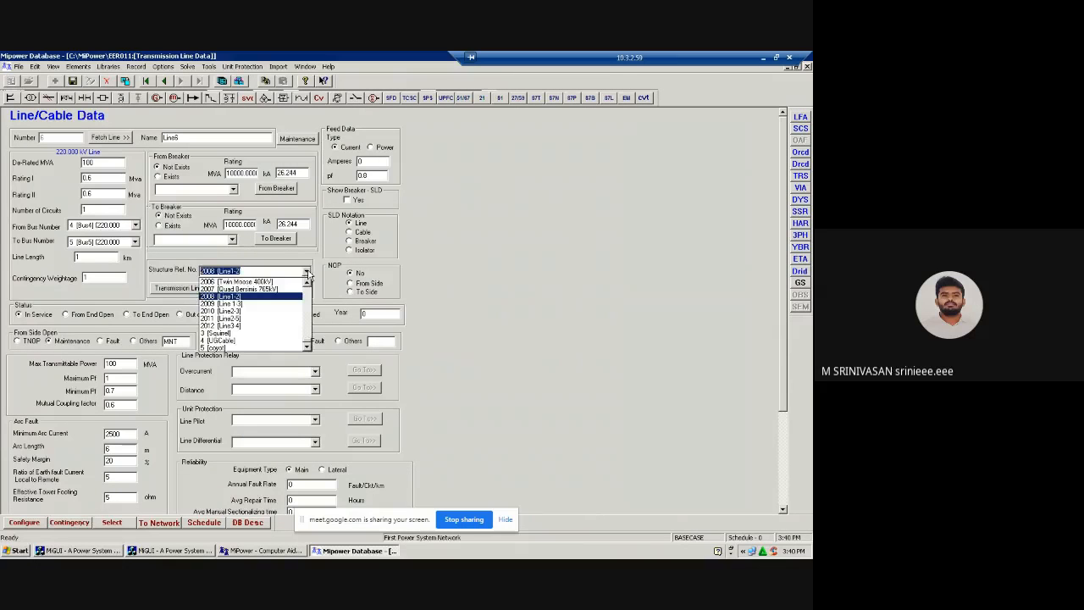
left_click(251, 304)
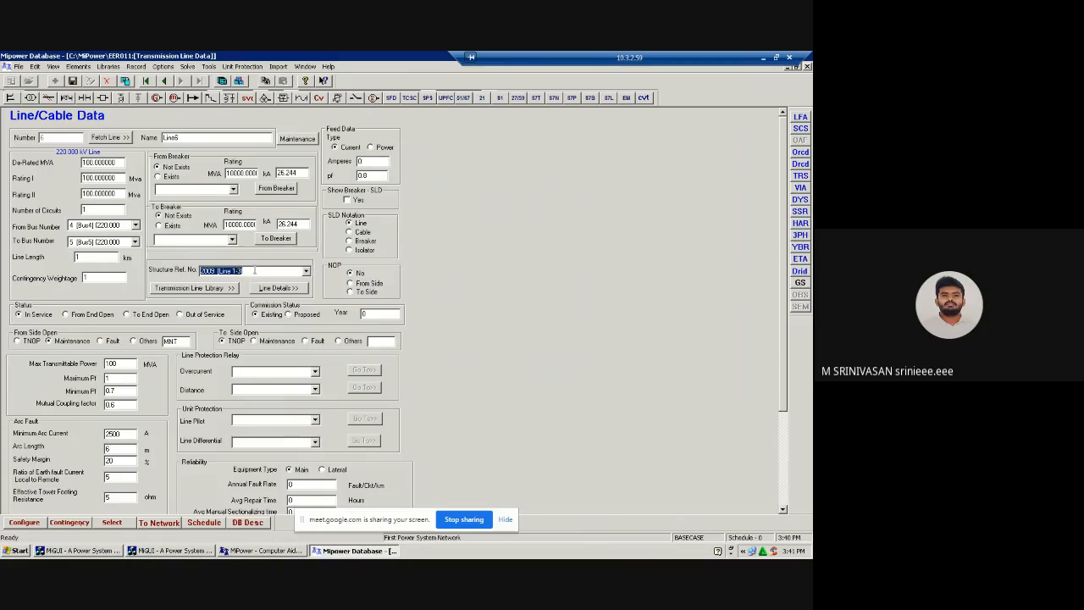
left_click(73, 81)
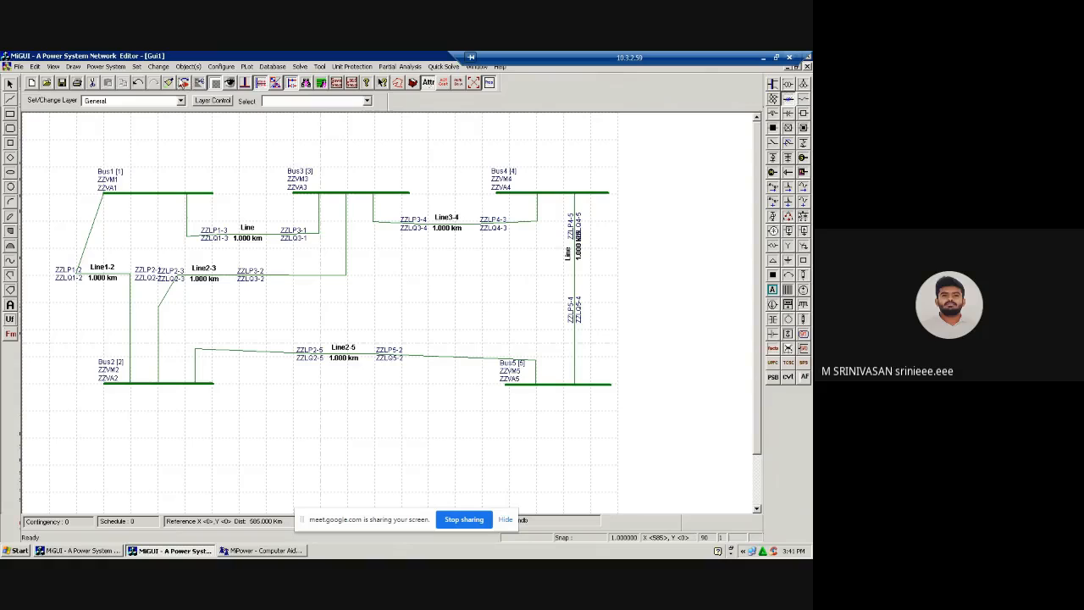
- Draw a transmission line between bus 4 and bus 2 with a bend near each end, and accept the proposed element ID
left_click(425, 294)
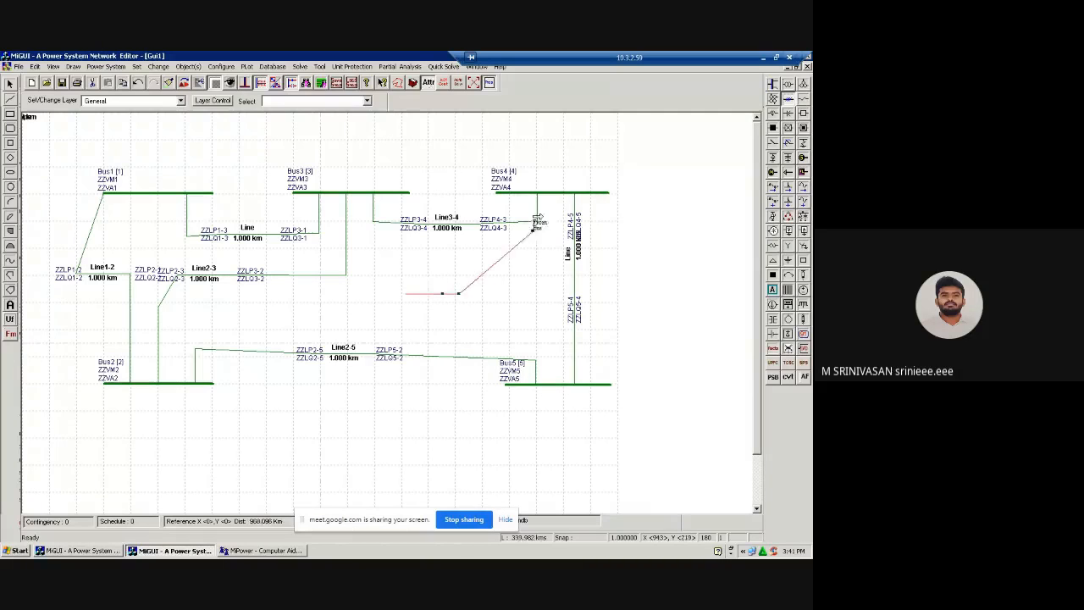
left_click(537, 273)
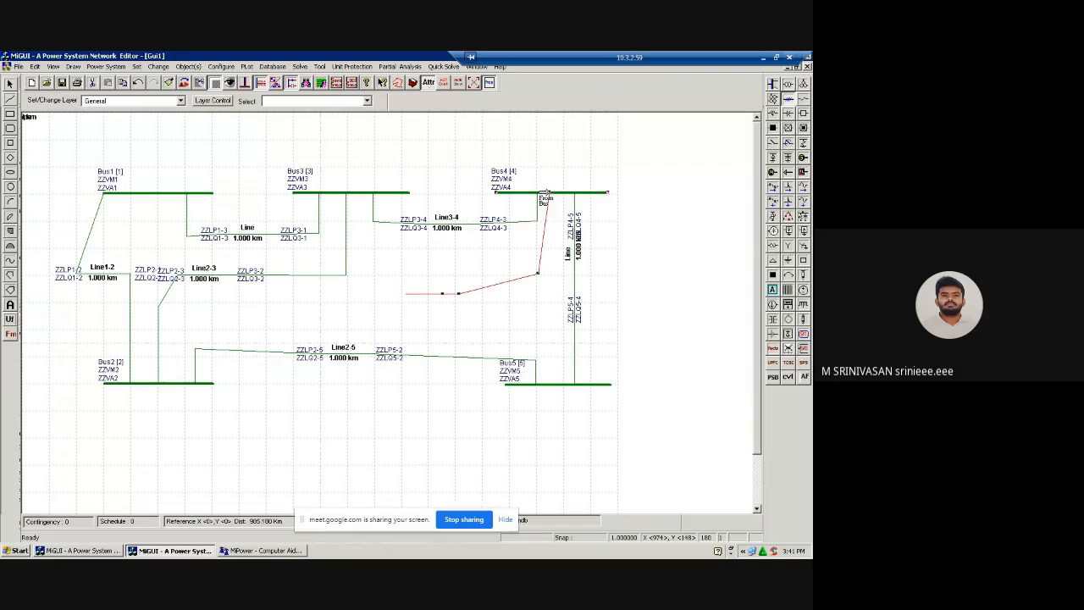
left_click(548, 193)
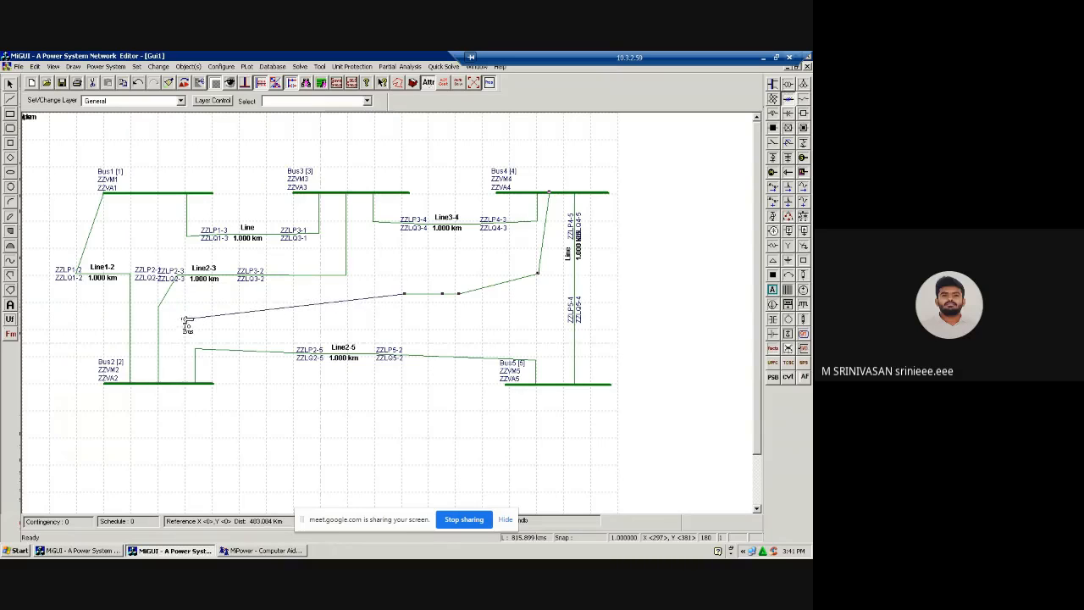
left_click(182, 318)
left_click(176, 387)
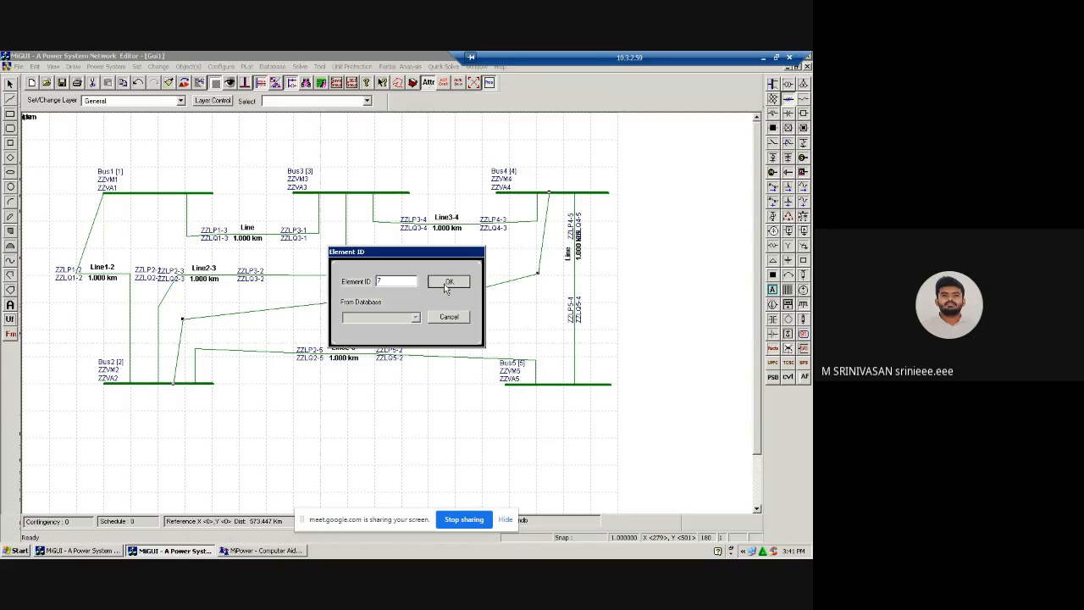
left_click(446, 287)
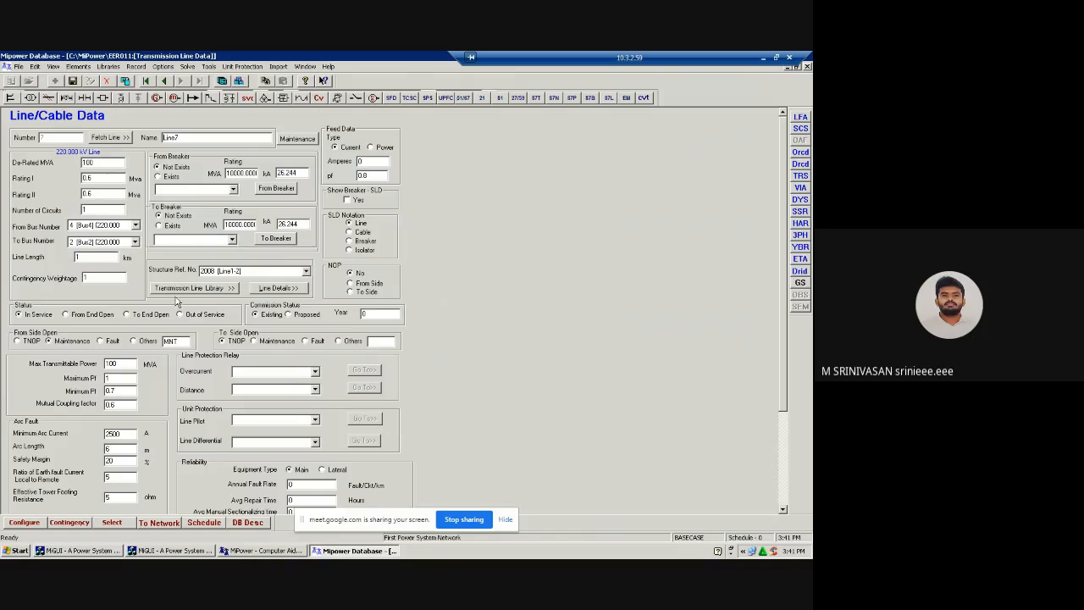
- Assign structure 2010 [Line2-3] to Line7 between buses 4 and 2, and save the line data
left_click(306, 272)
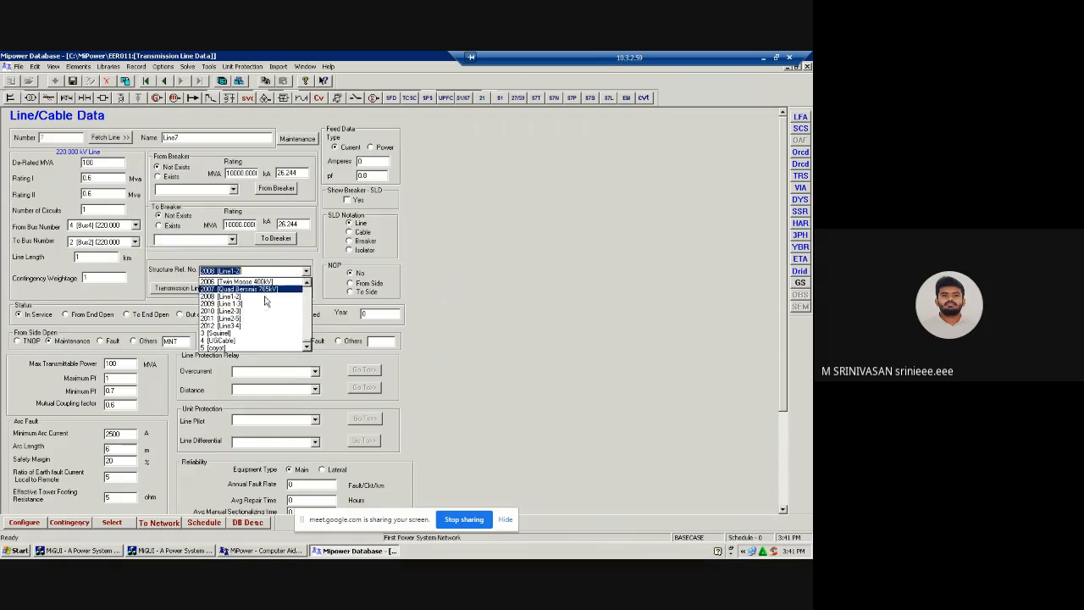
left_click(244, 314)
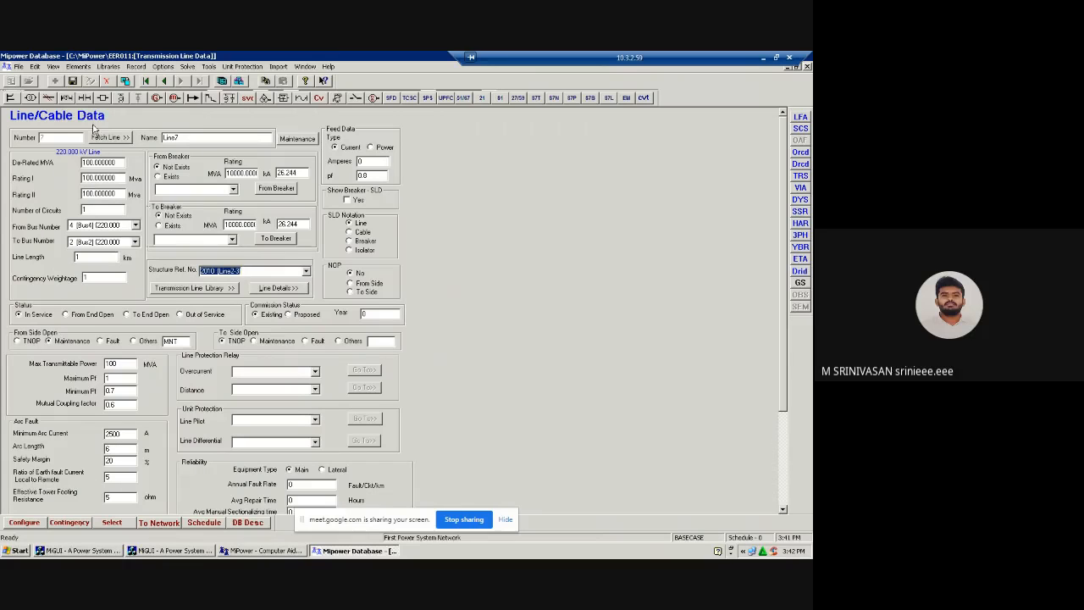
left_click(73, 81)
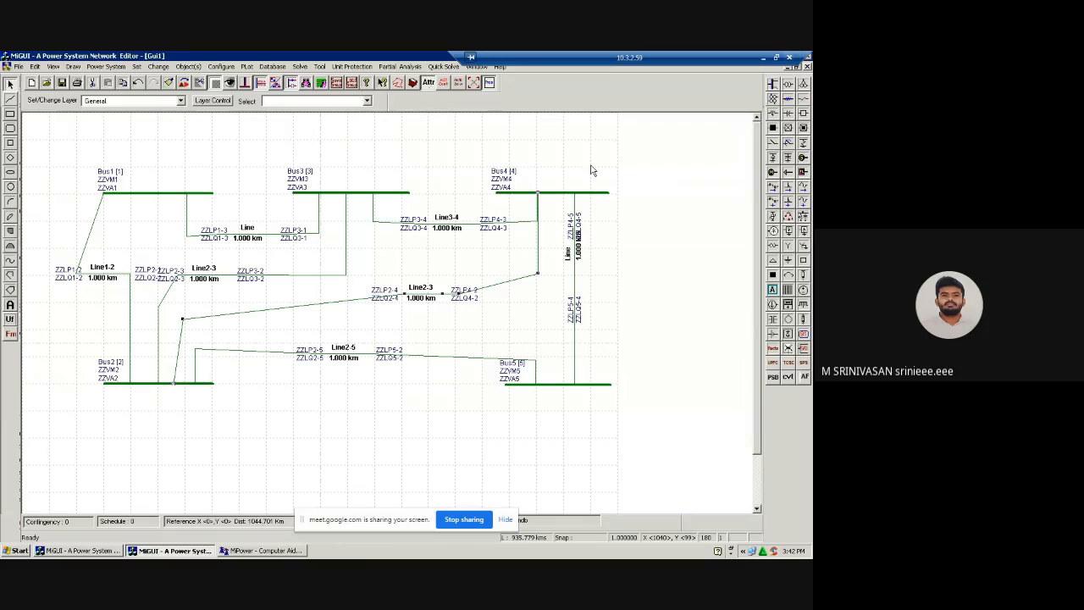
- Switch to the problem photos, read the generation, load and bus voltage data in Table 1.2, and return to the network editor
left_click(764, 57)
mouse_move(187, 548)
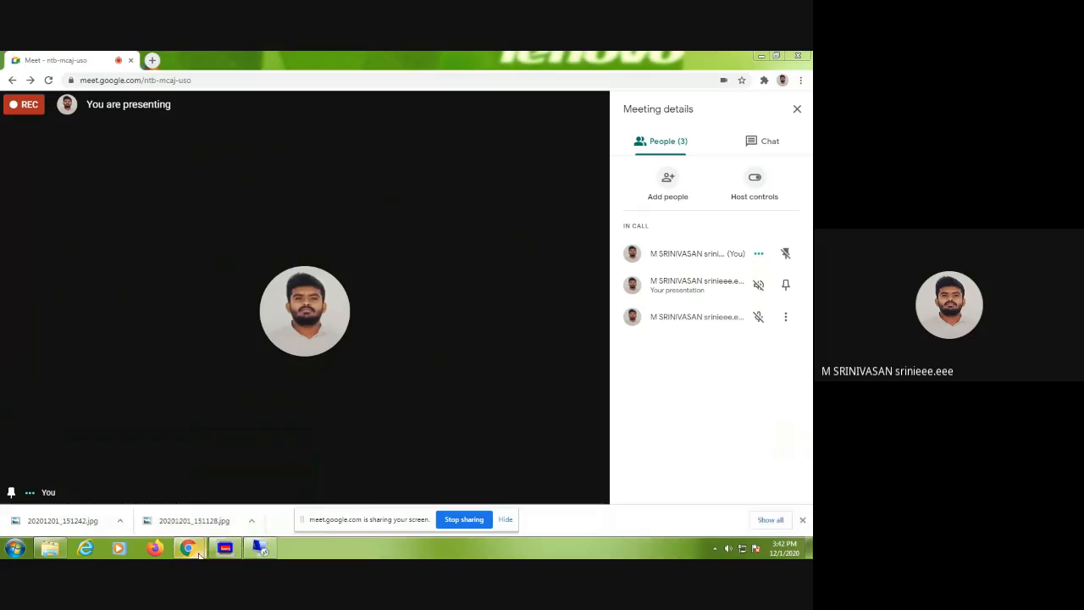
left_click(194, 521)
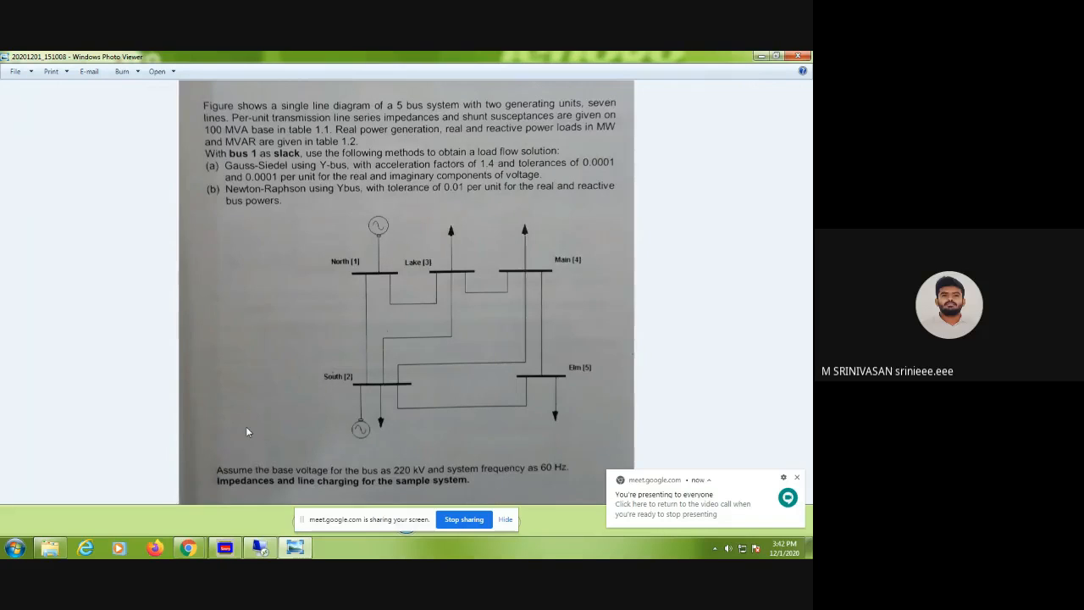
key("Right")
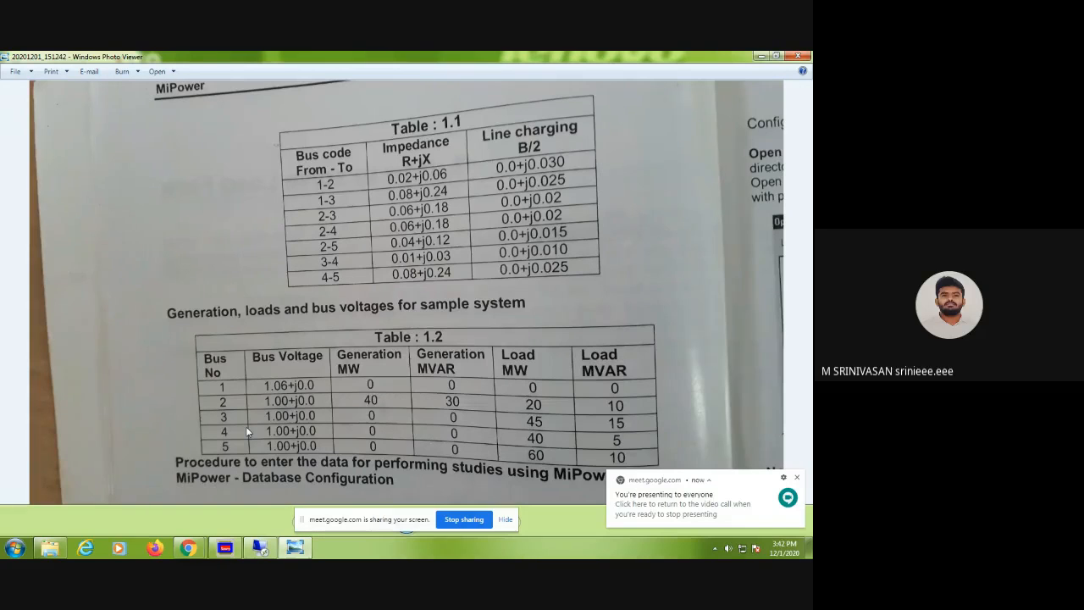
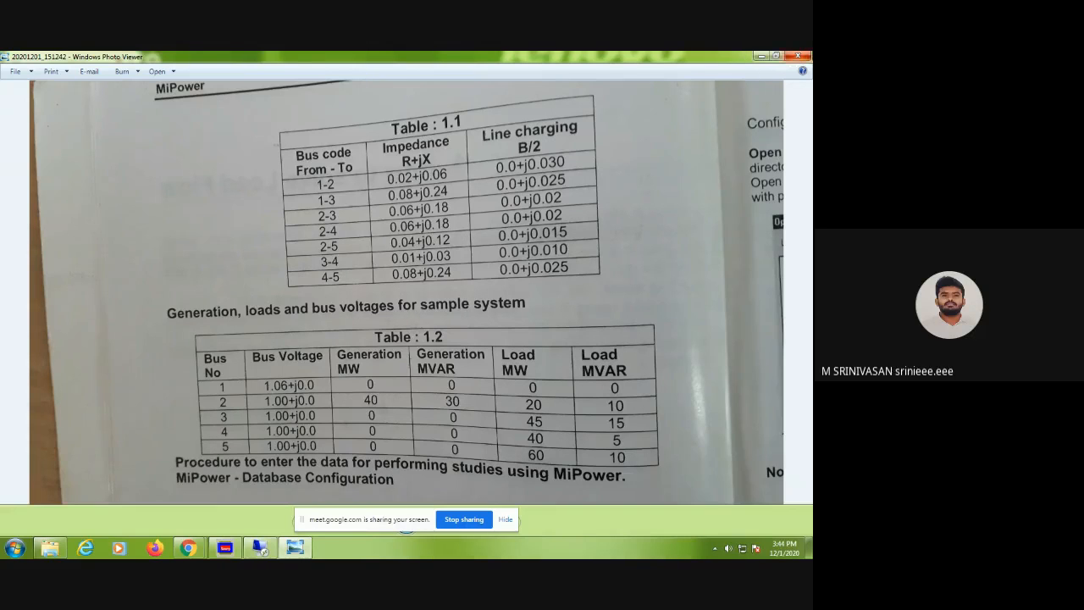
left_click(797, 56)
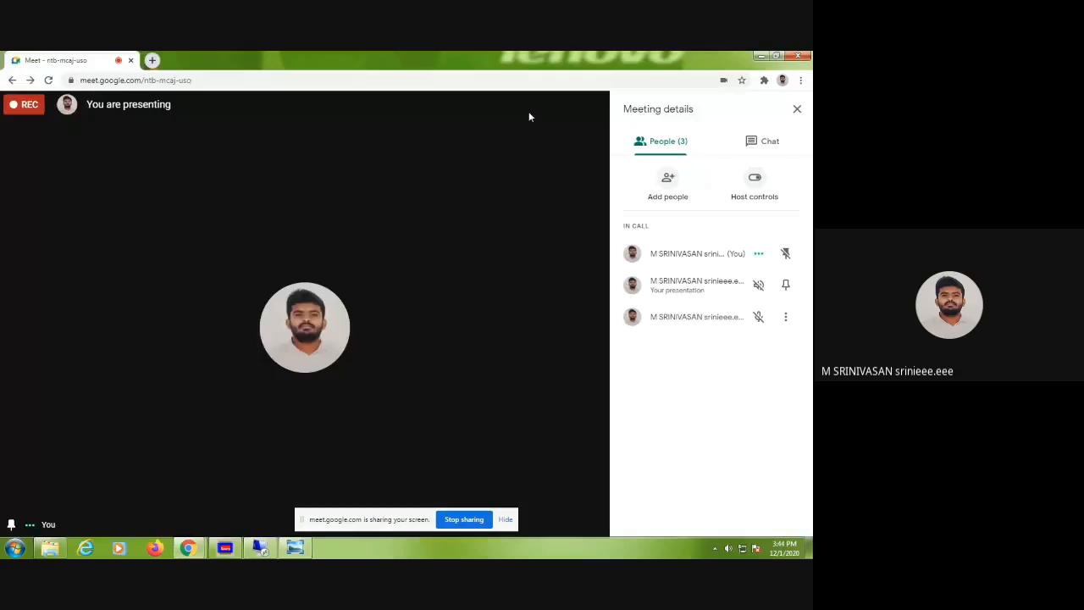
left_click(257, 551)
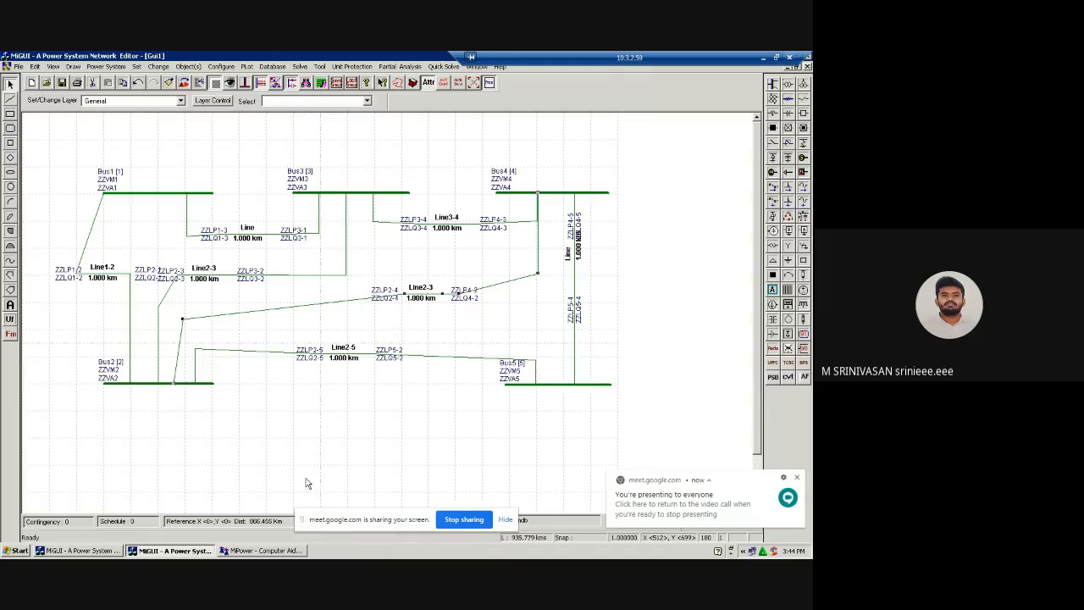
- Place a generator above bus 1, connect it to the bus, and accept the proposed element ID
left_click(804, 164)
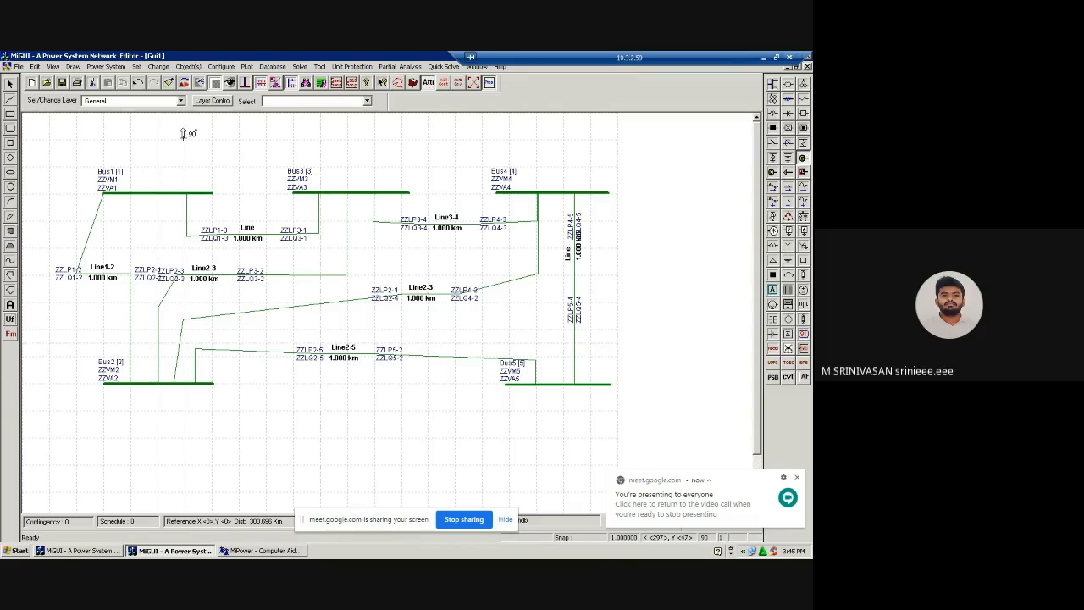
left_click(149, 188)
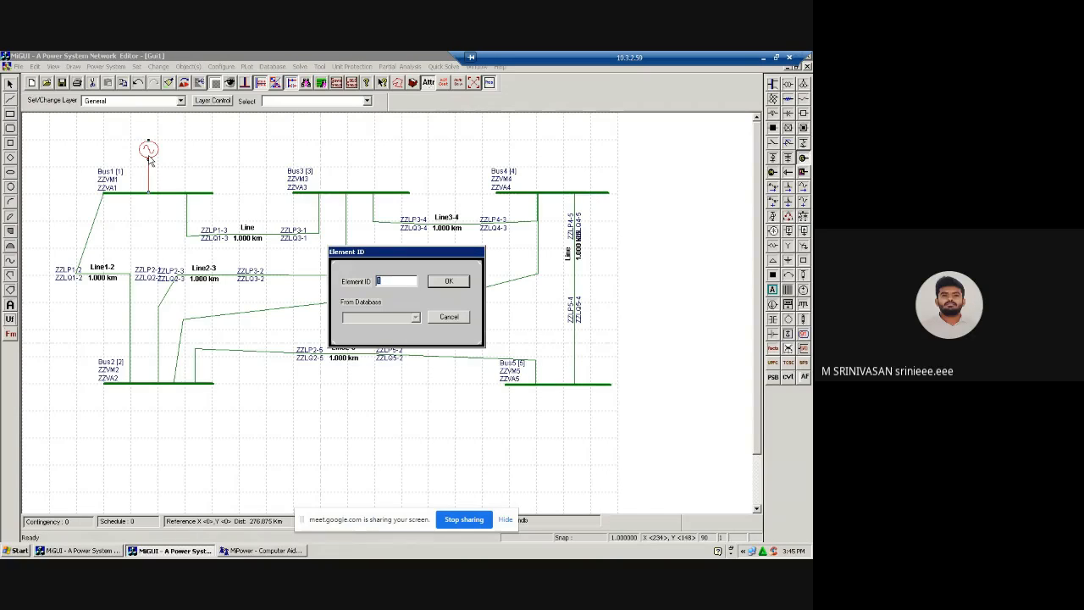
left_click(443, 279)
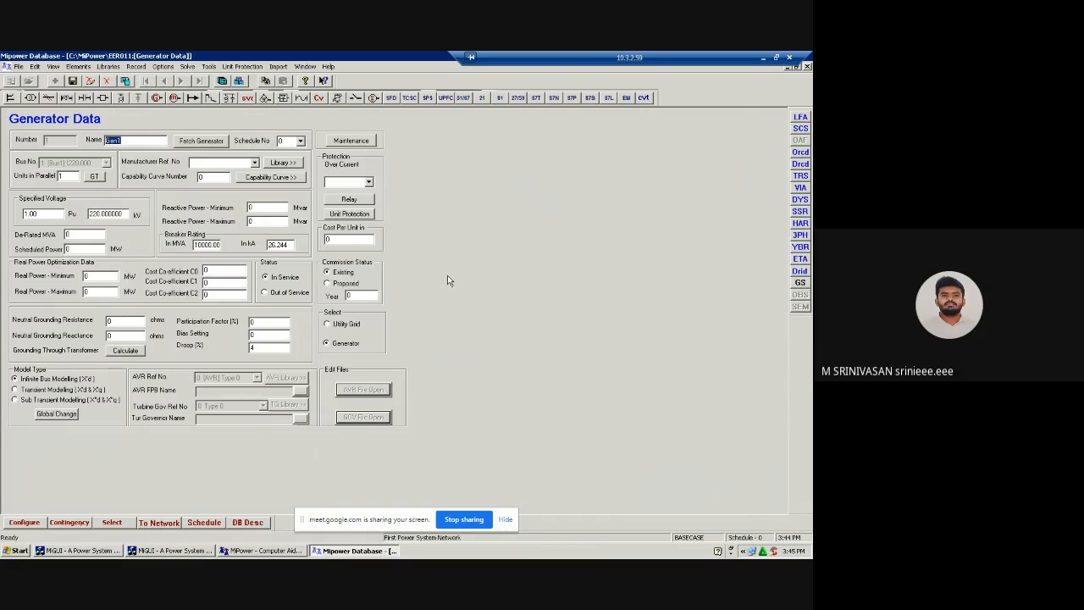
- Load manufacturer reference 1 [Thermal120MW] for Gen1 and create a new generator library record from it named Generator11
left_click(254, 165)
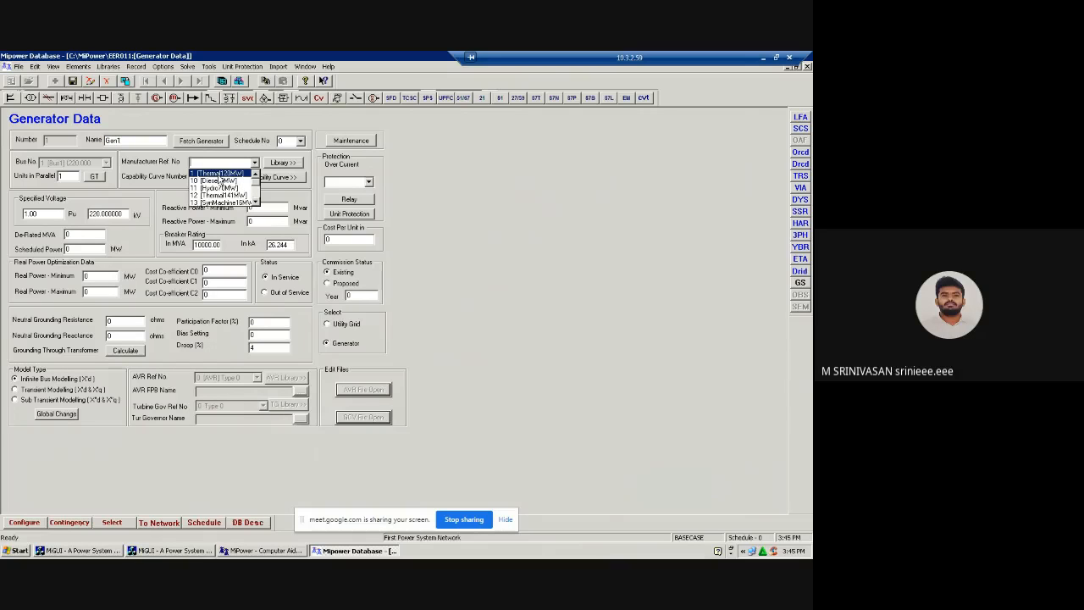
left_click(218, 174)
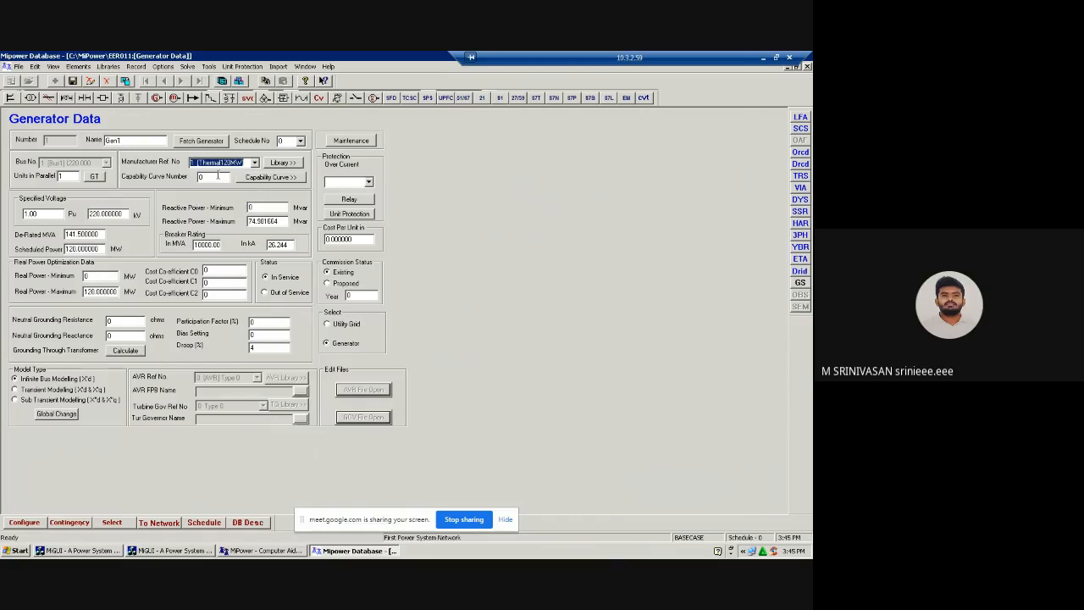
left_click(280, 165)
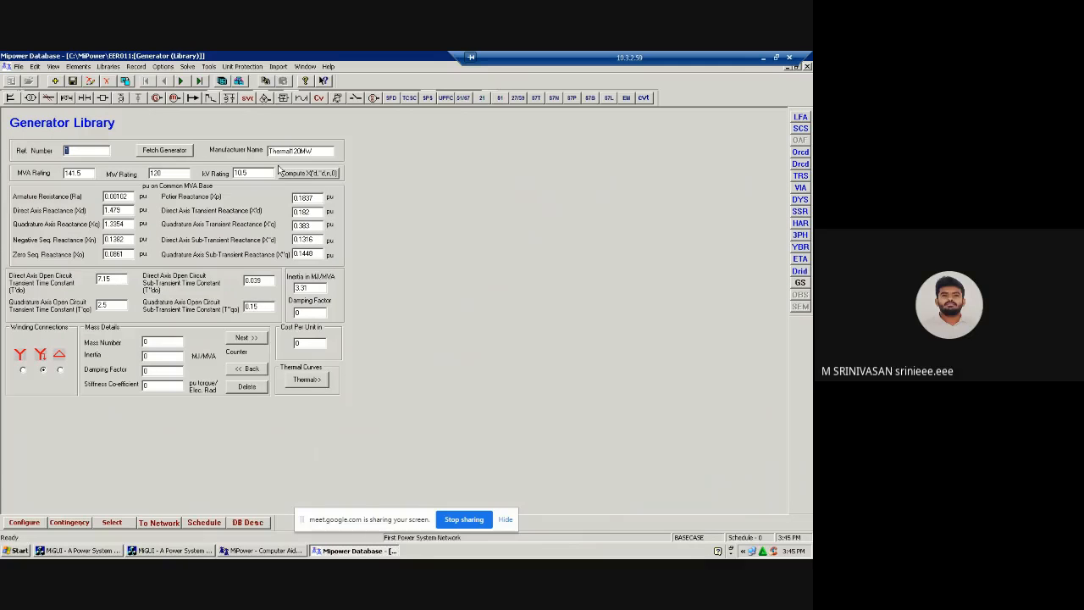
left_click(56, 82)
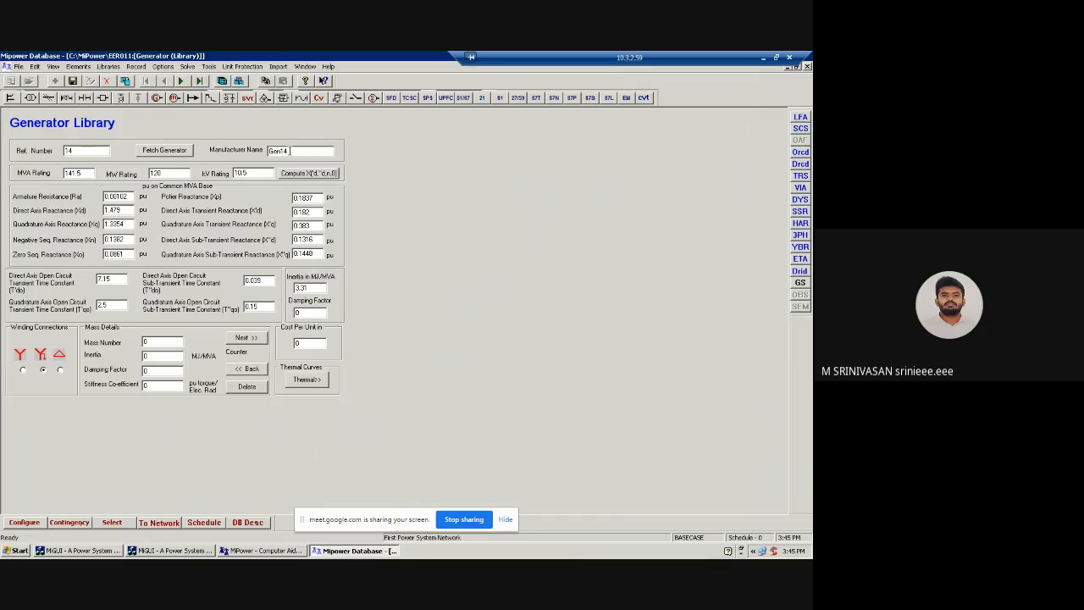
key("BackSpace")
type("erator11")
- Set the Generator11 ratings to 100 MVA, 80 MW and 220 kV
double_click(72, 172)
type("1")
double_click(151, 173)
type("80")
left_click_drag(253, 173, 234, 172)
type("220")
- Set Generator11's armature resistance and its direct axis, quadrature axis, negative sequence and zero sequence reactances to 0 pu
left_click_drag(129, 197, 105, 196)
key("BackSpace")
key("Tab")
type("0")
key("Tab")
type("0")
key("Tab")
type("0")
key("Tab")
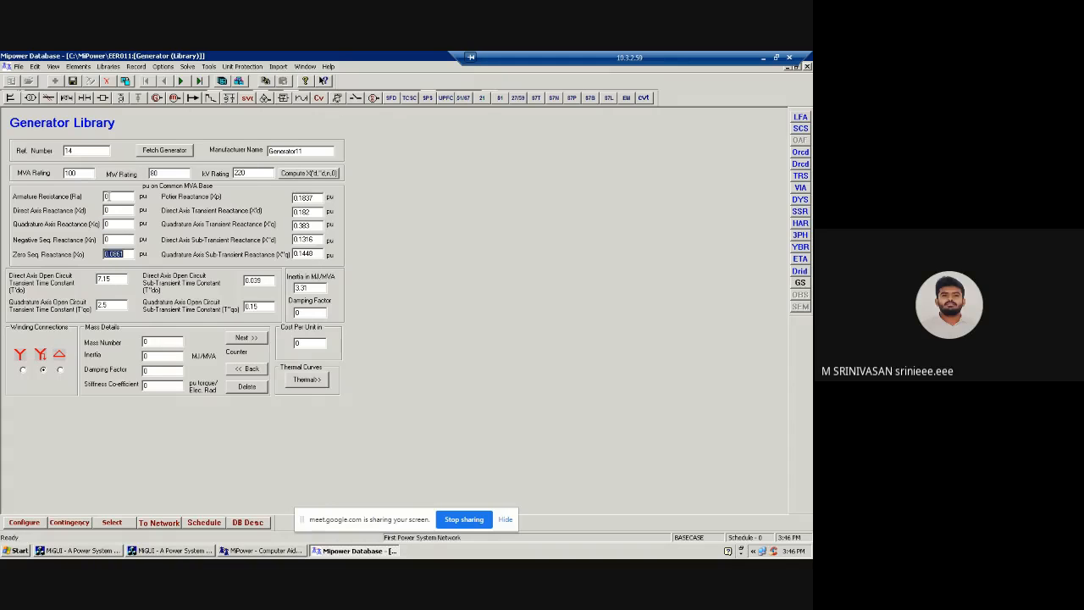
type("0")
- Set Generator11's Potier, transient and sub-transient reactances to 0 pu, save the library record, and return to the generator data
key("Tab")
type("0")
key("Tab")
type("0")
key("Tab")
type("0")
key("Tab")
type("0")
key("Tab")
type("0")
left_click(74, 81)
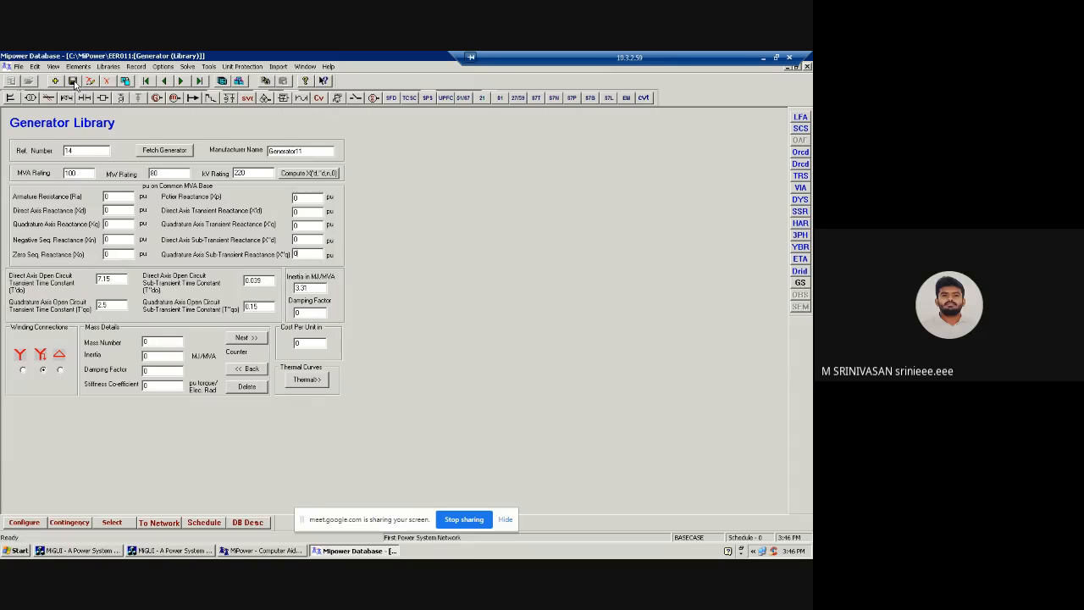
left_click(807, 68)
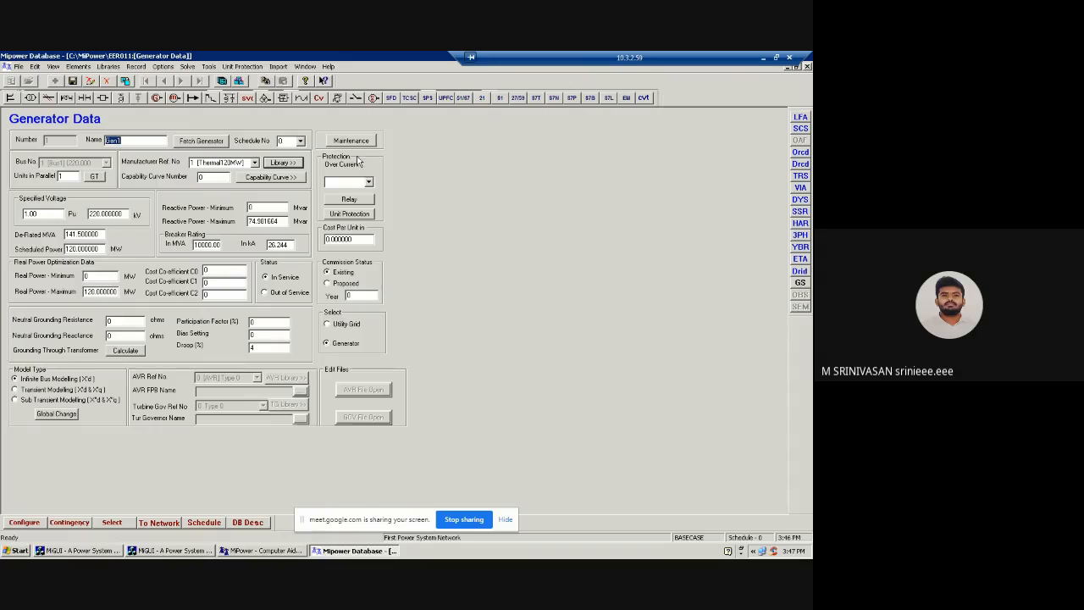
- Assign manufacturer reference 14 [Generator11] to Gen1
left_click(255, 164)
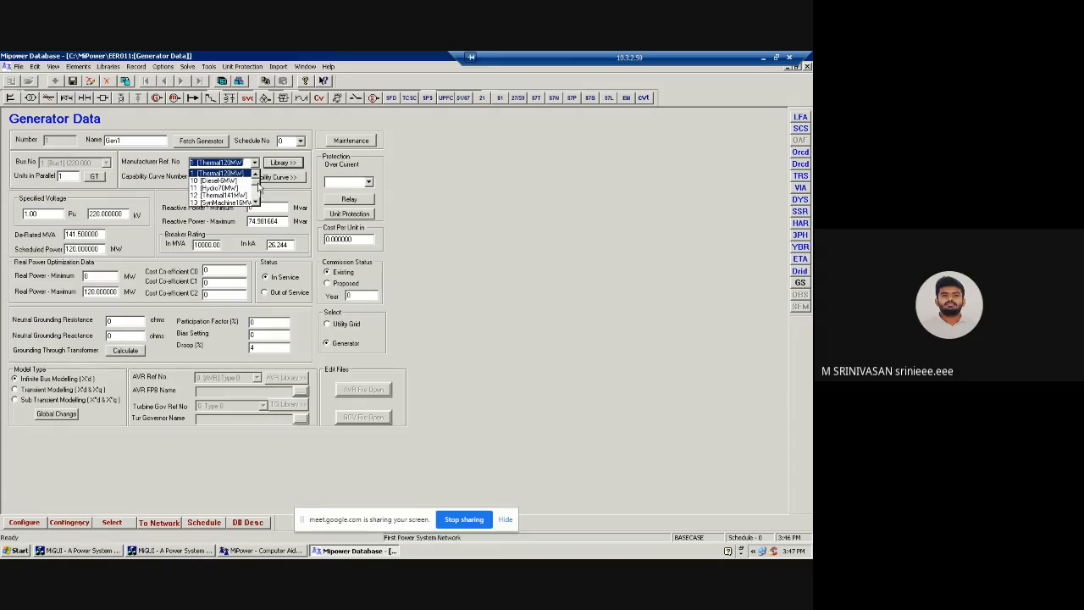
left_click_drag(259, 184, 258, 200)
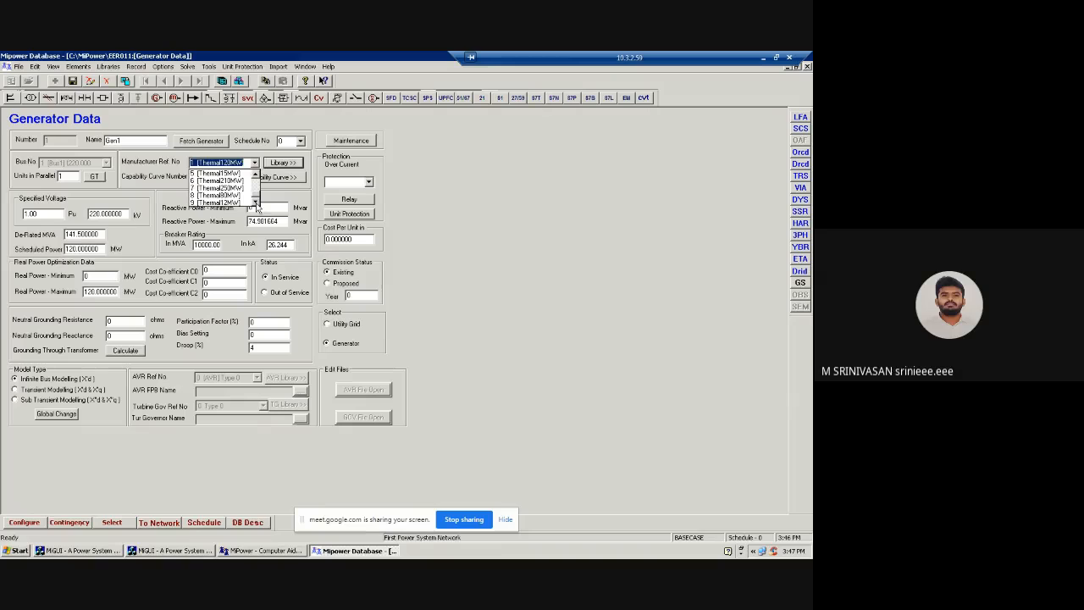
left_click(256, 175)
left_click(257, 175)
left_click(257, 175)
left_click(257, 175)
left_click(258, 174)
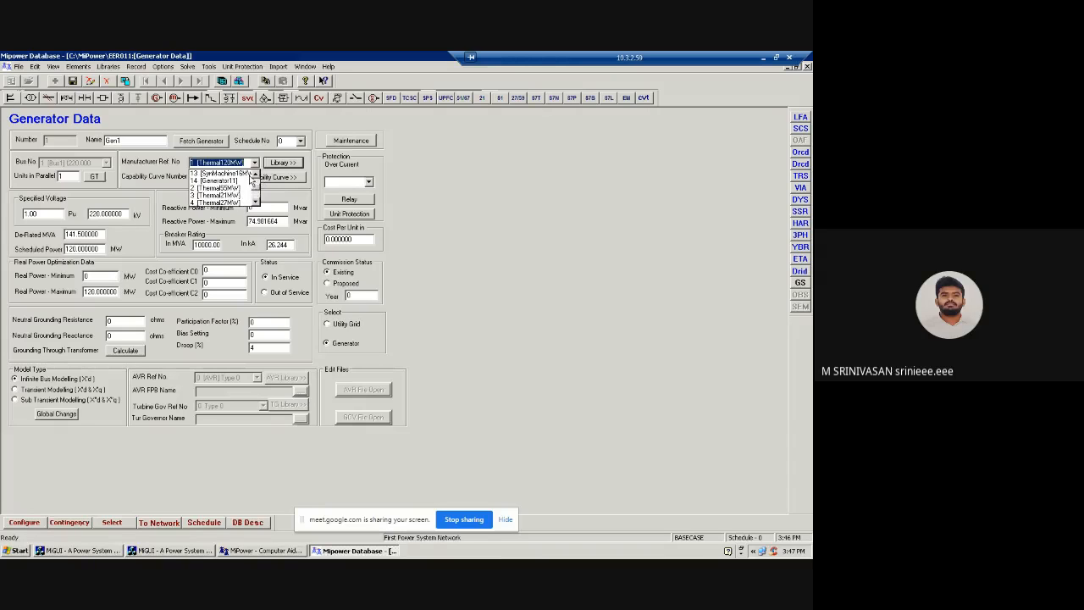
left_click(234, 182)
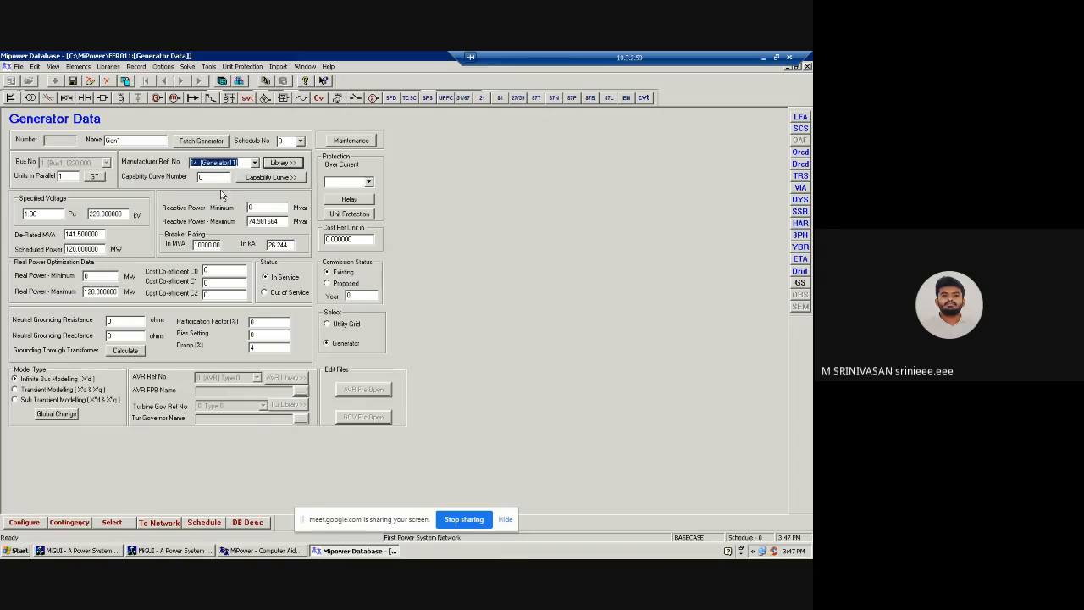
- Set Gen1's specified voltage to 1.06 pu and its de-rated MVA to 100, and save the generator data
left_click(39, 215)
key("BackSpace")
left_click_drag(103, 231, 58, 237)
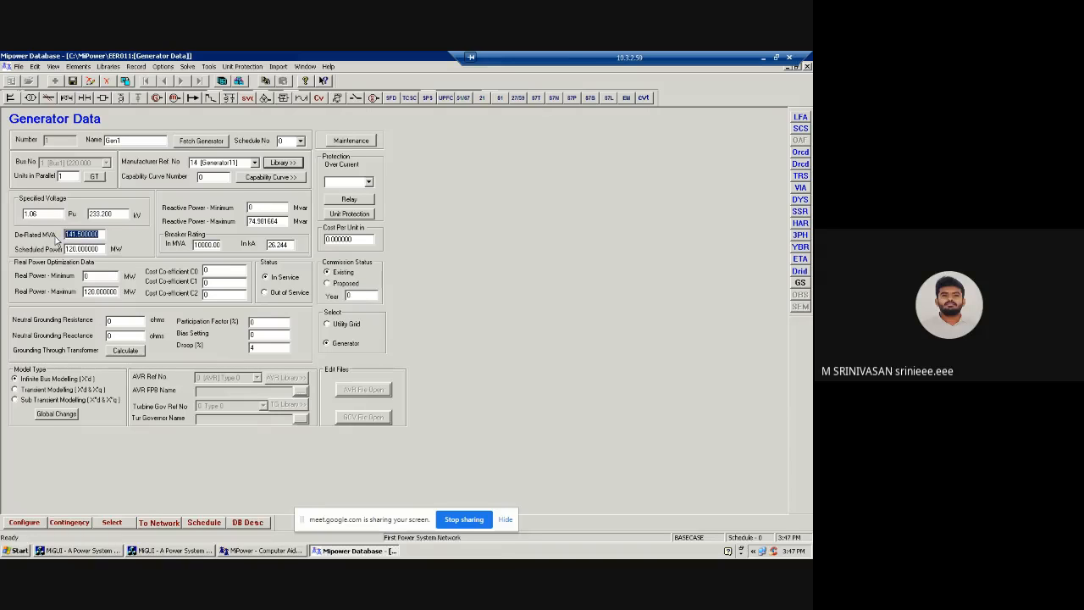
type("100")
left_click(73, 81)
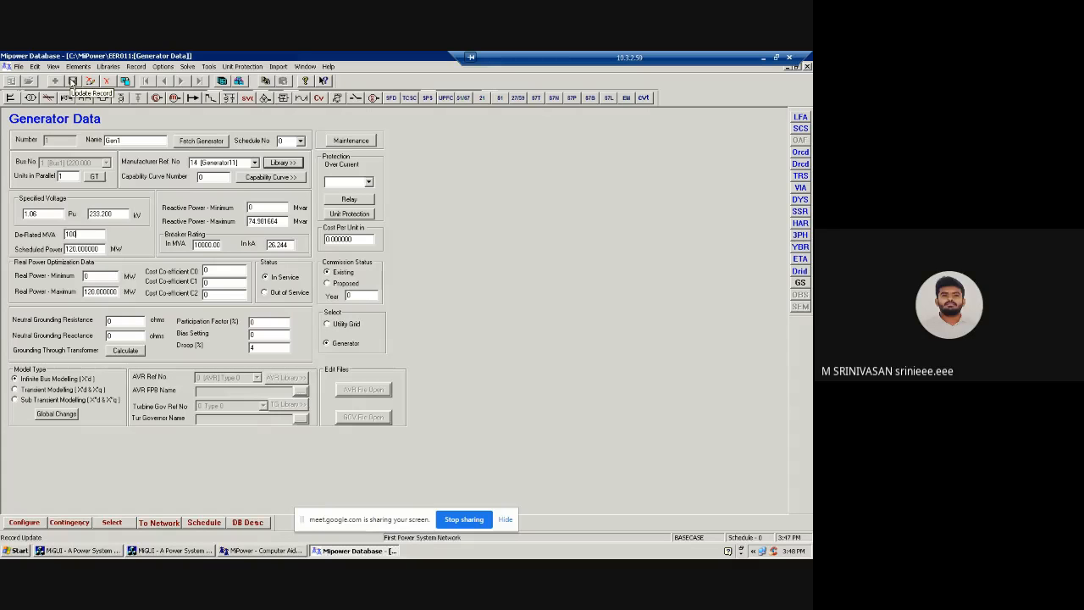
left_click(73, 82)
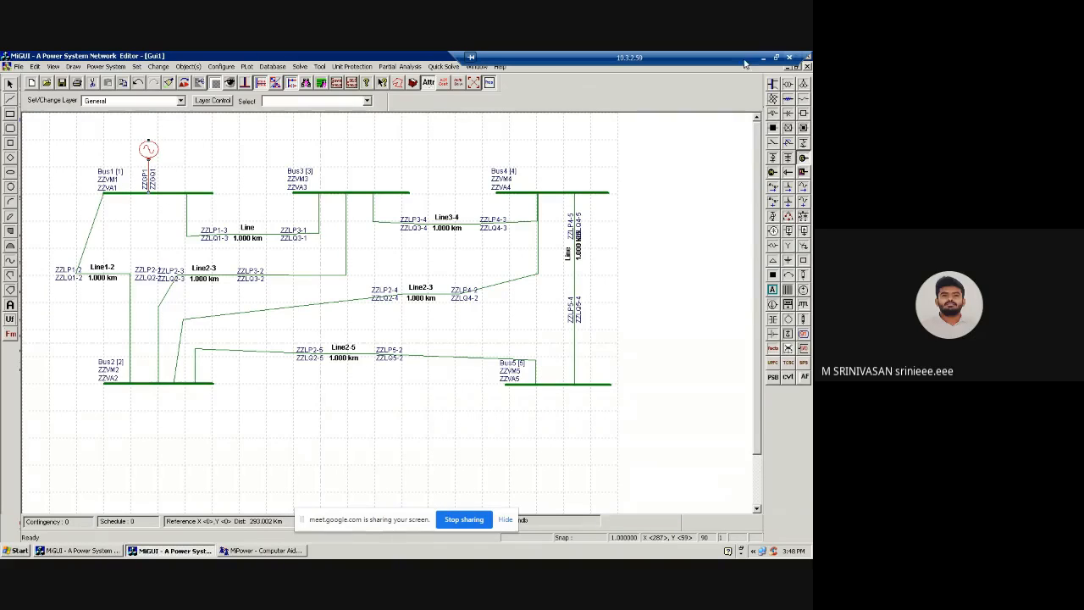
- Place a second generator on Bus2, rotated 270° to point downward, and accept its element ID
left_click(805, 161)
left_click(803, 160)
left_click(184, 83)
left_click(185, 83)
left_click(147, 390)
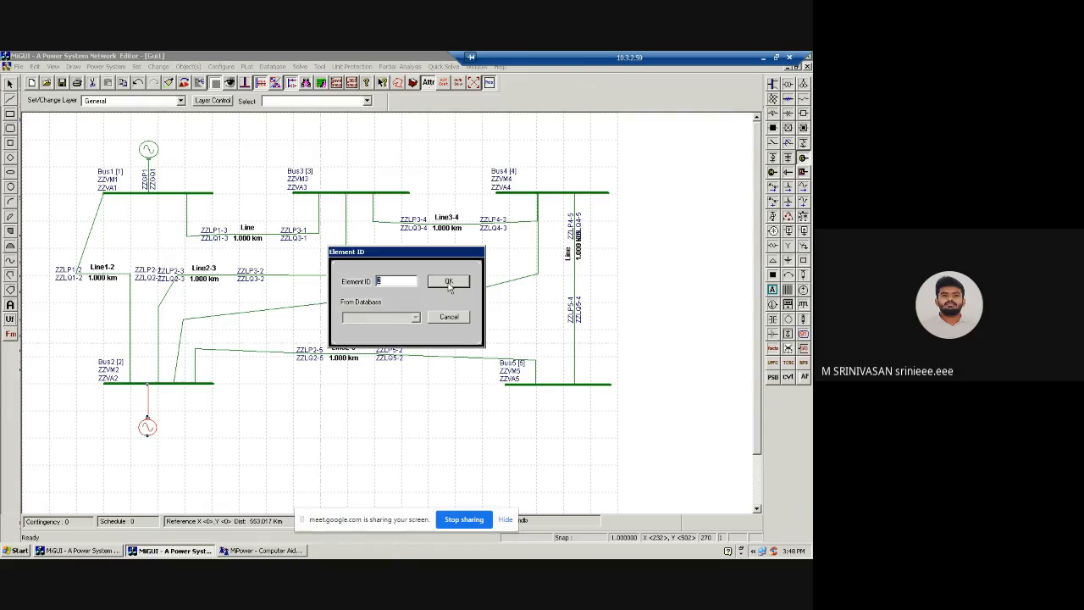
left_click(449, 285)
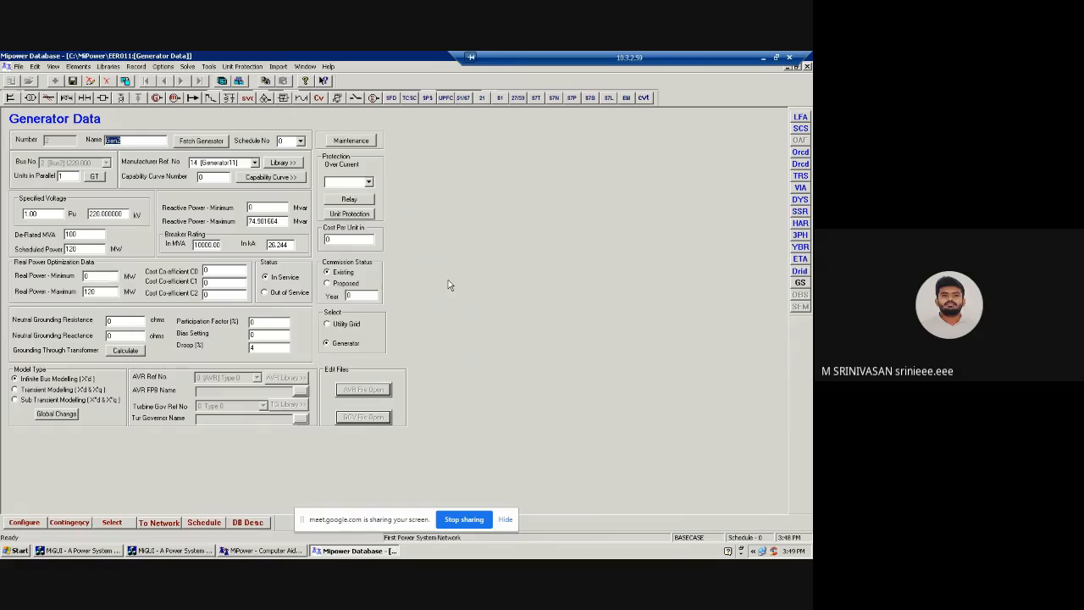
- Select manufacturer reference 2 [Thermal55MW] for Gen2 and inspect its generator library record
left_click(255, 163)
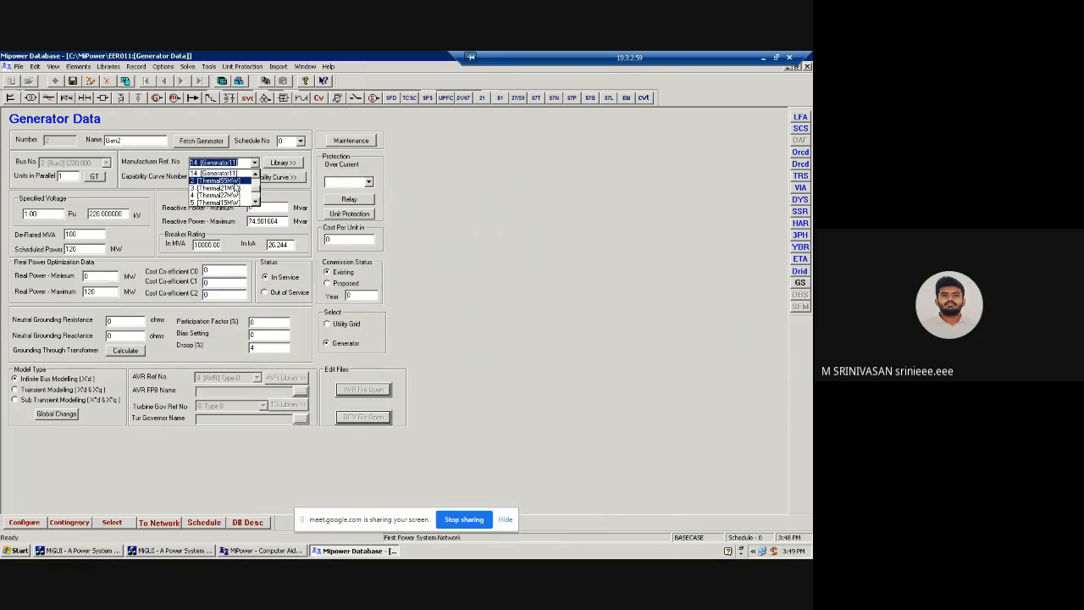
left_click(229, 181)
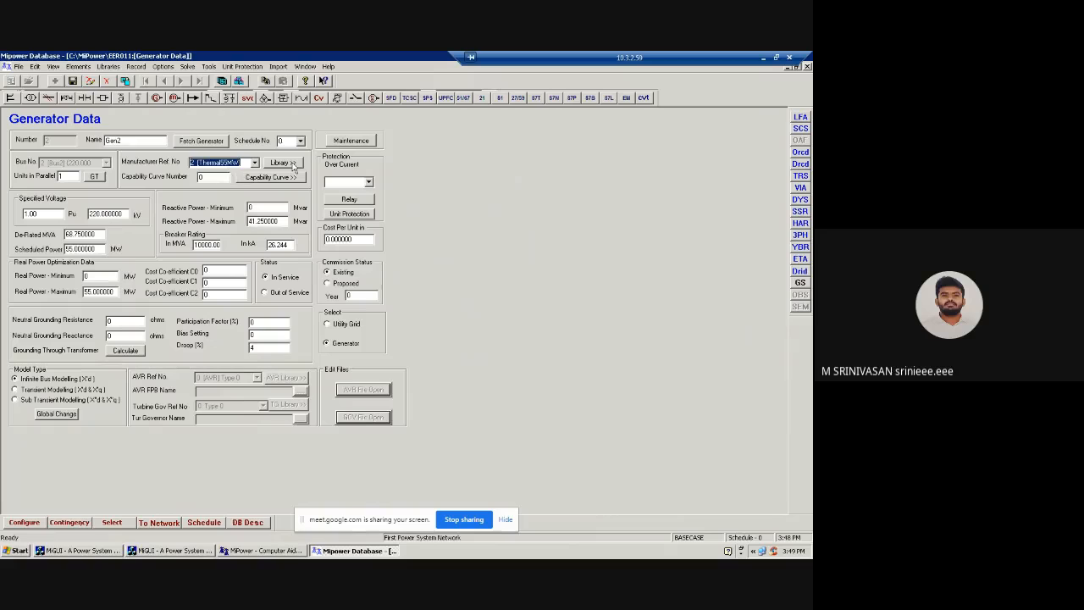
left_click(292, 163)
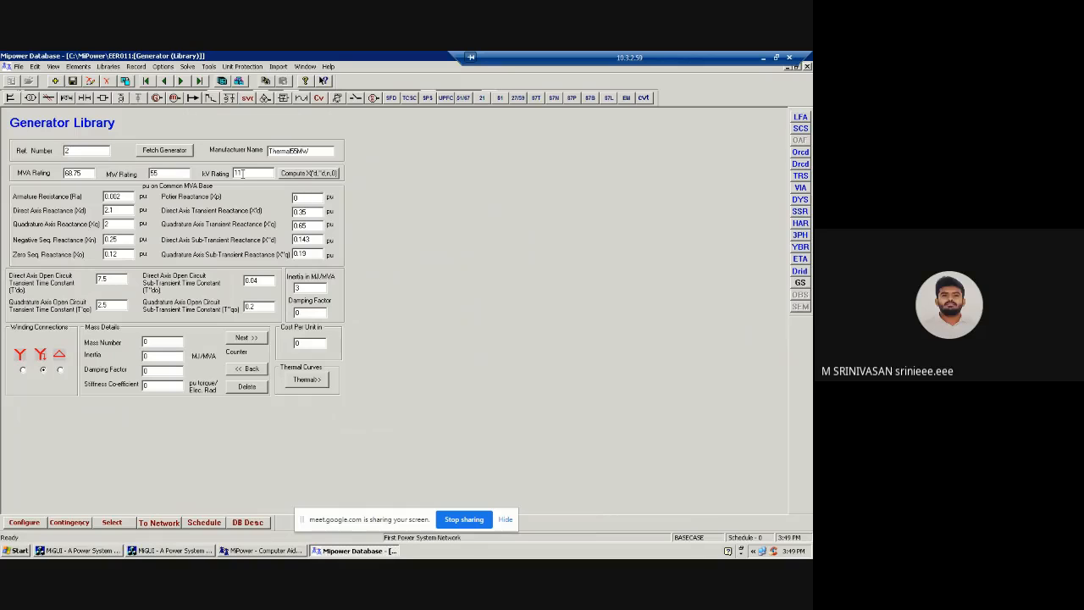
left_click(807, 68)
- Assign manufacturer reference 14 [Generator11] to Gen2
left_click(254, 162)
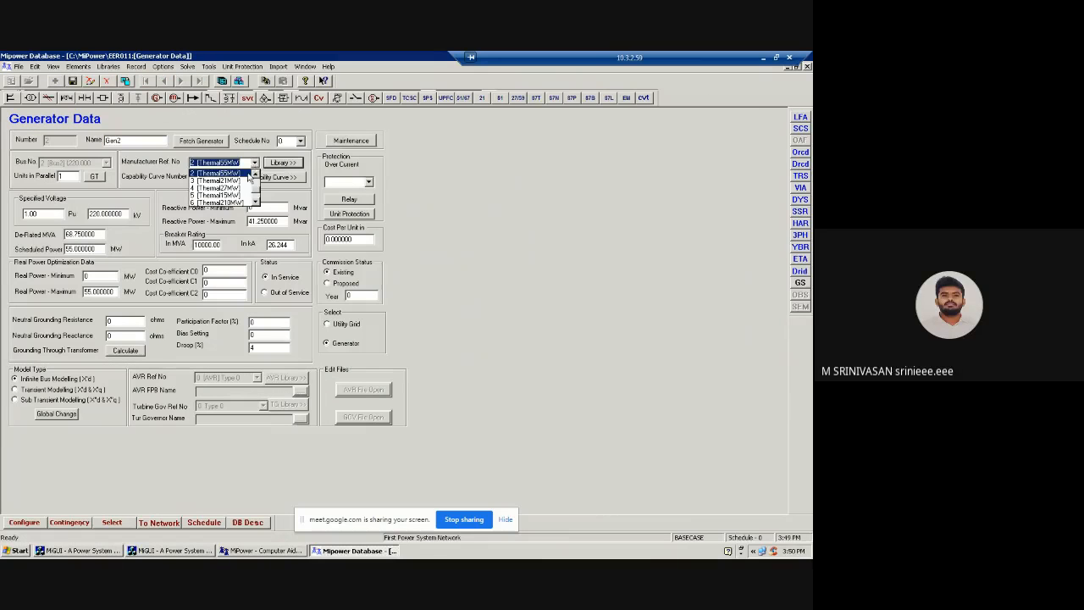
left_click(256, 202)
left_click(256, 202)
left_click(256, 201)
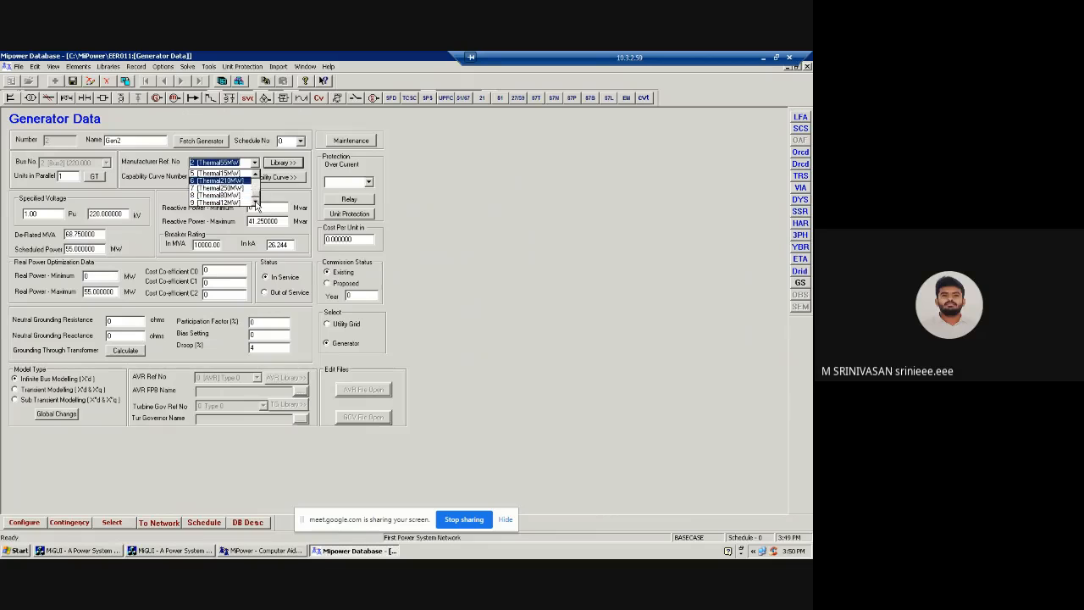
scroll(250, 182, "down", 3)
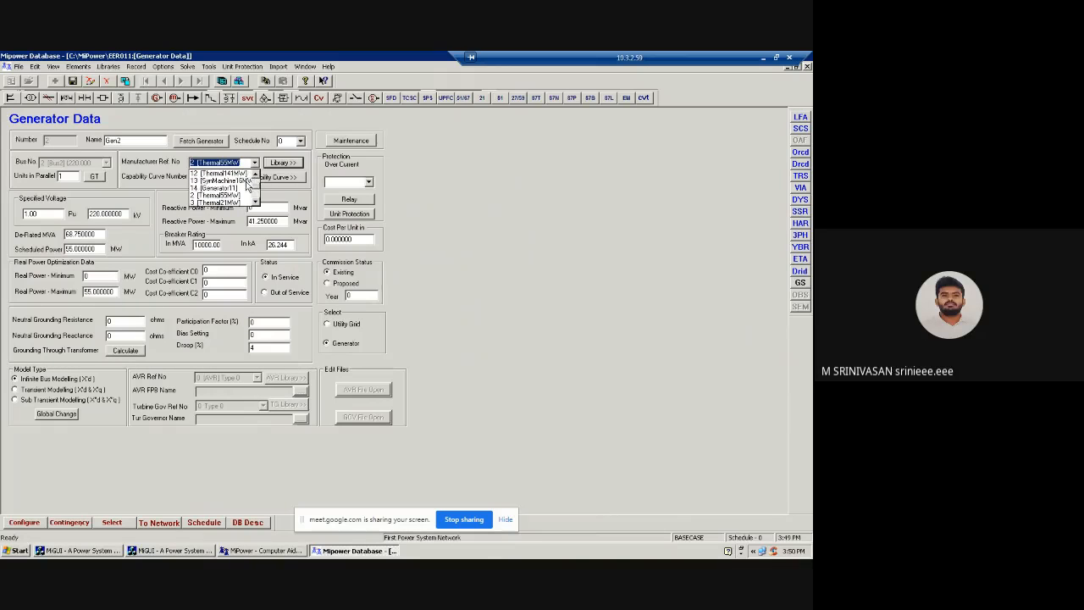
left_click(228, 188)
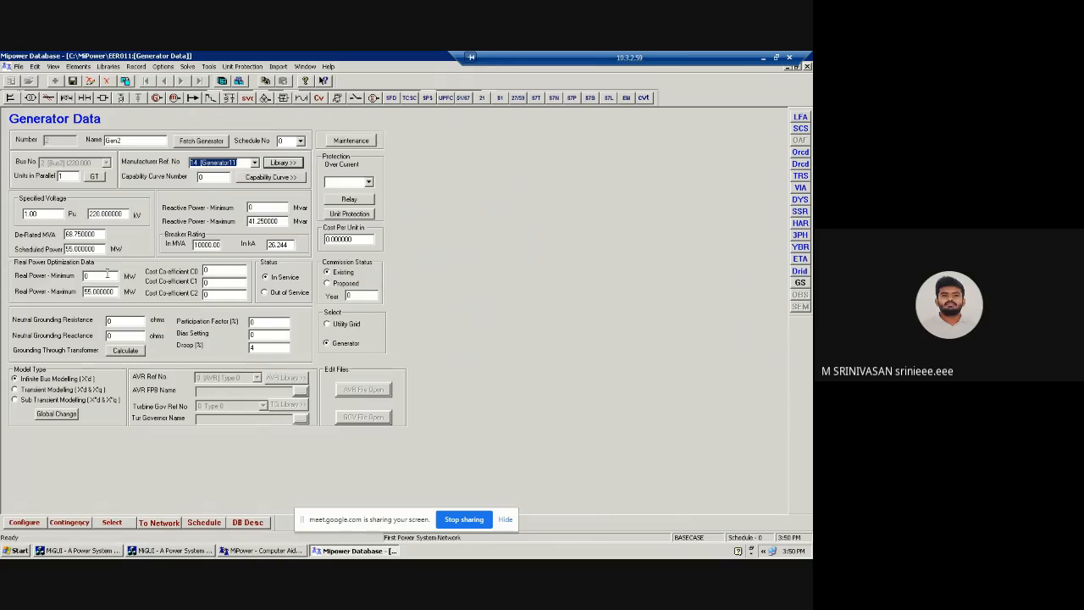
- Check the generation and load values for Bus 2 in Table 1.2 in Windows Photo Viewer, and return to Gen2's data
key("alt+Tab")
key("alt+Tab")
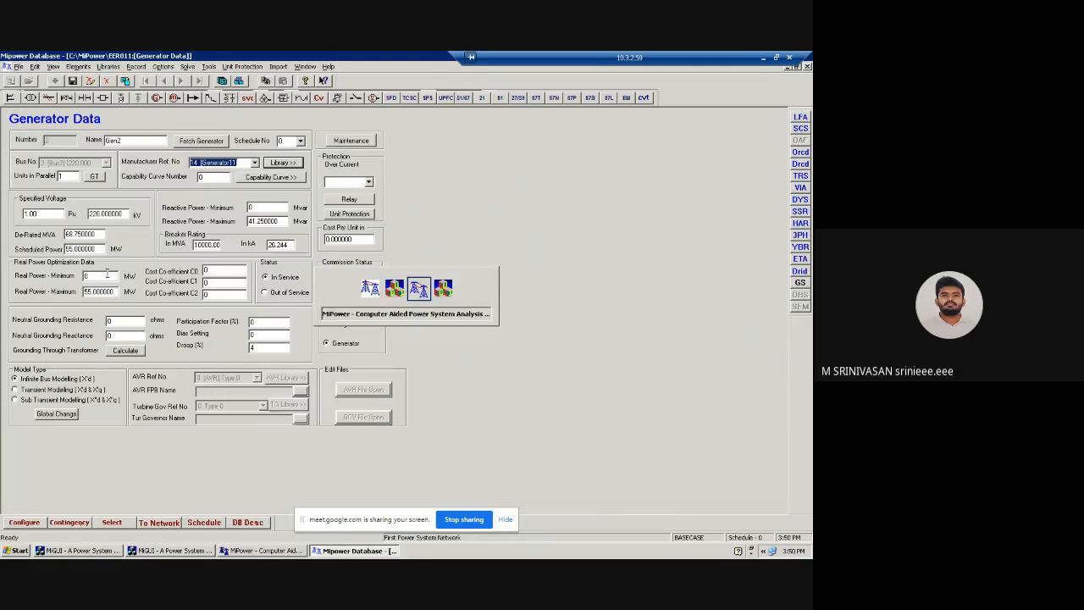
key("alt+Tab")
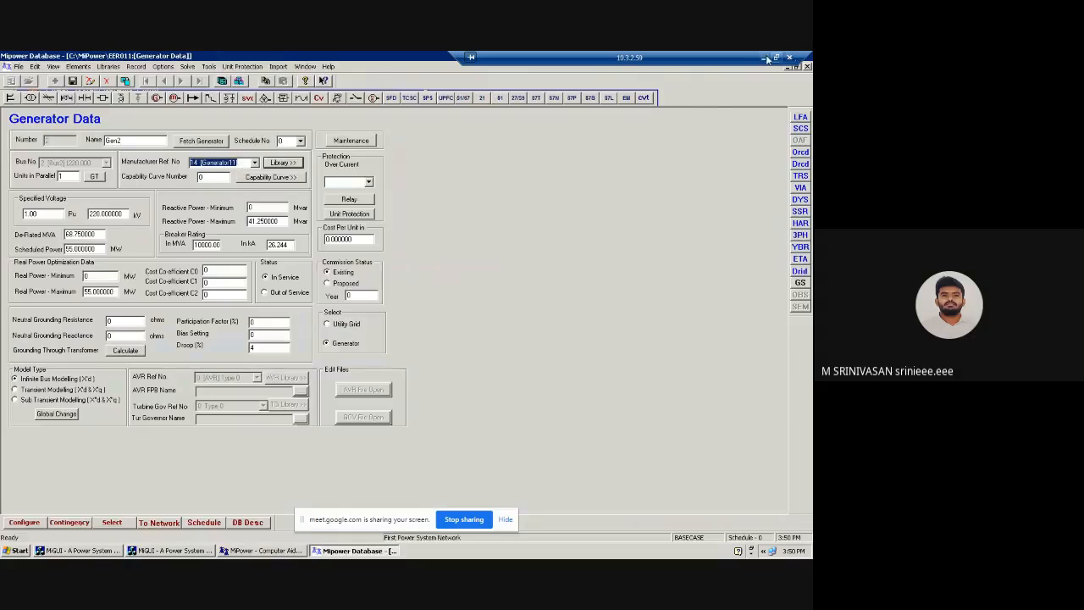
left_click(763, 57)
left_click(294, 548)
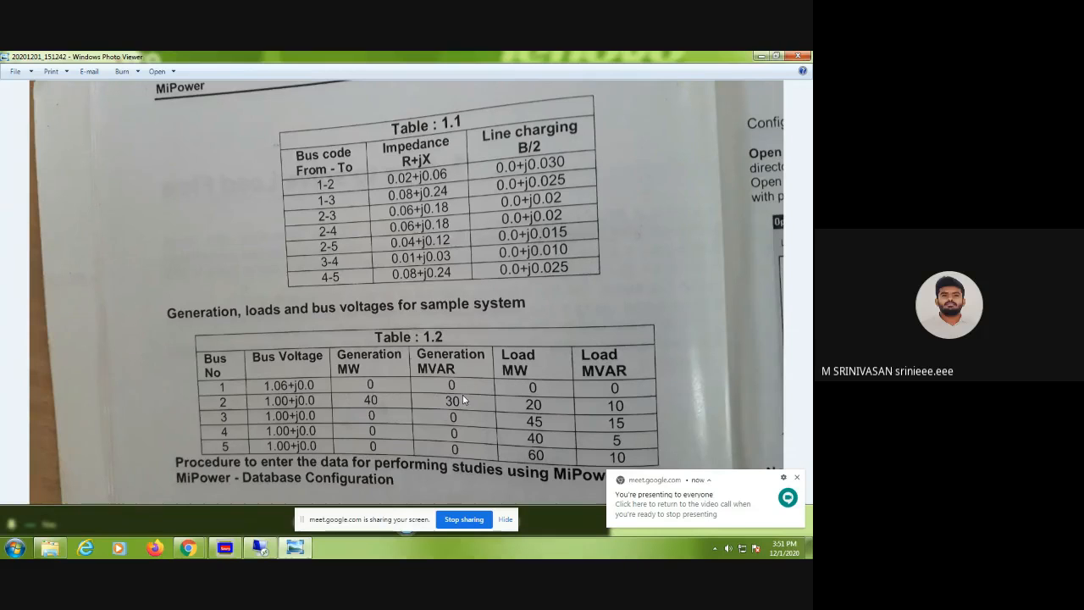
left_click(262, 548)
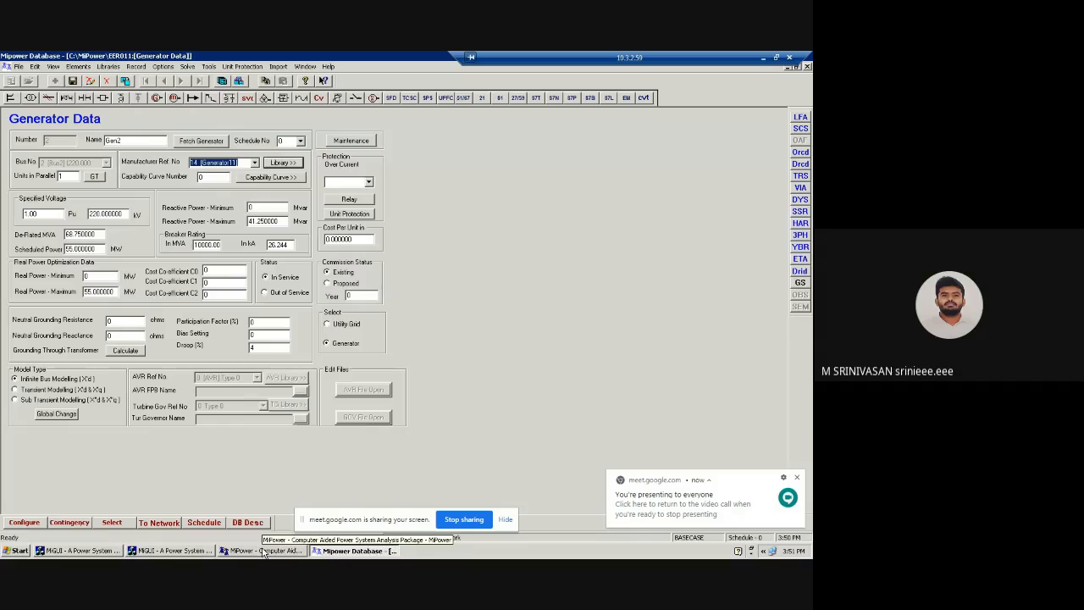
- Set Gen2's minimum and maximum reactive power to 30 Mvar each
left_click(270, 206)
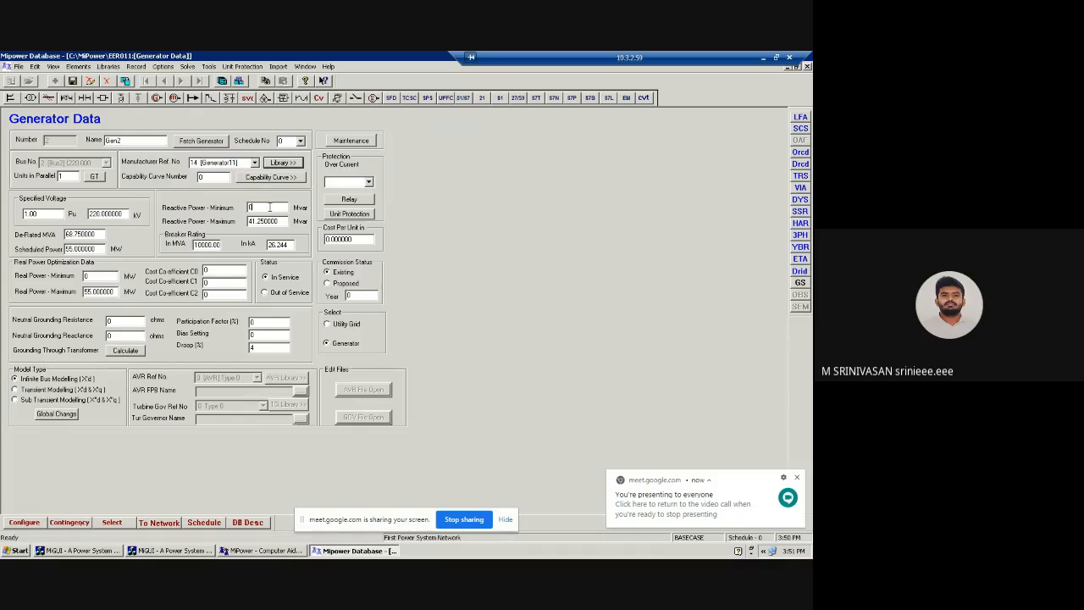
key("BackSpace")
type("30")
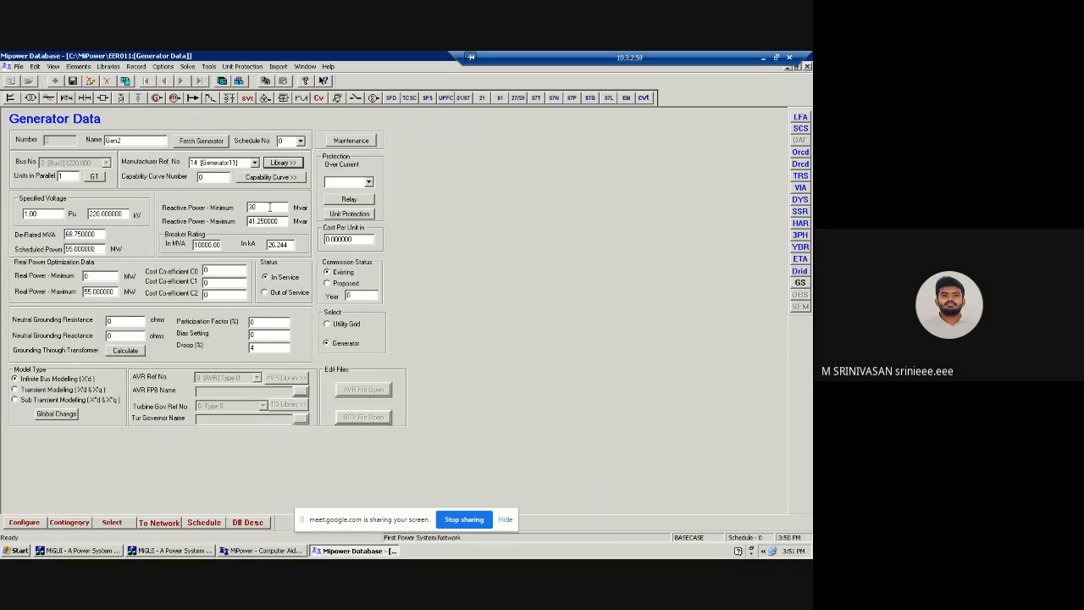
key("Tab")
type("0")
key("BackSpace")
type("30")
- Set Gen2's de-rated MVA to 100, save the generator data, and return to the network diagram
left_click_drag(97, 234, 56, 236)
type("100")
left_click(74, 82)
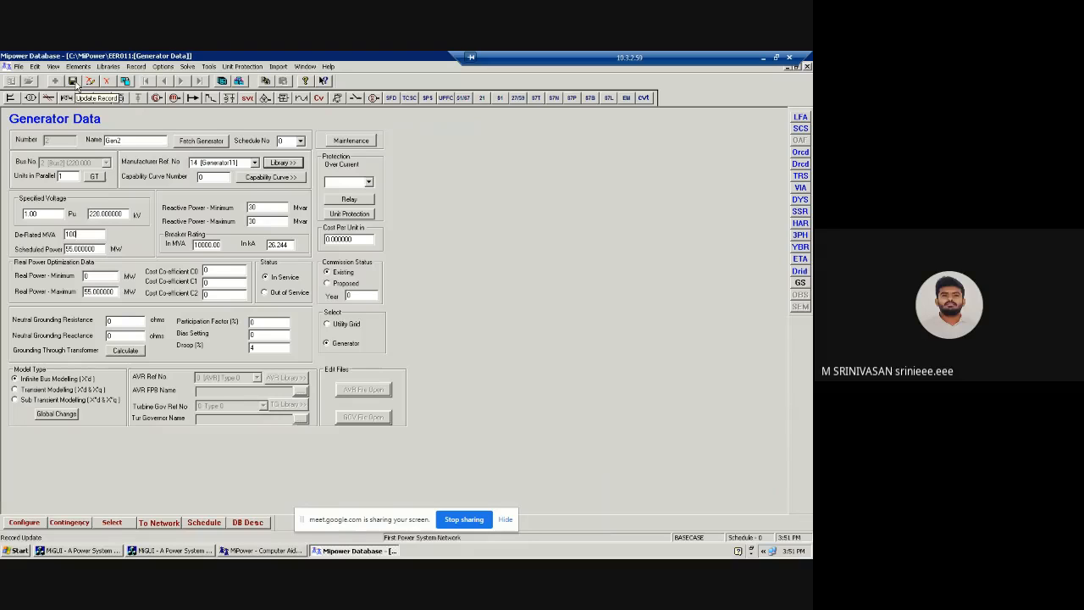
left_click(76, 85)
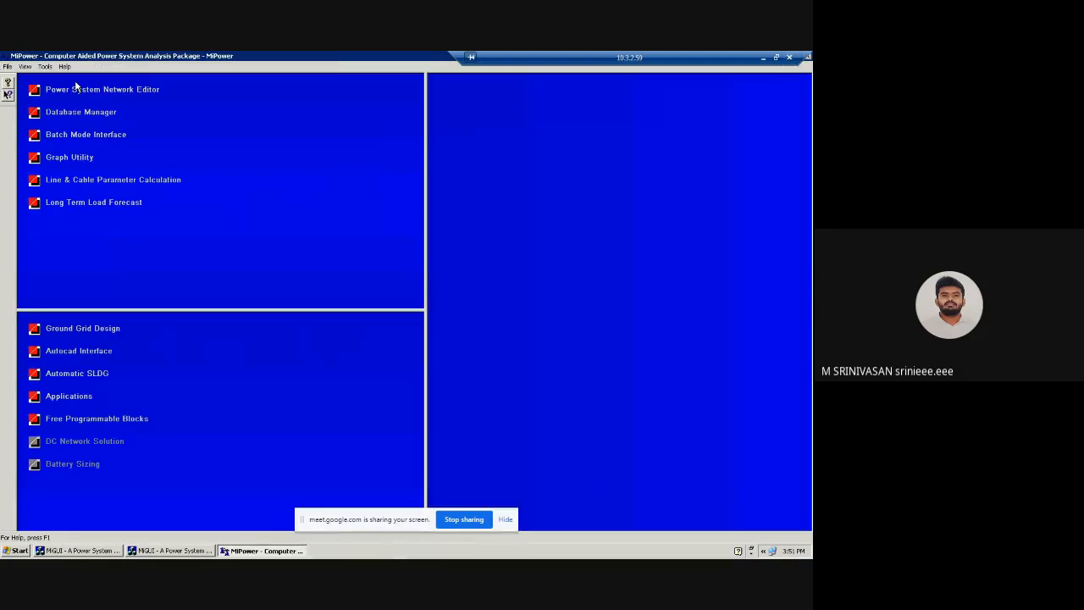
left_click(187, 551)
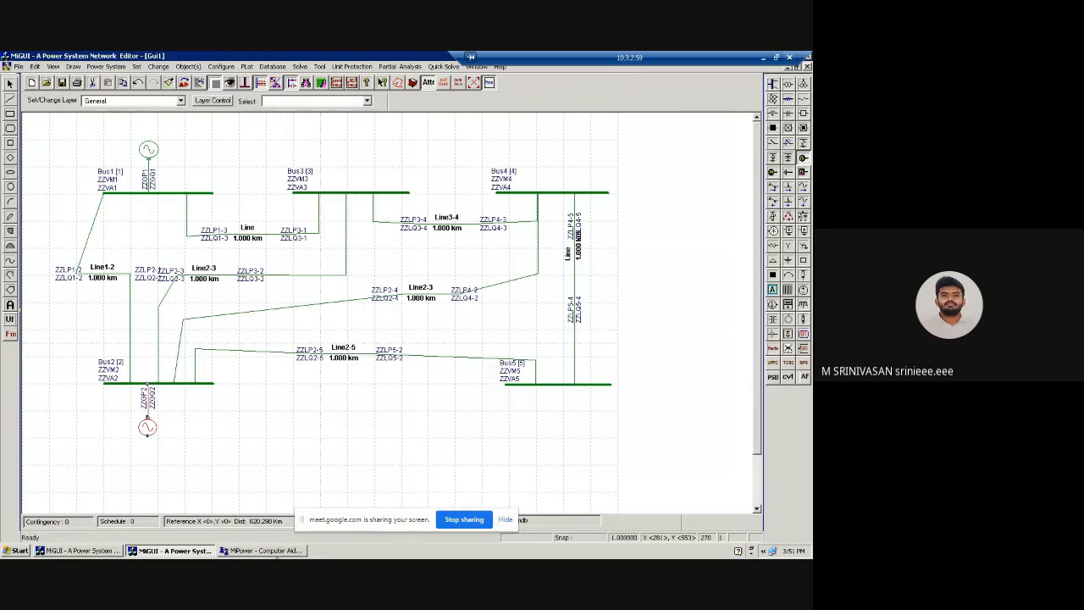
left_click(278, 556)
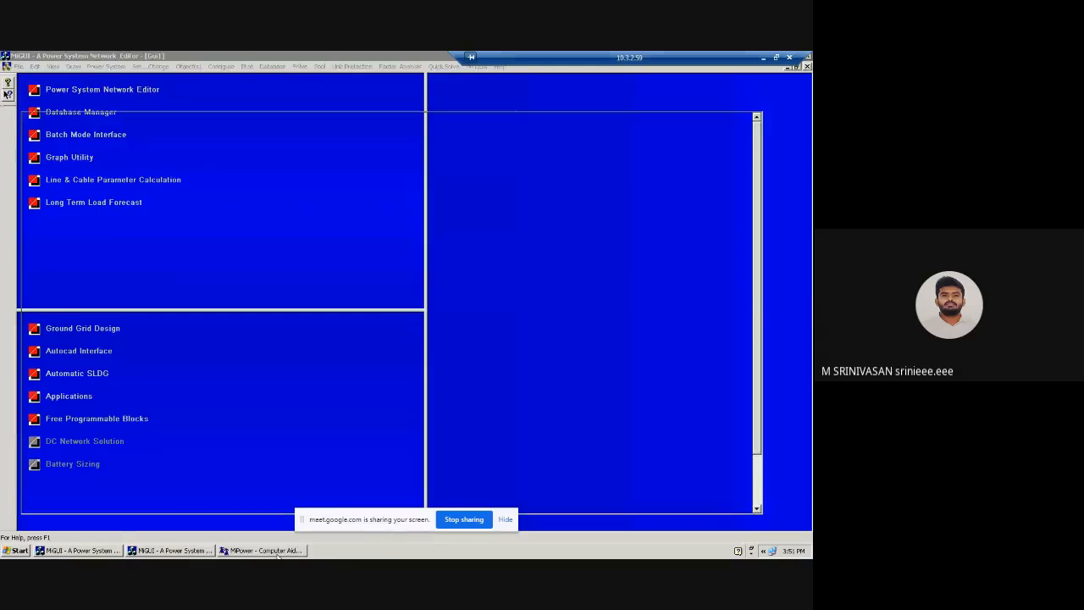
left_click(172, 552)
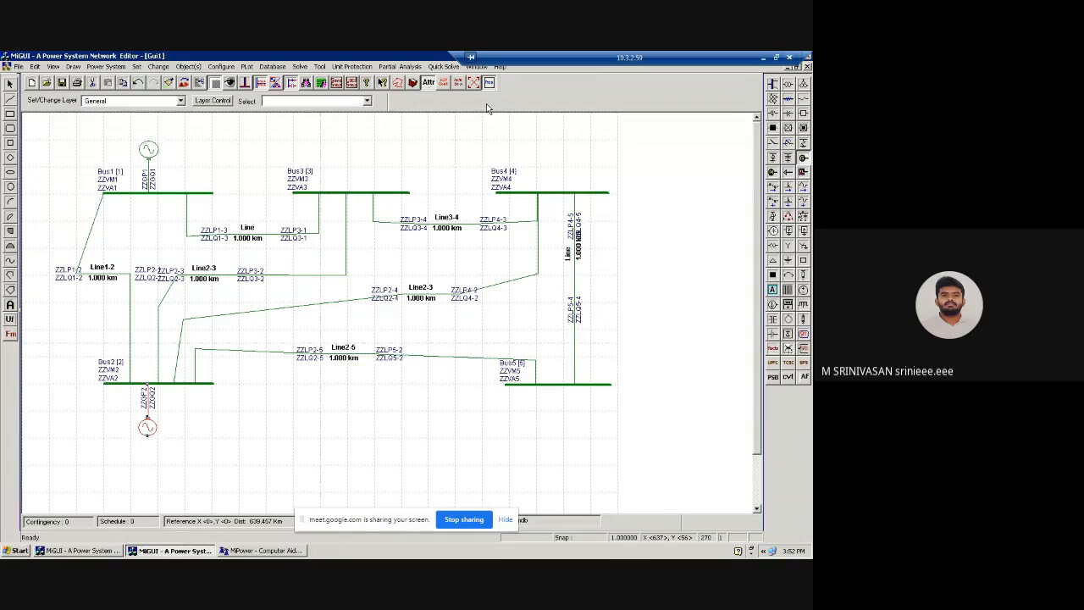
- Place a load on Bus3 and save it with a real power of 45 MW and a reactive power of 15 MVAR
left_click(789, 175)
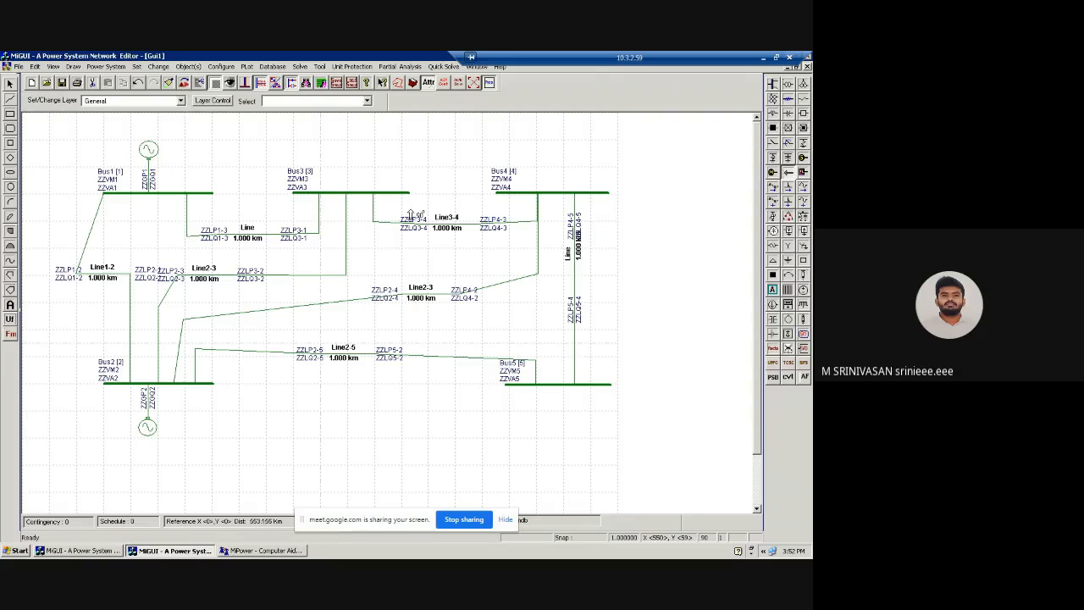
left_click(355, 188)
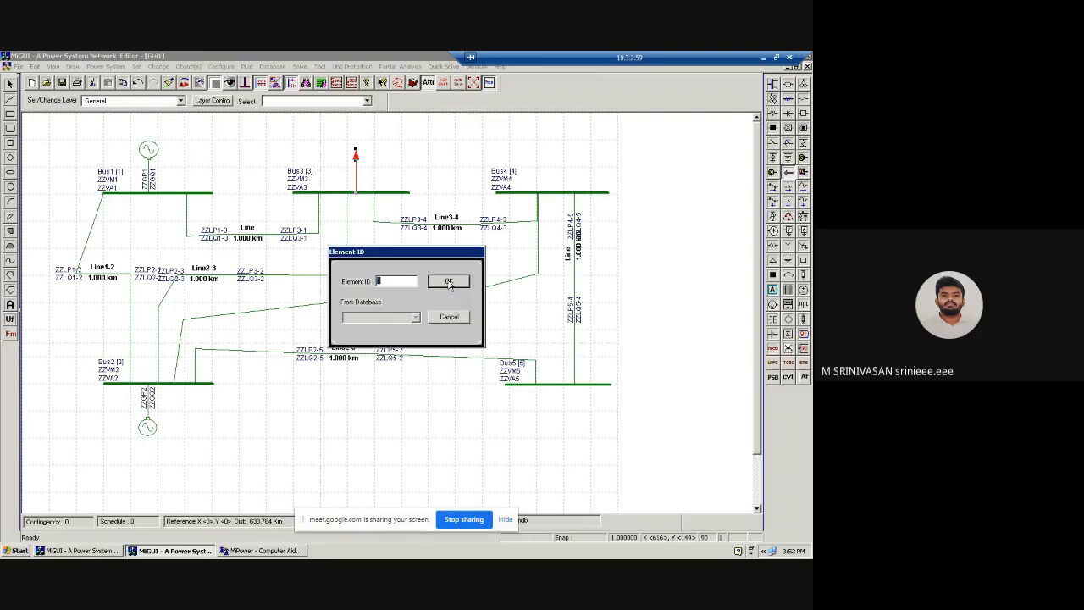
left_click(449, 283)
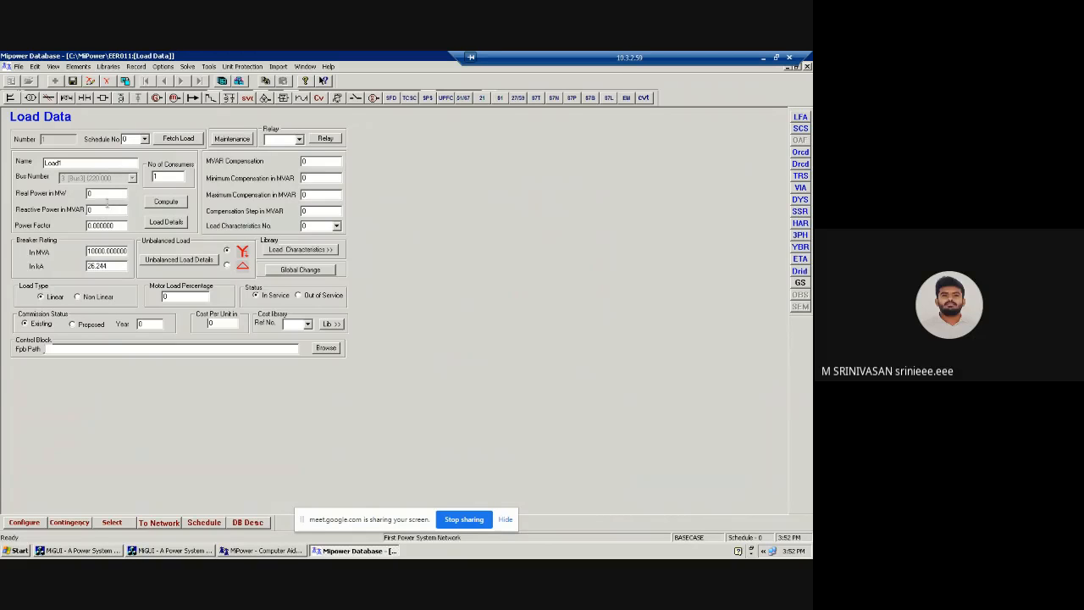
left_click_drag(111, 194, 68, 194)
left_click(95, 208)
type("15")
left_click(72, 82)
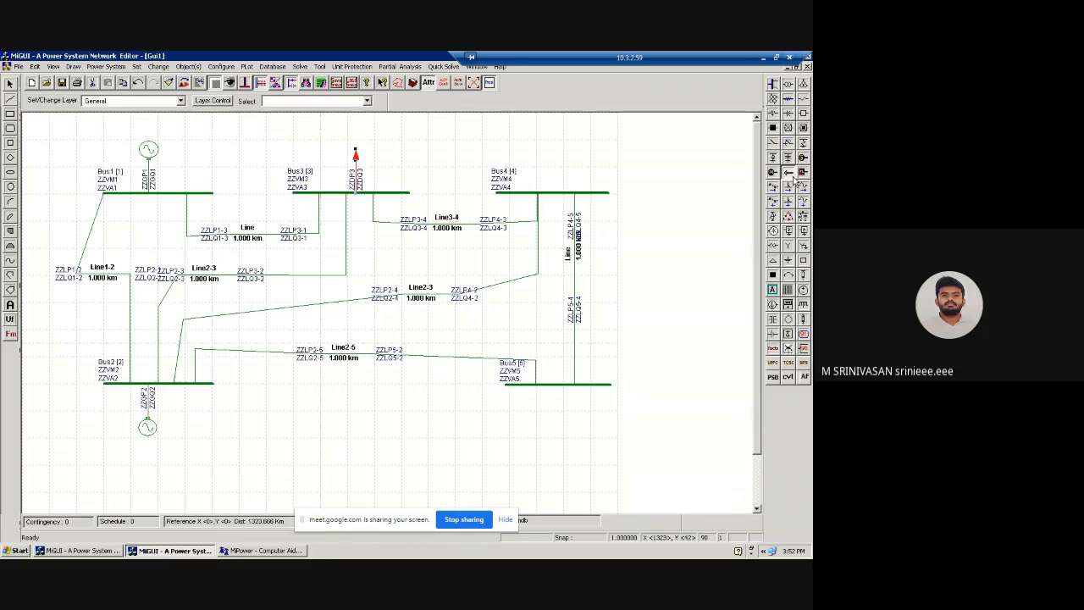
- Place a load on Bus4 and save it with a real power of 40 MW and a reactive power of 5 MVAR
left_click(792, 176)
left_click(576, 194)
left_click(555, 193)
left_click(452, 280)
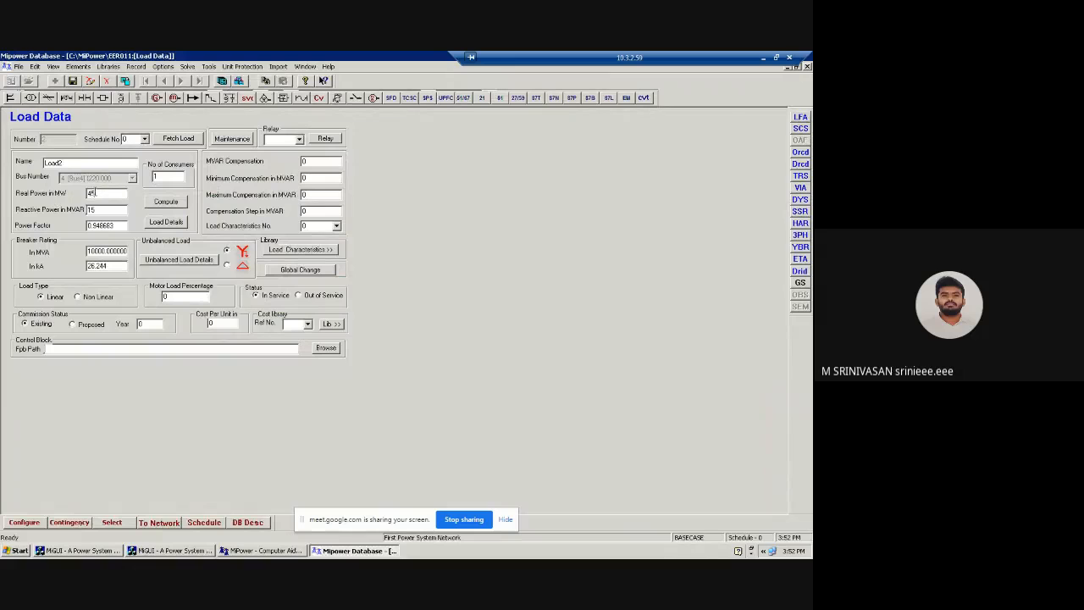
left_click_drag(103, 193, 80, 194)
key("BackSpace")
left_click_drag(104, 210, 77, 213)
type("5")
left_click(74, 81)
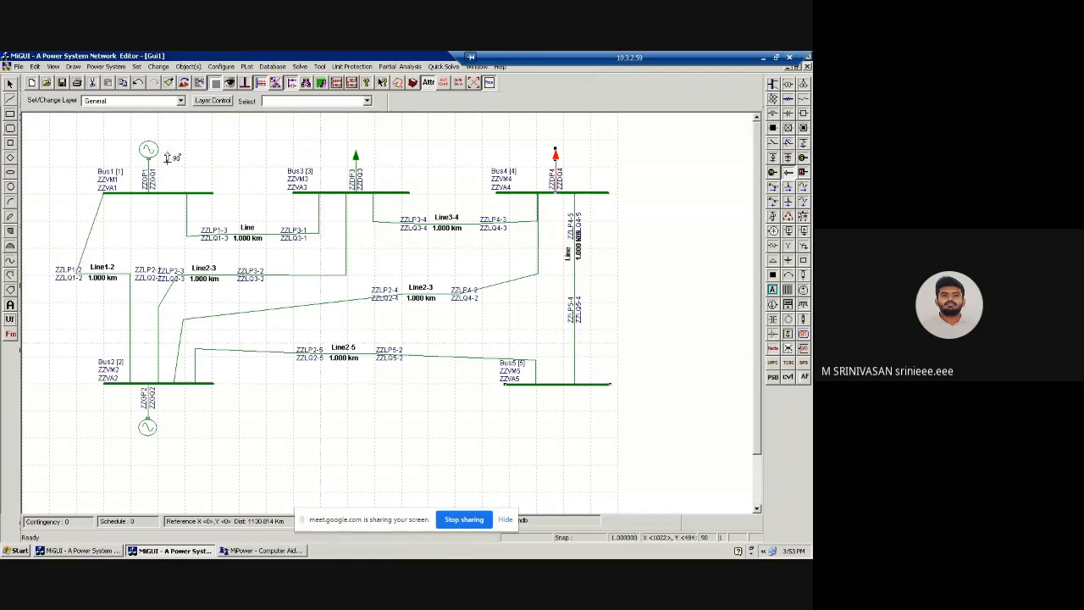
- Rotate the Bus4 load to point downward and place another load at 270° on Bus5, accepting its element ID
left_click(183, 84)
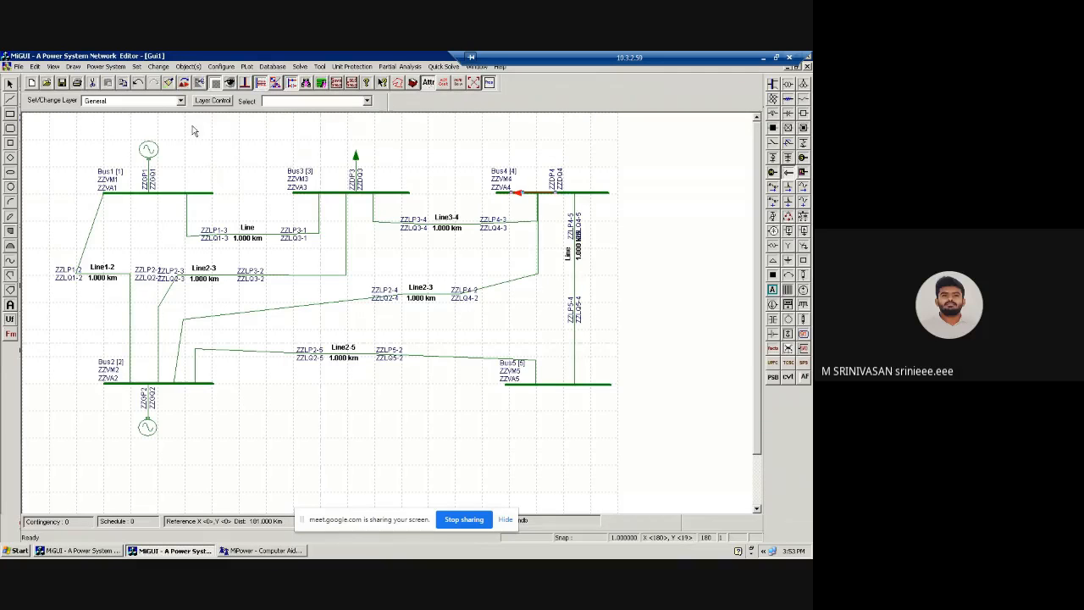
left_click(184, 84)
left_click(552, 390)
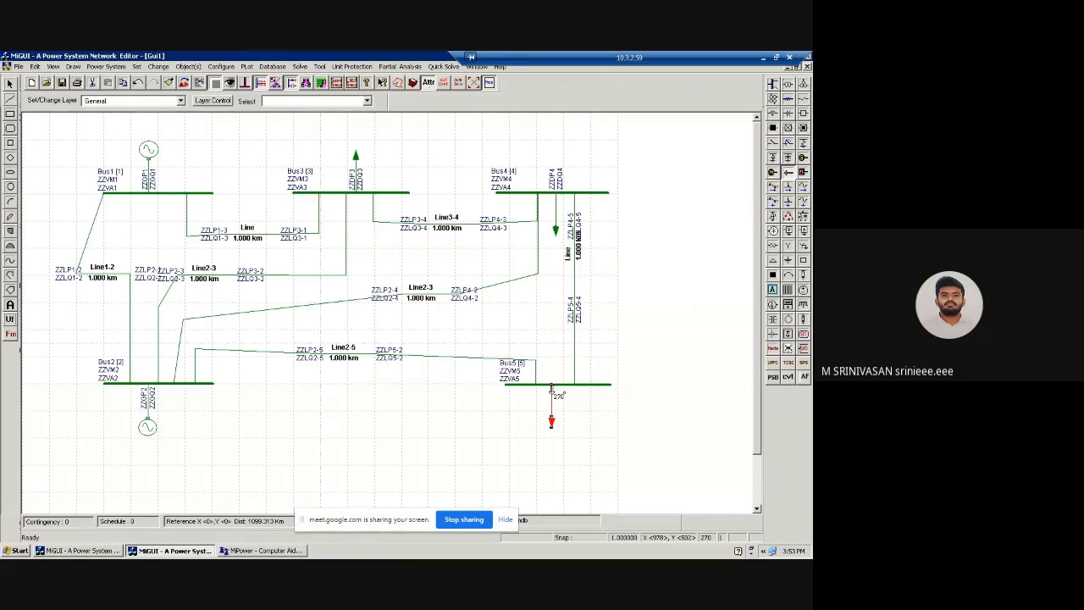
left_click(447, 283)
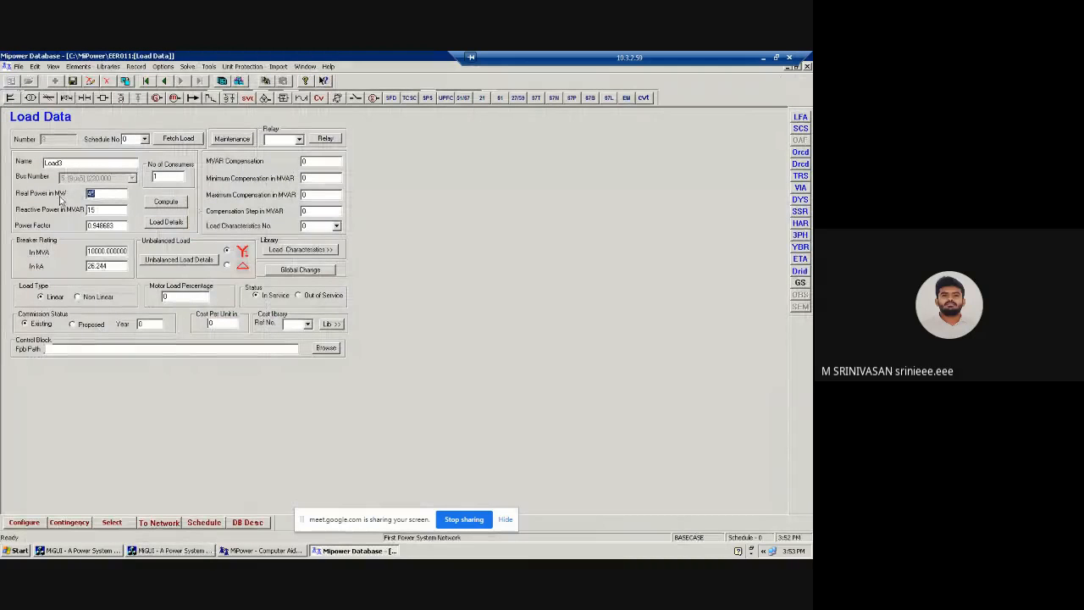
- Set the Bus5 load's real power to 60 MW and reactive power to 10 MVAR, and save the load data
type("60")
key("Tab")
type("10")
left_click(73, 81)
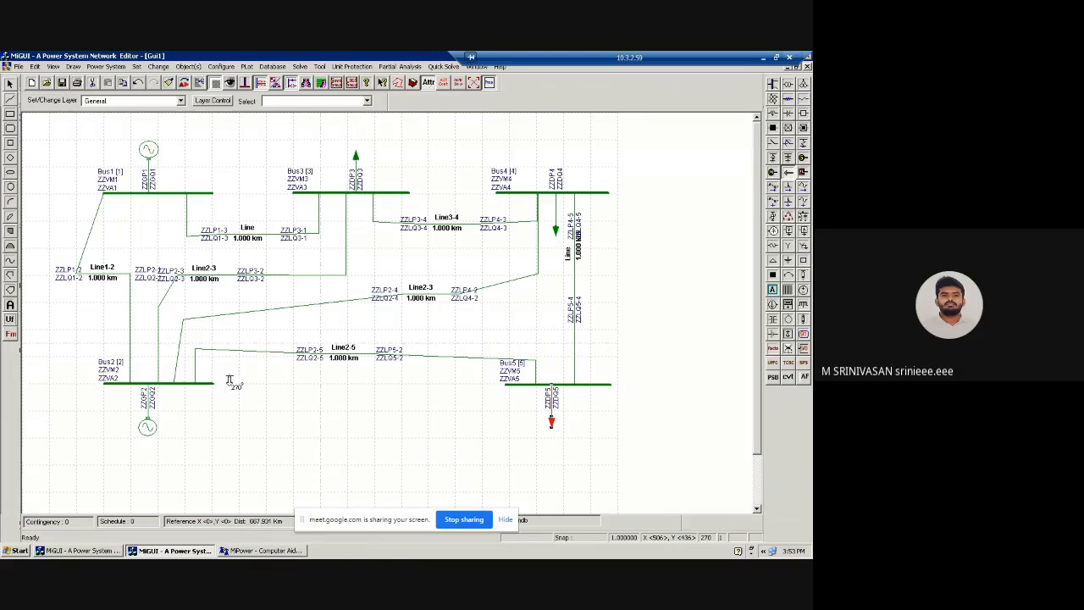
- Place a load below Bus2 and save it with a real power of 20 MW and a reactive power of 10 MVAR
left_click(187, 389)
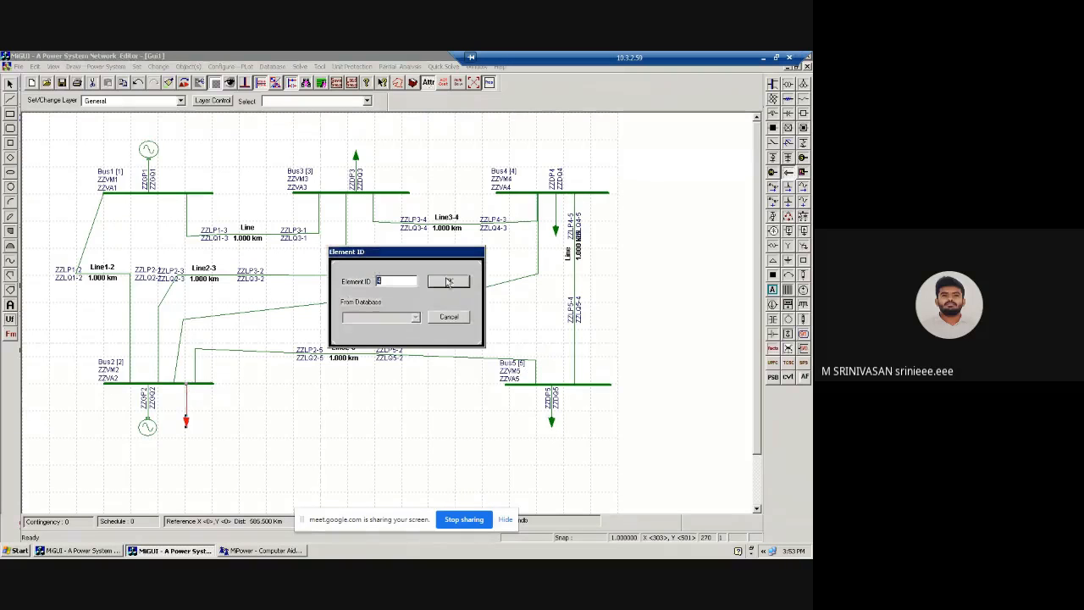
left_click(449, 281)
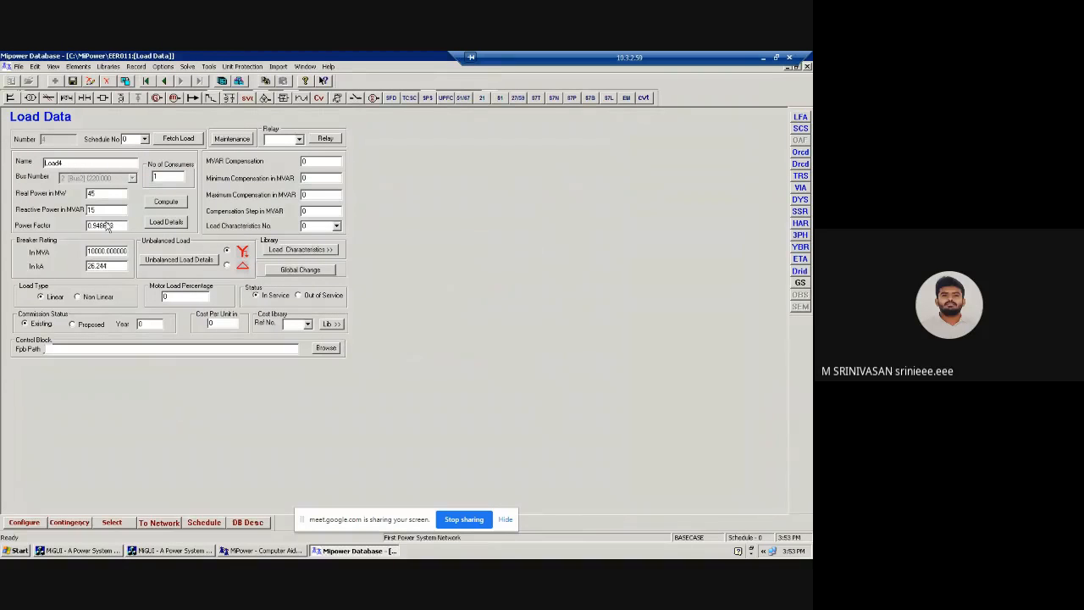
double_click(90, 194)
type("20")
left_click(97, 209)
type("0")
left_click(74, 81)
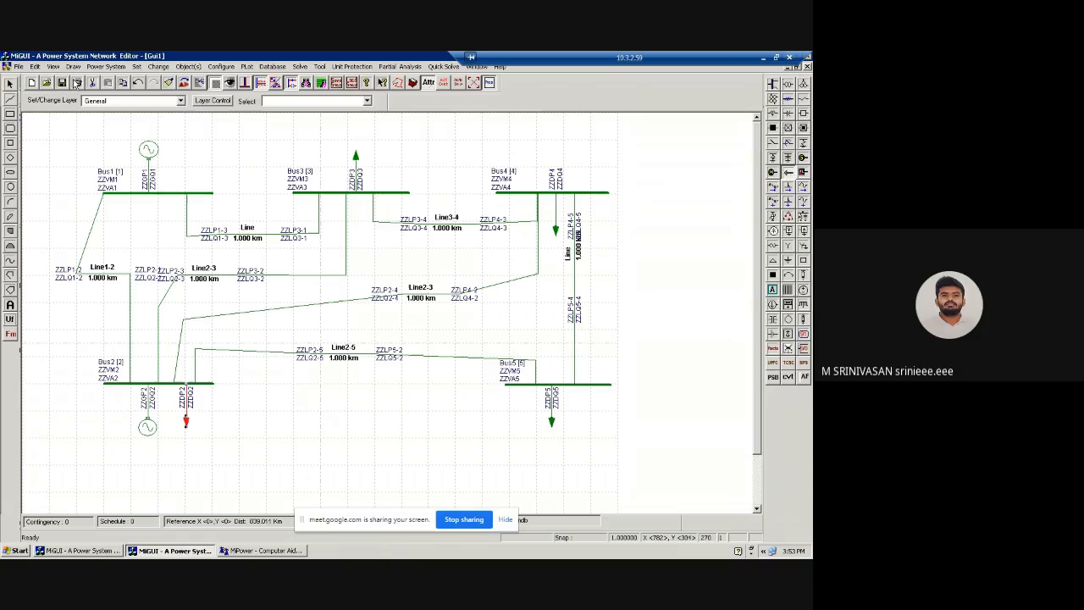
- Review the problem statement photos for the load flow methods, acceleration factor and tolerances, and return to the MiPower network editor
left_click(763, 57)
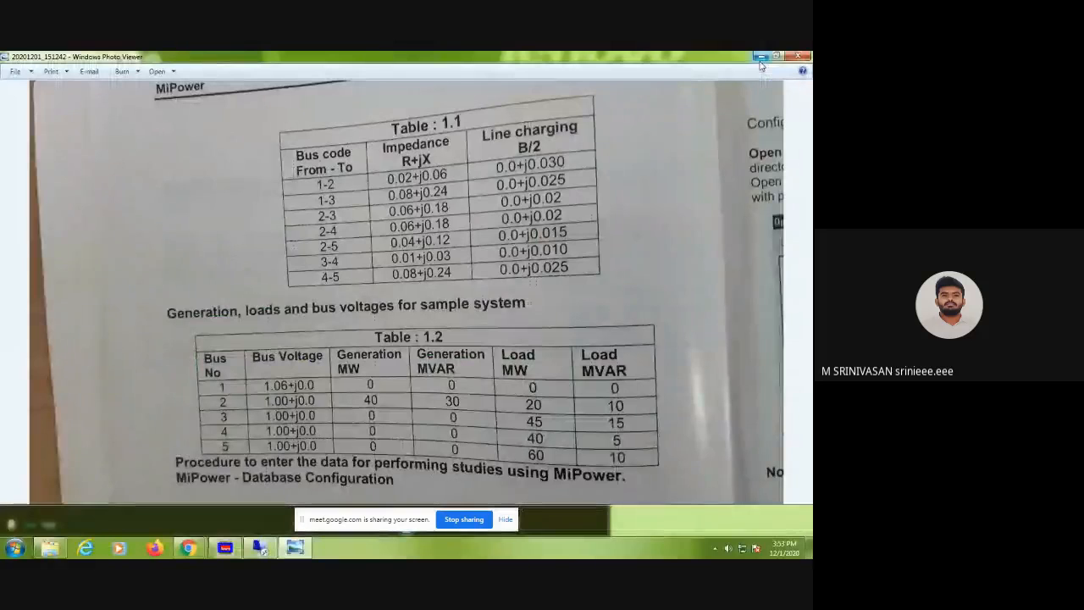
key("Right")
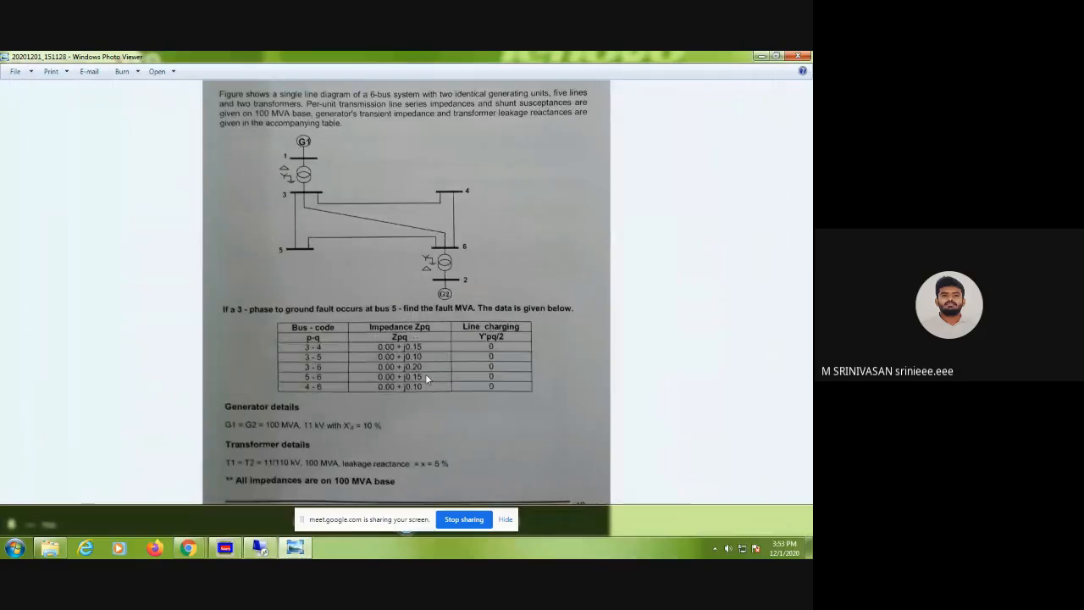
key("Left")
key("Left")
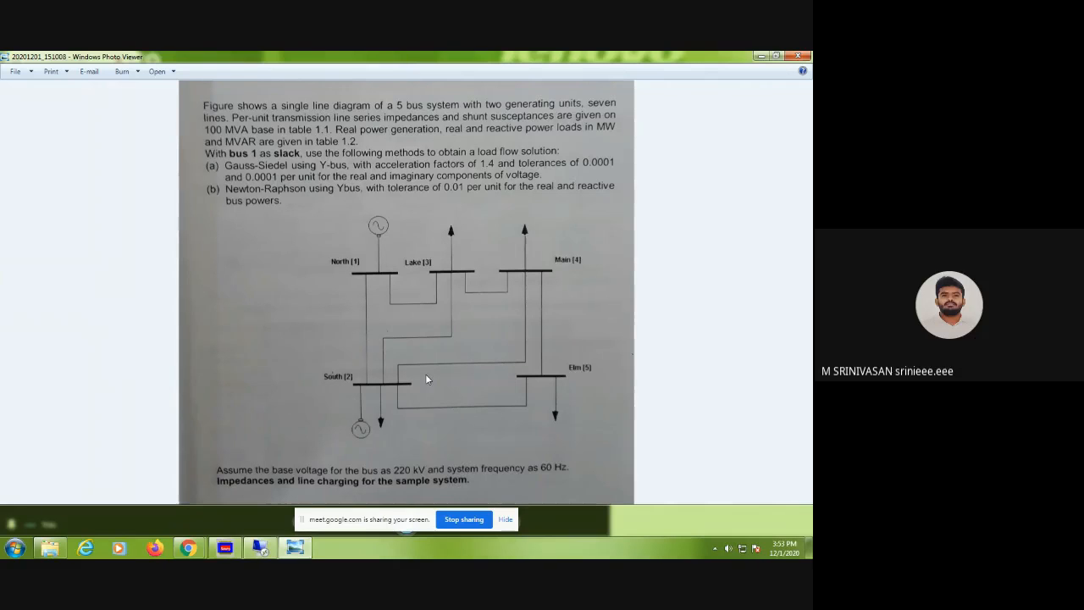
left_click(272, 550)
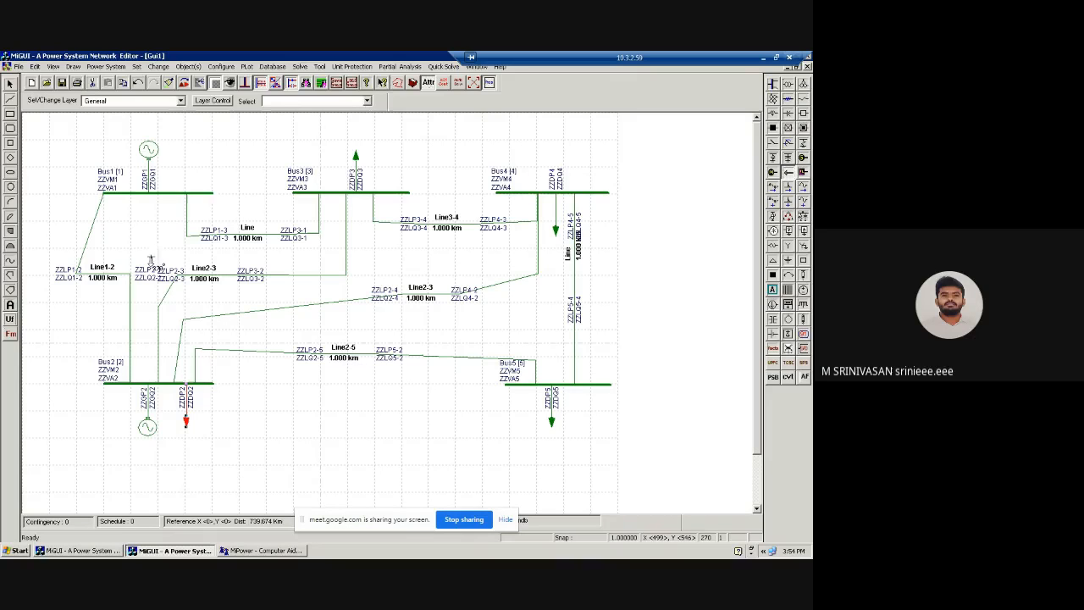
- Open the load flow study settings for case 1 and choose the Gauss-Siedel method with an acceleration factor of 1.4
left_click(305, 68)
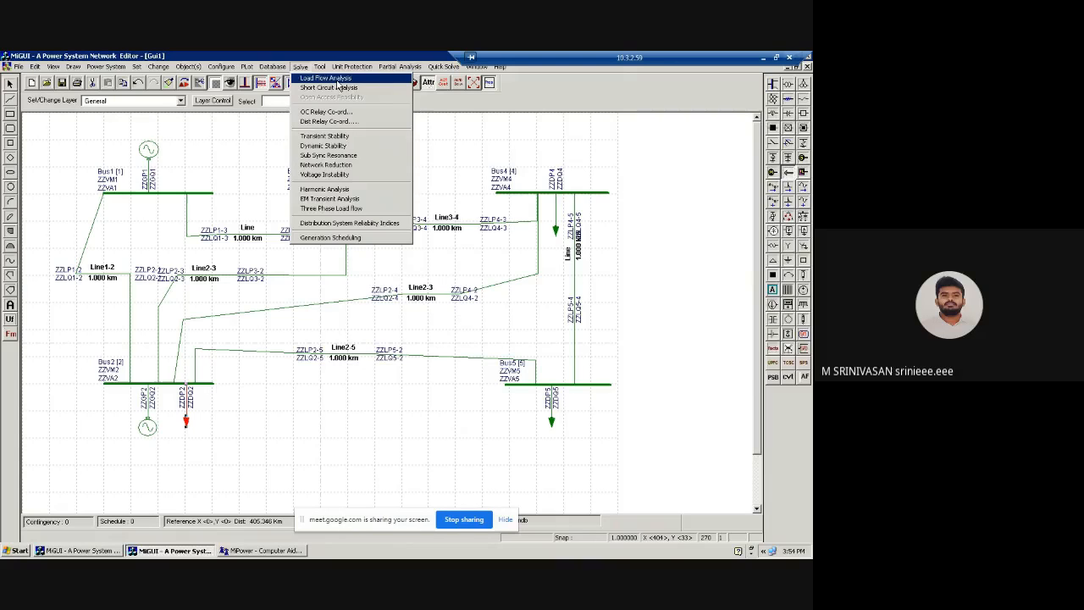
left_click(337, 80)
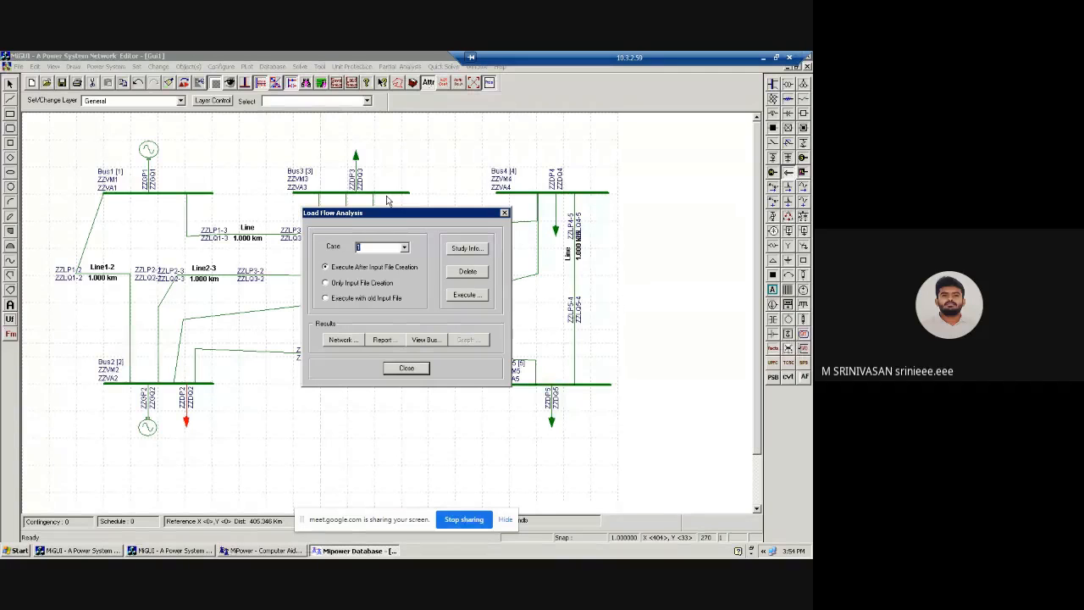
left_click(471, 248)
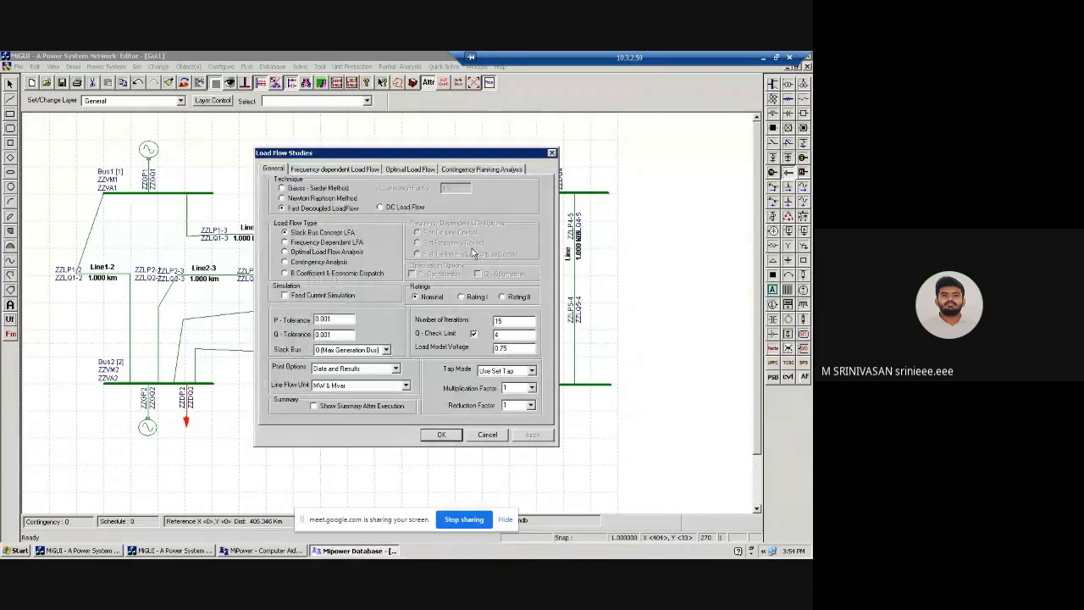
left_click(282, 188)
left_click(282, 198)
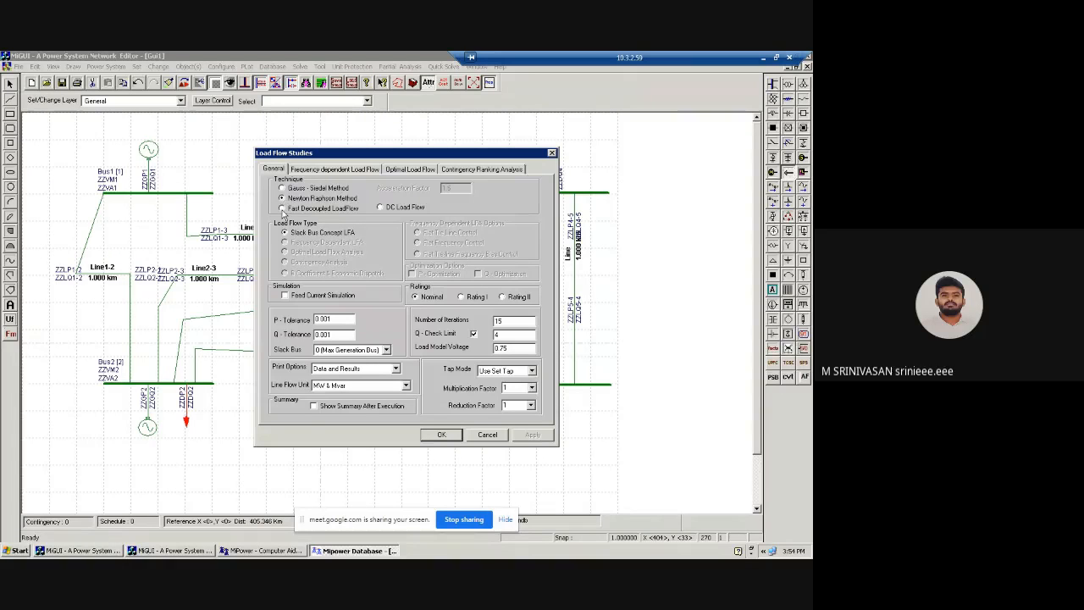
left_click(282, 208)
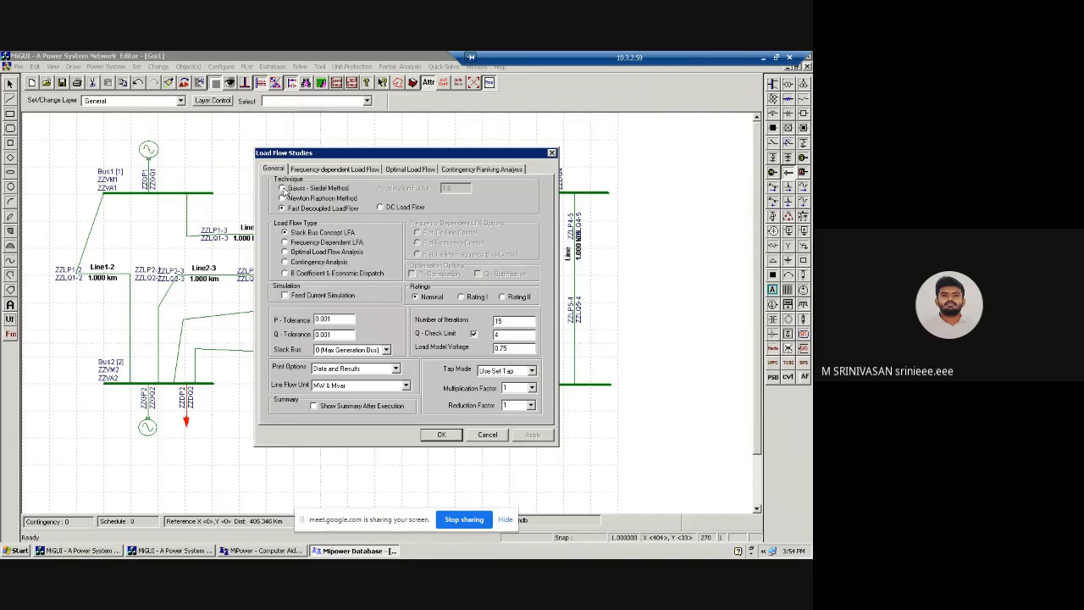
left_click(282, 188)
left_click(456, 187)
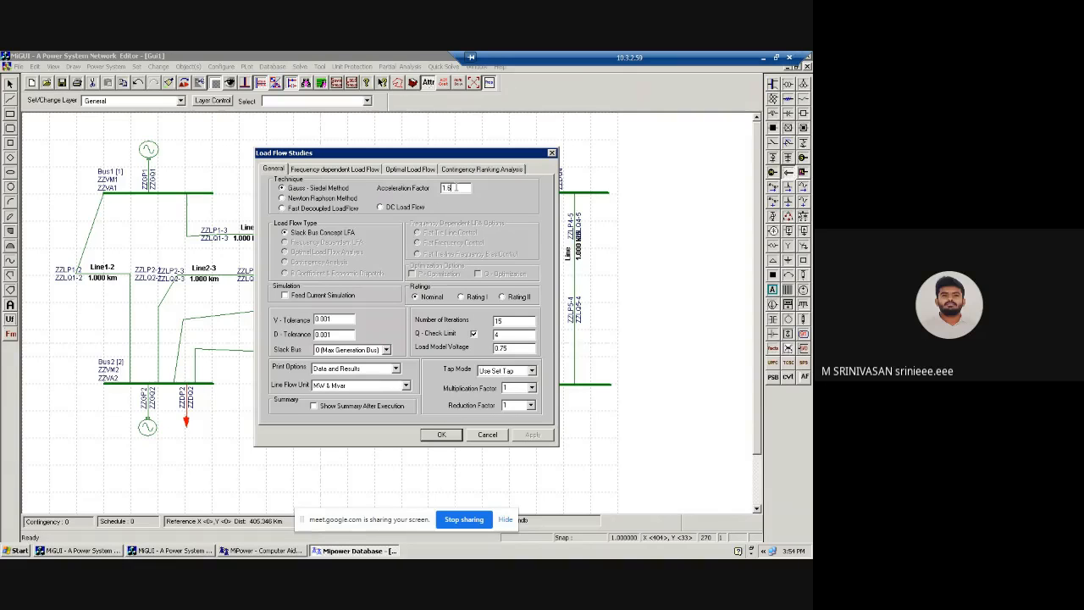
key("BackSpace")
key("BackSpace")
- Set both the V-tolerance and the D-tolerance to 0.0001, keeping 15 iterations
left_click(329, 320)
type("0")
left_click(329, 334)
type("0")
left_click_drag(508, 320, 489, 327)
left_click(513, 323)
- Check the frequency dependent, optimal load flow and contingency ranking settings, and accept the load flow study settings
left_click(332, 174)
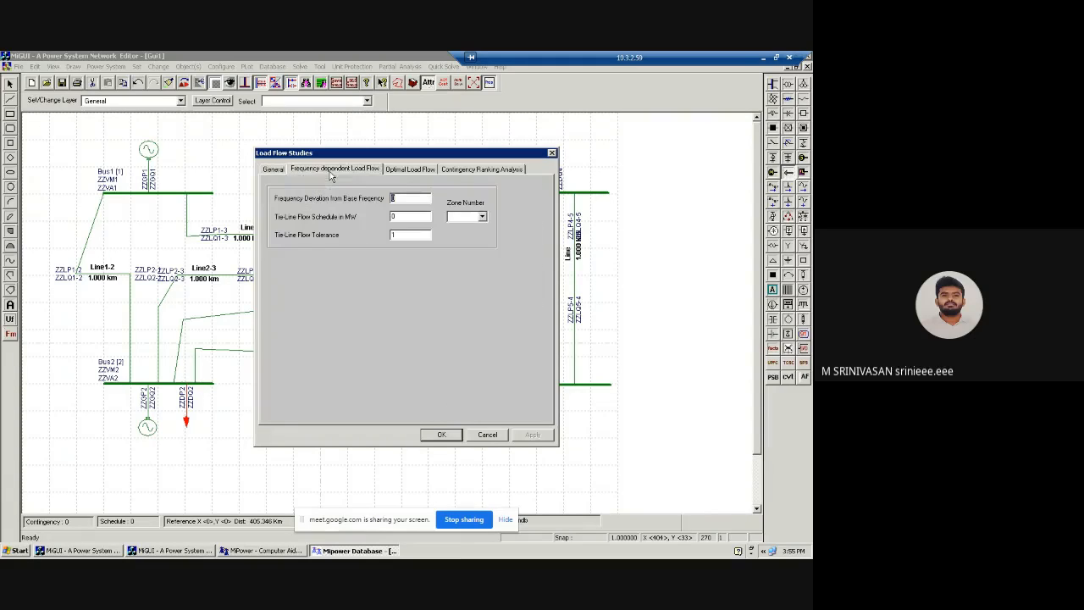
left_click(410, 170)
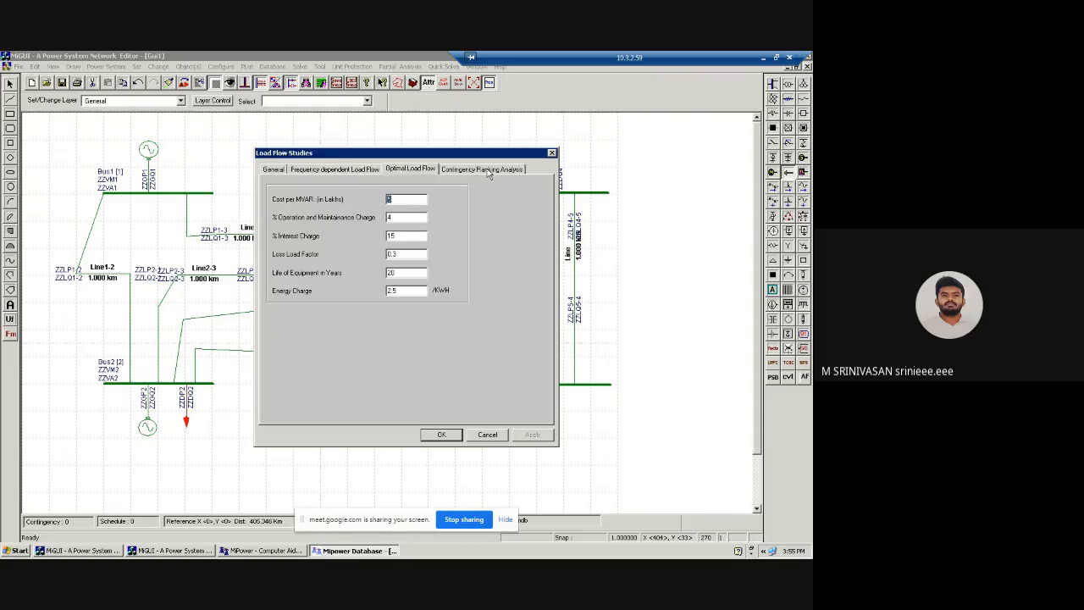
left_click(489, 170)
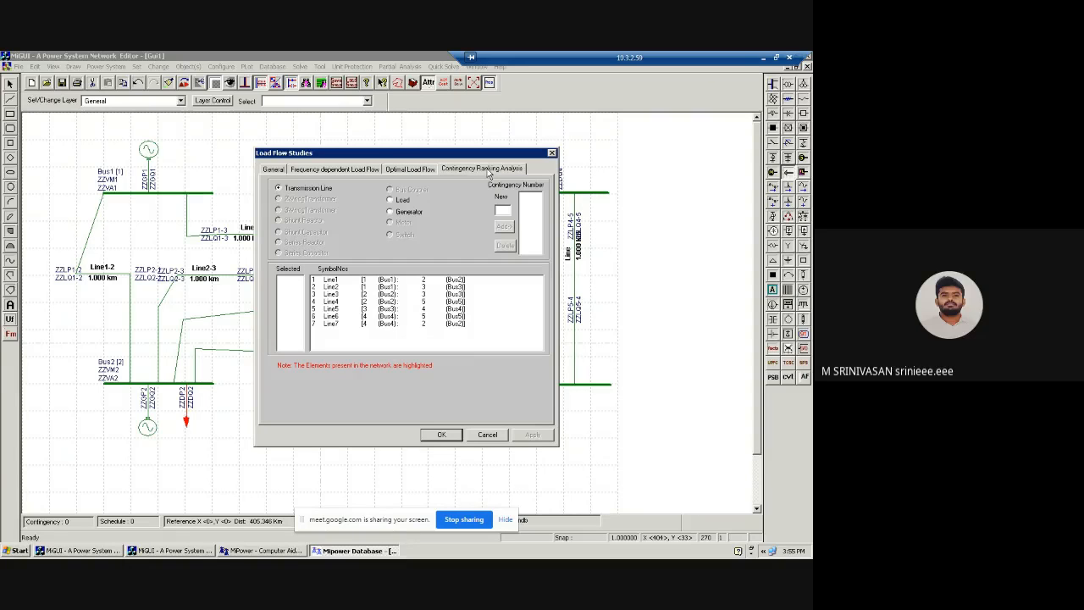
left_click(286, 173)
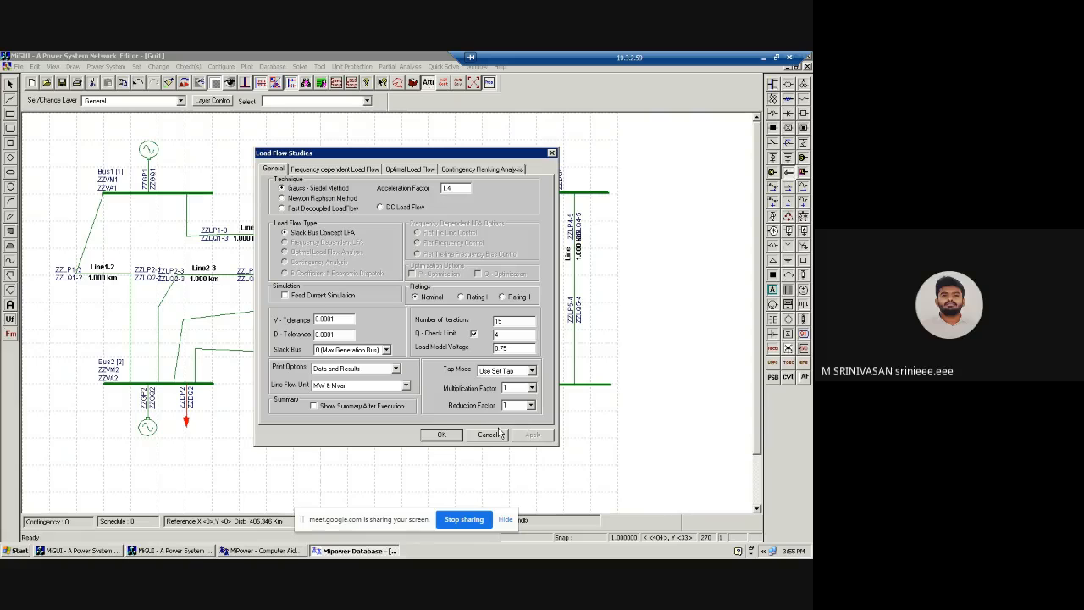
left_click(454, 437)
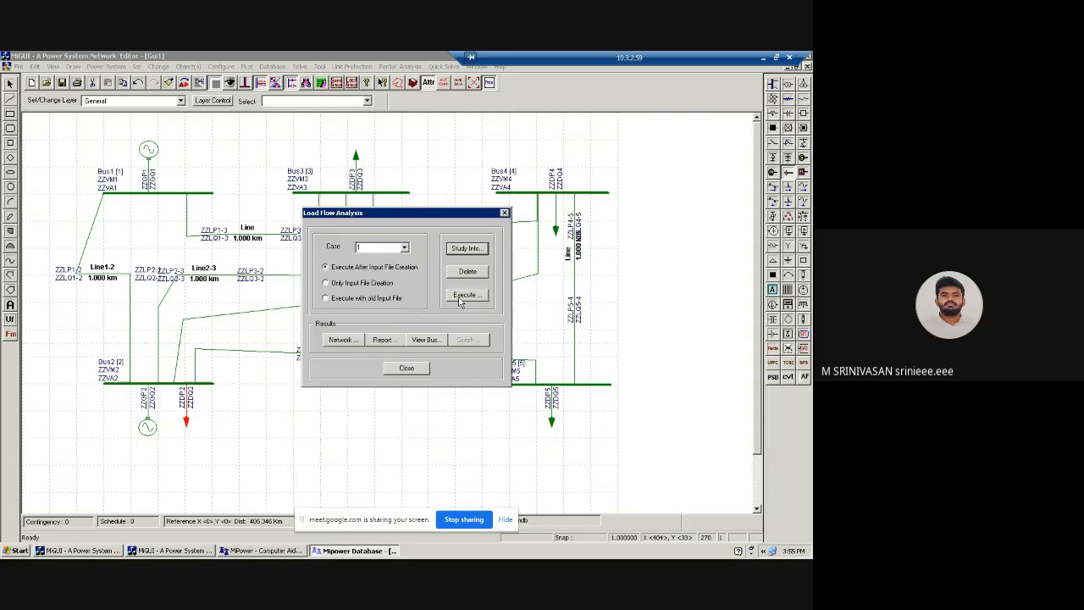
- Execute the load flow analysis and open its standard-format report in a maximized window
left_click(464, 295)
left_click(459, 300)
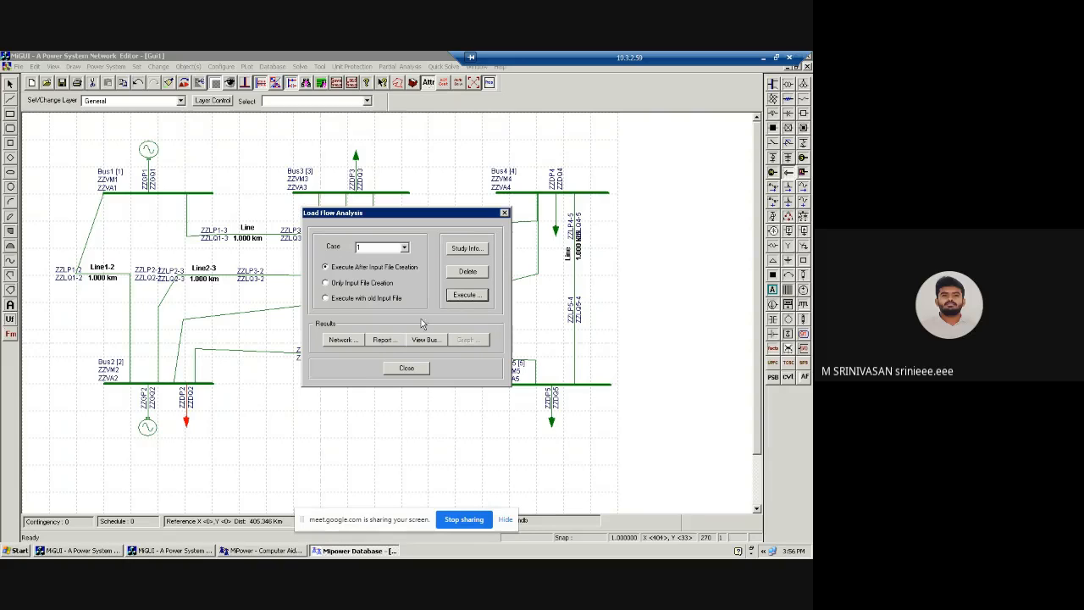
left_click(392, 341)
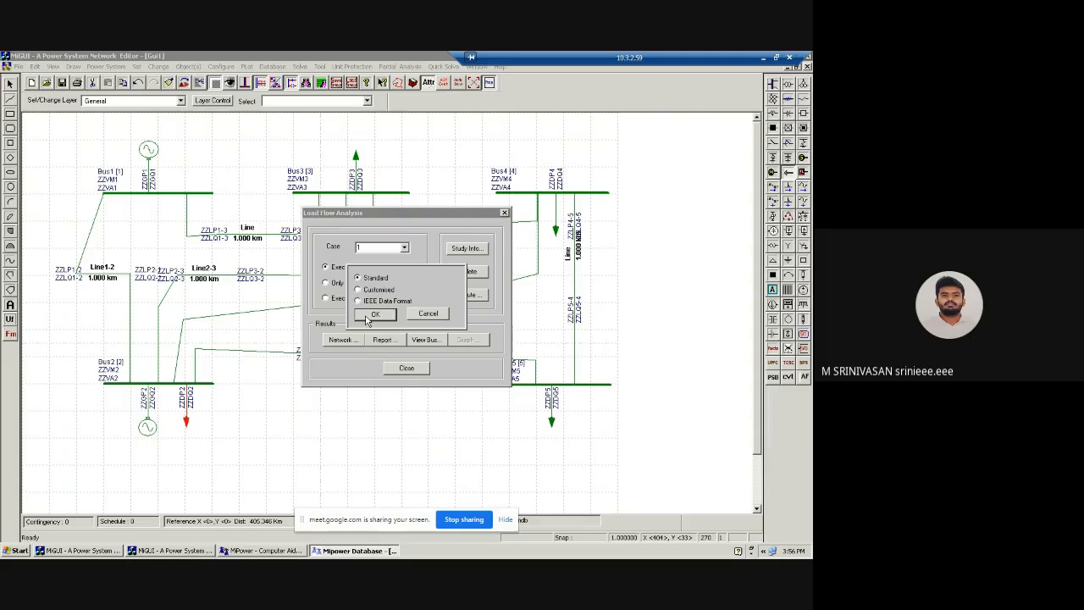
left_click(367, 318)
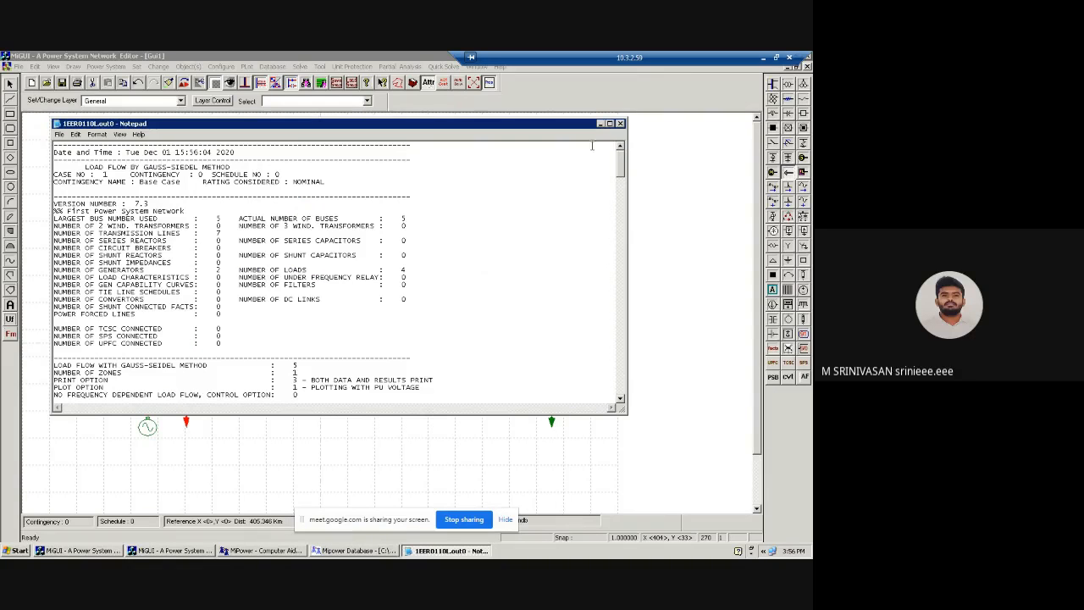
left_click(610, 123)
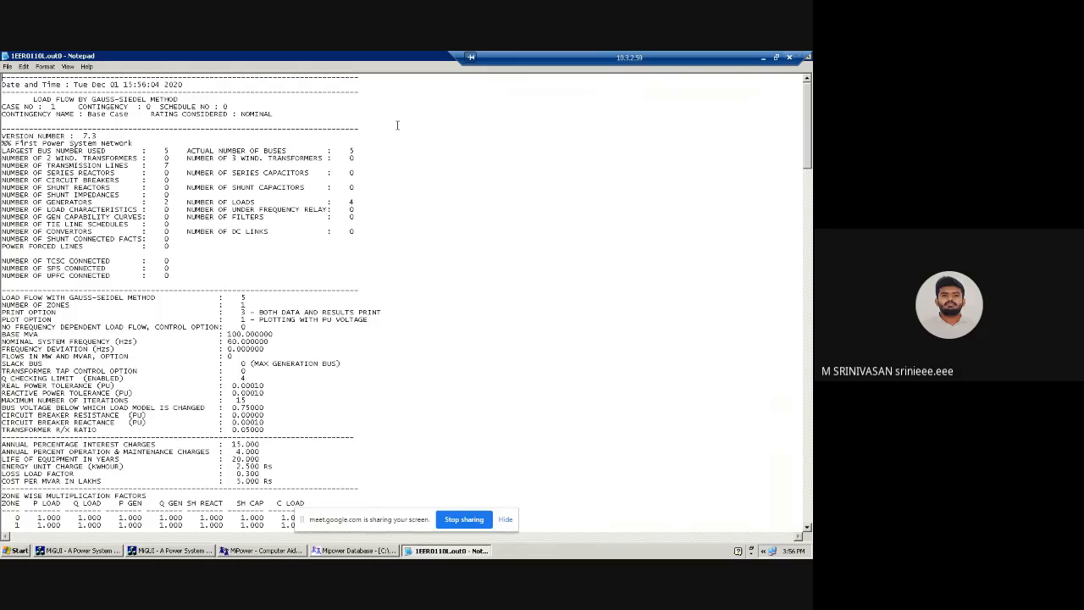
- Examine the Gauss-Siedel load flow report from the method heading through the generator and load data to the results summary, and close it
scroll(397, 125, "down", 5)
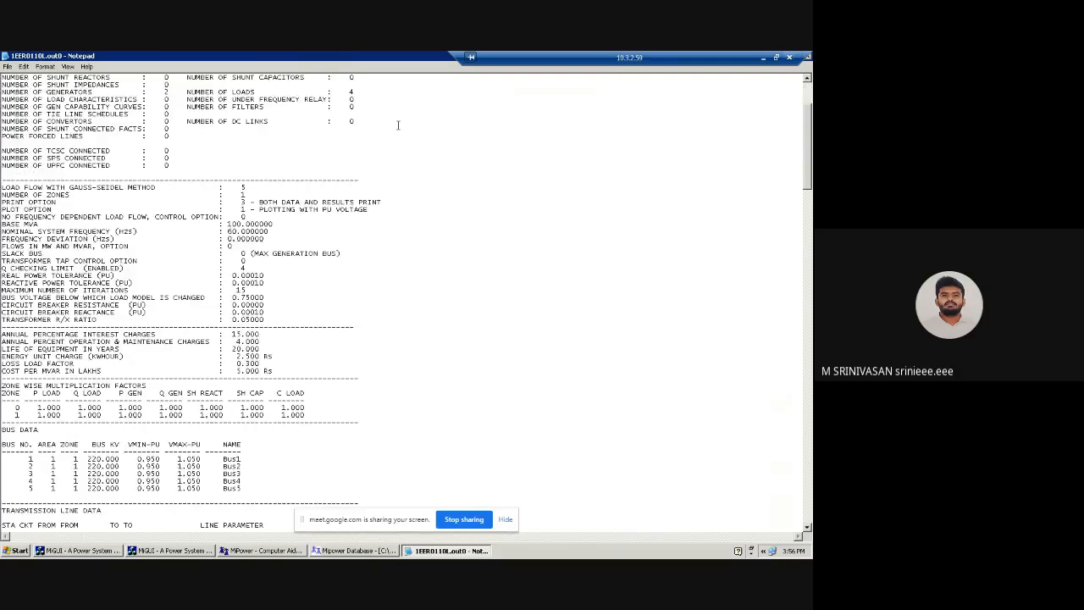
scroll(397, 125, "up", 5)
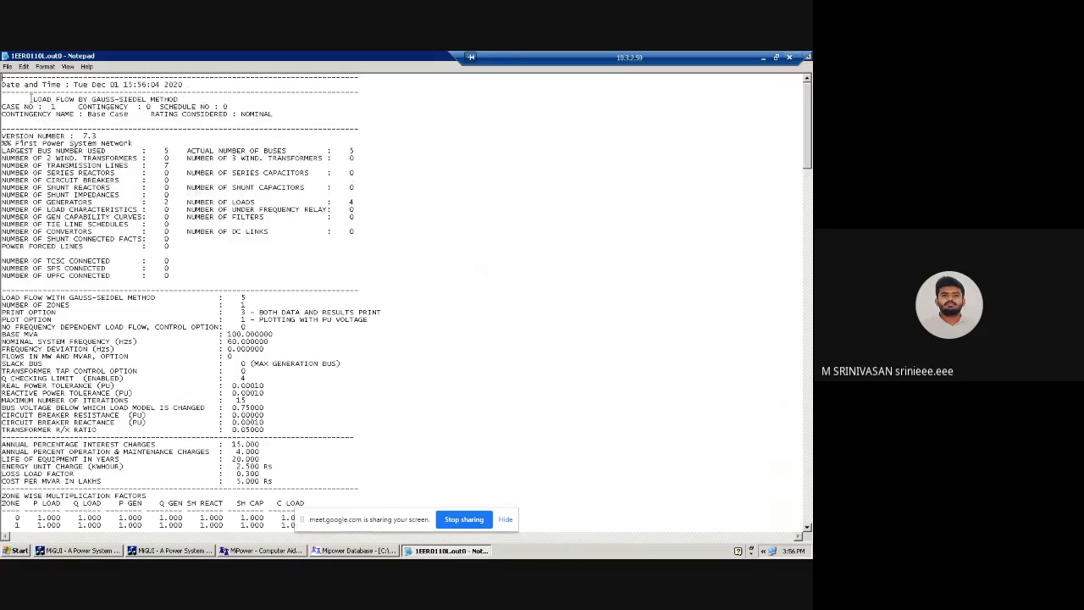
left_click_drag(33, 99, 180, 97)
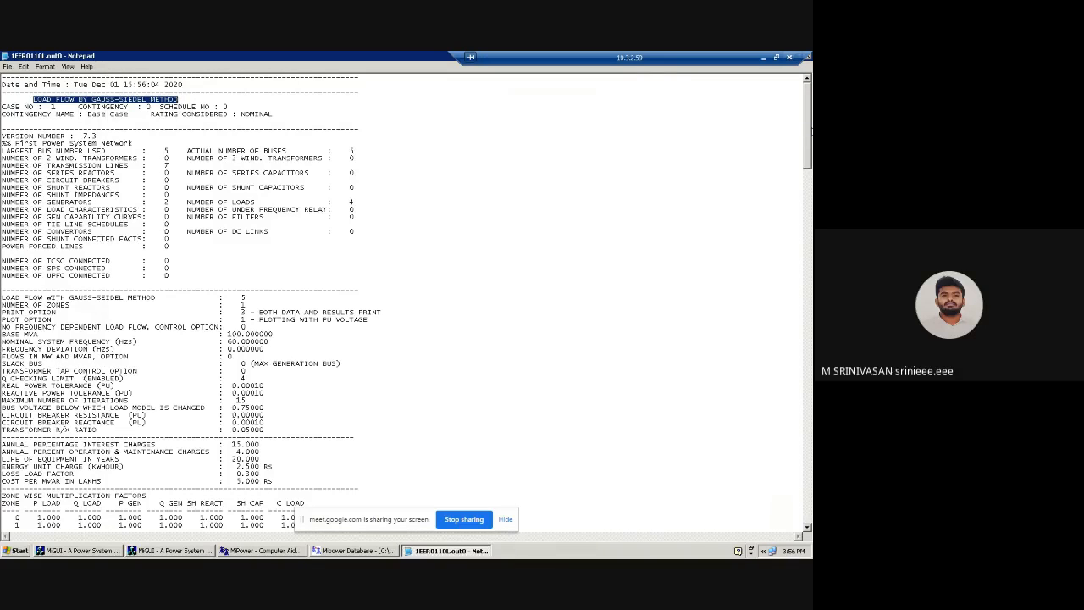
left_click_drag(810, 132, 807, 252)
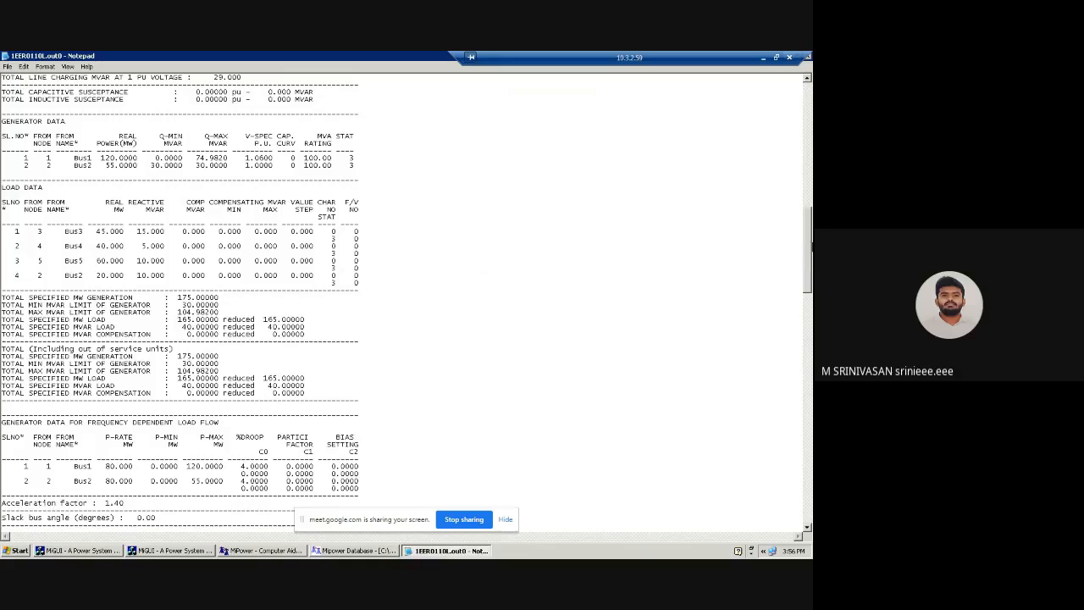
left_click_drag(809, 279, 812, 508)
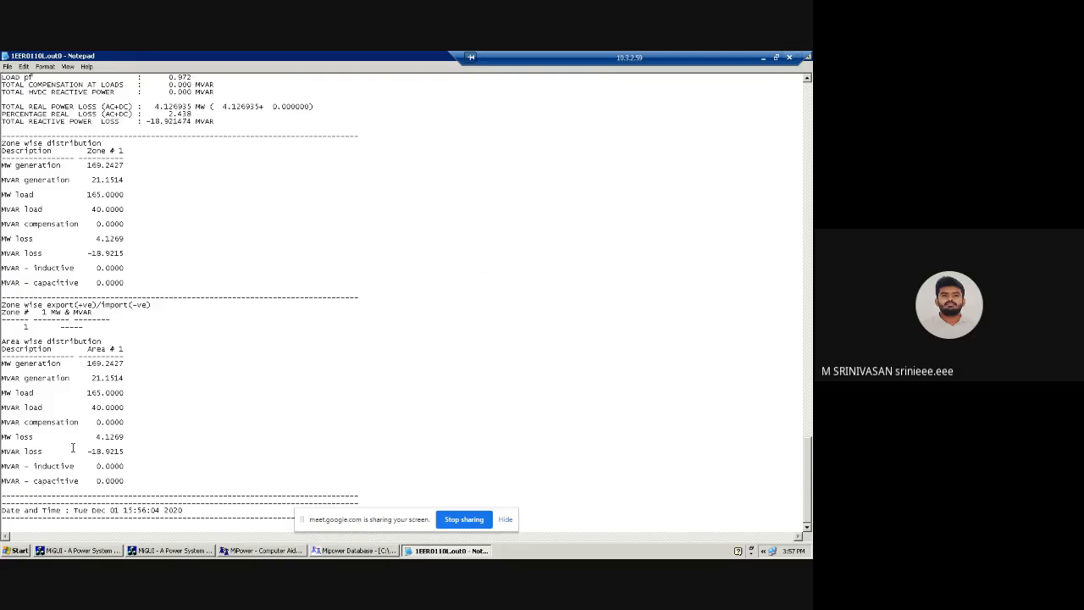
scroll(53, 428, "up", 13)
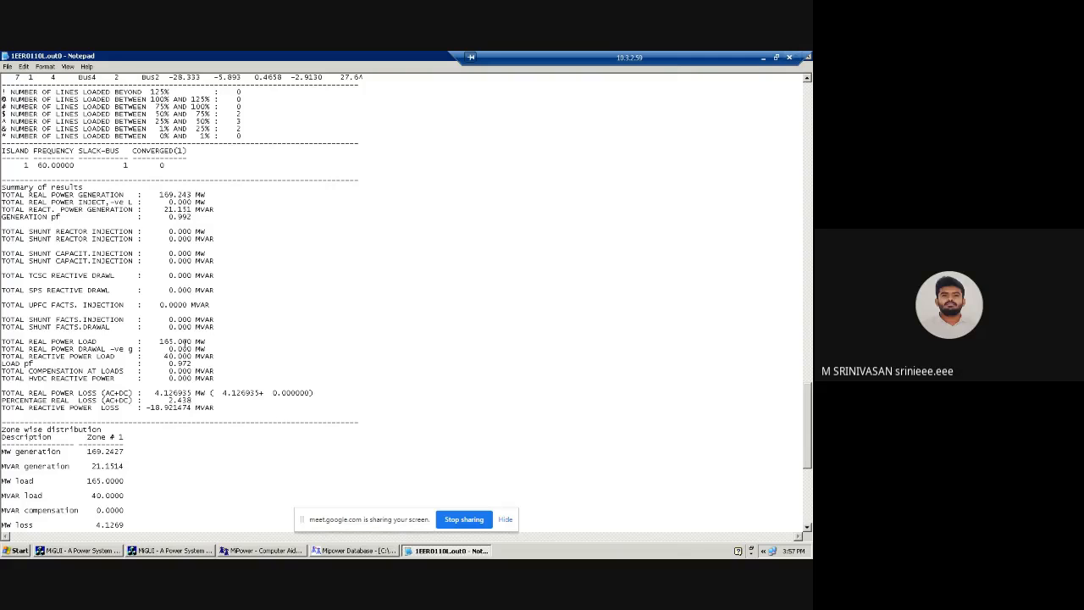
left_click(809, 57)
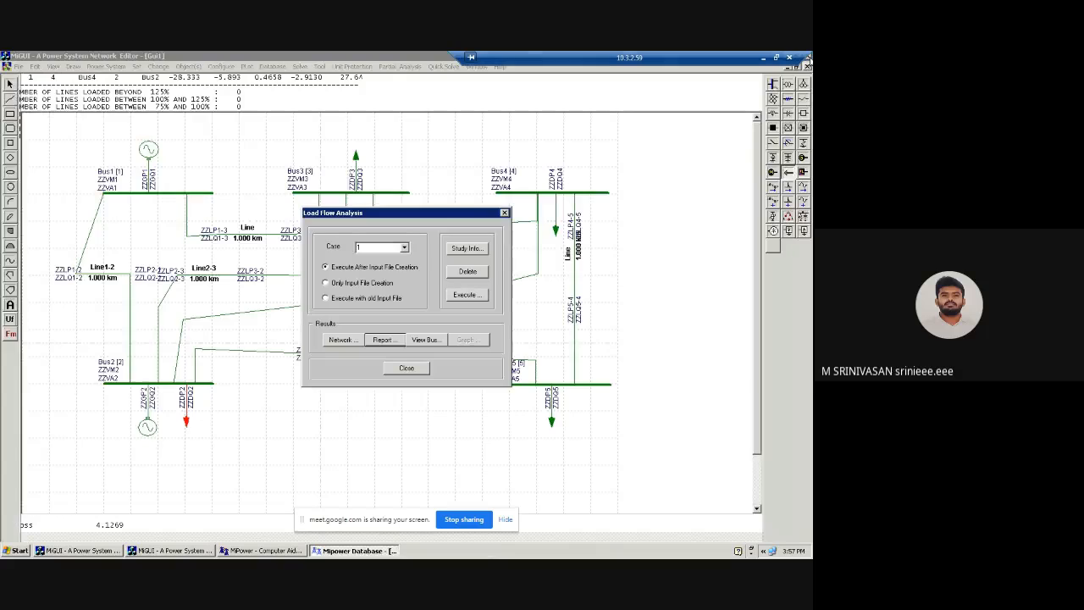
- Set the number of iterations to 1 in the load flow study settings and accept them
left_click(480, 251)
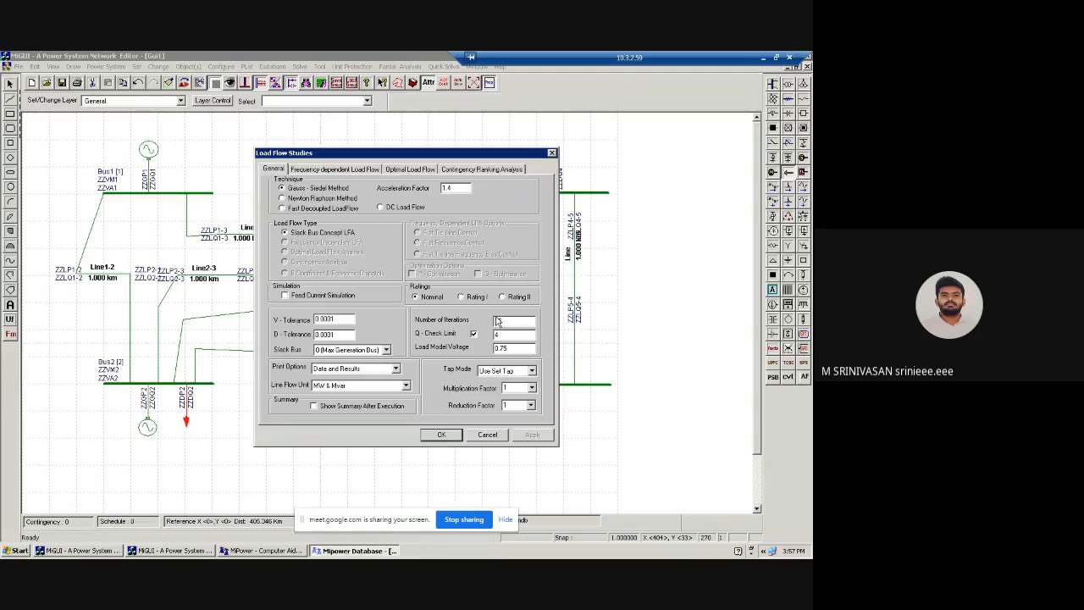
double_click(504, 320)
type("1")
left_click(442, 435)
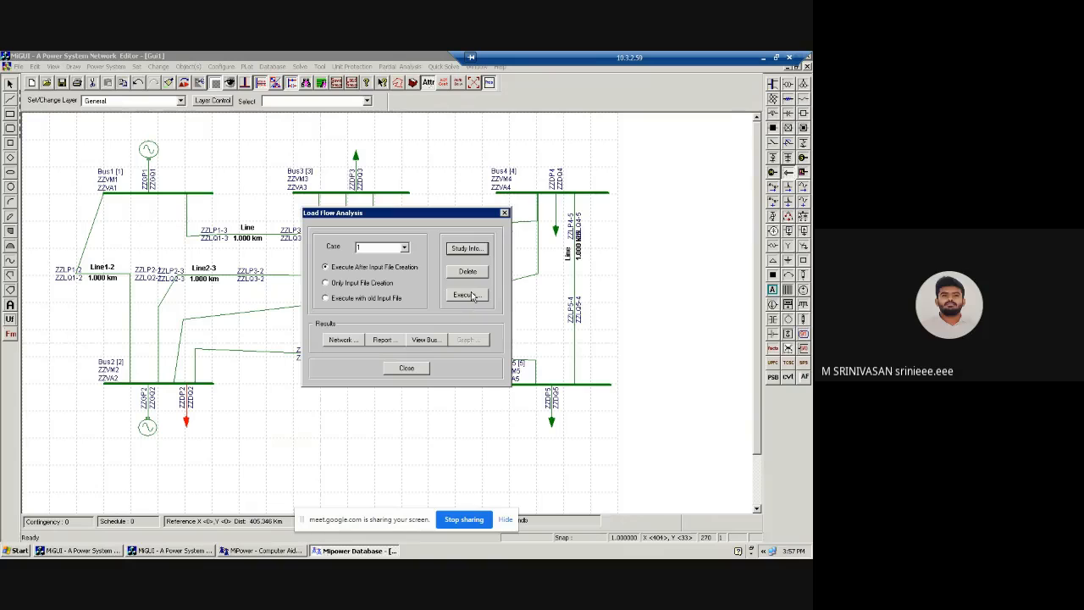
- Execute the single-iteration load flow and open its standard report in a maximized window
left_click(470, 293)
left_click(386, 340)
left_click(386, 316)
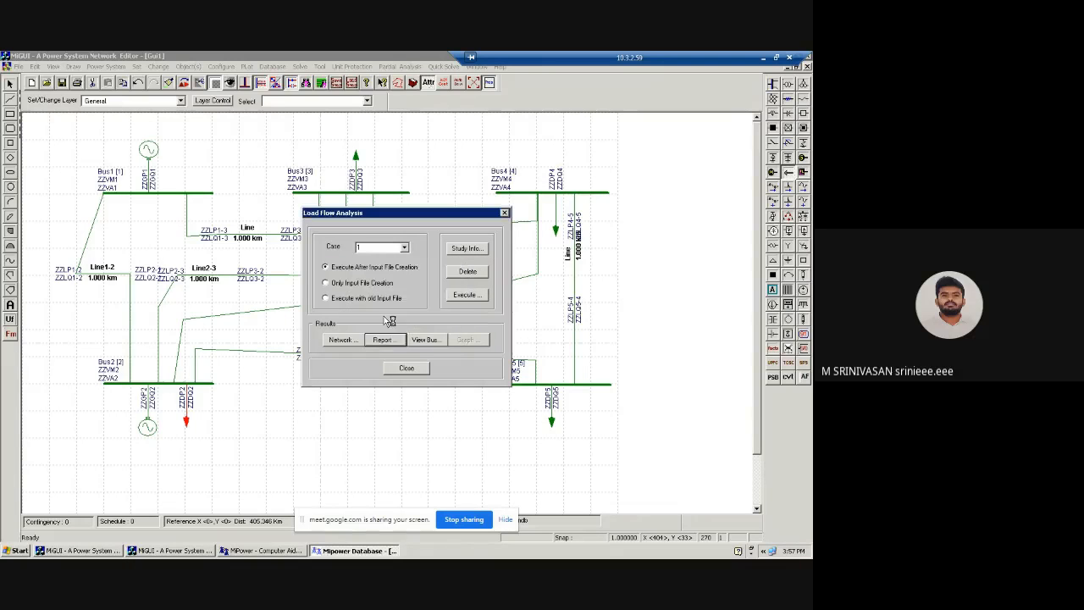
scroll(280, 325, "down", 5)
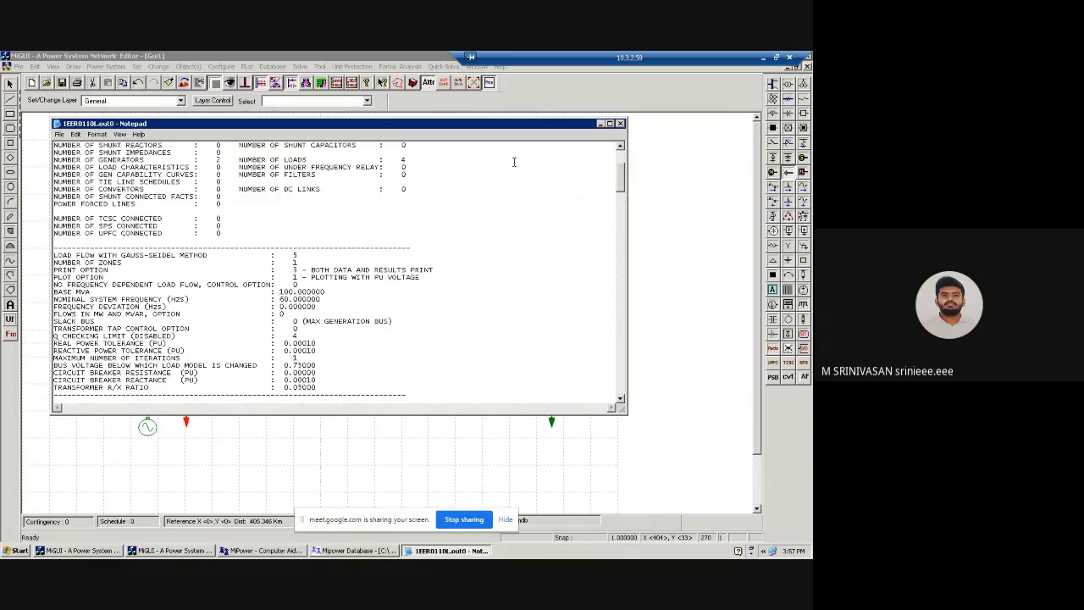
left_click(610, 123)
- Examine the single-iteration report's summary of results and highlight the bus voltages and powers rows for all five buses
scroll(515, 305, "down", 15)
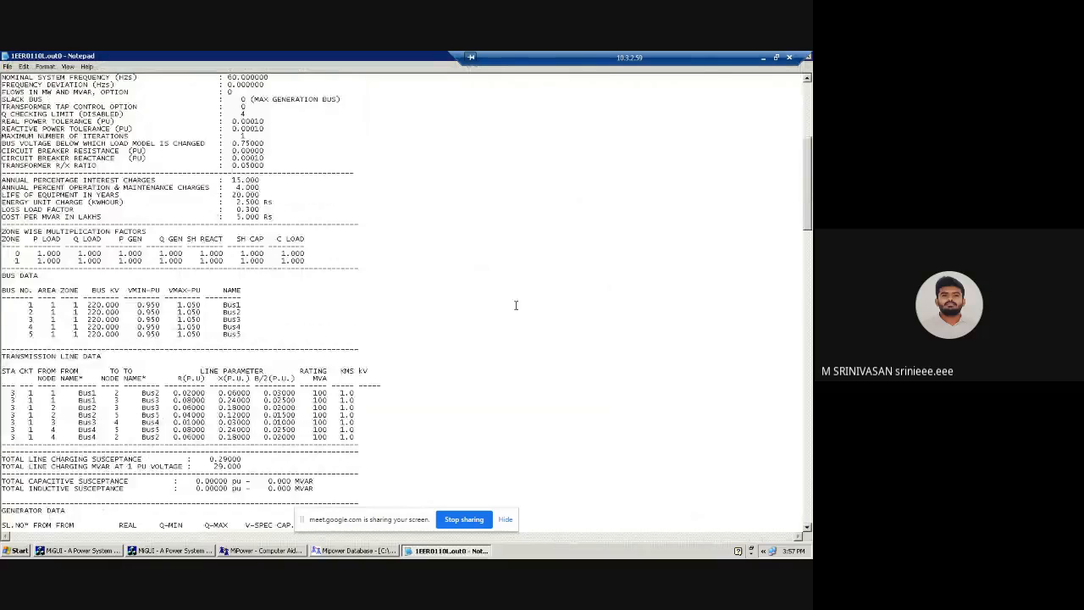
scroll(514, 305, "down", 19)
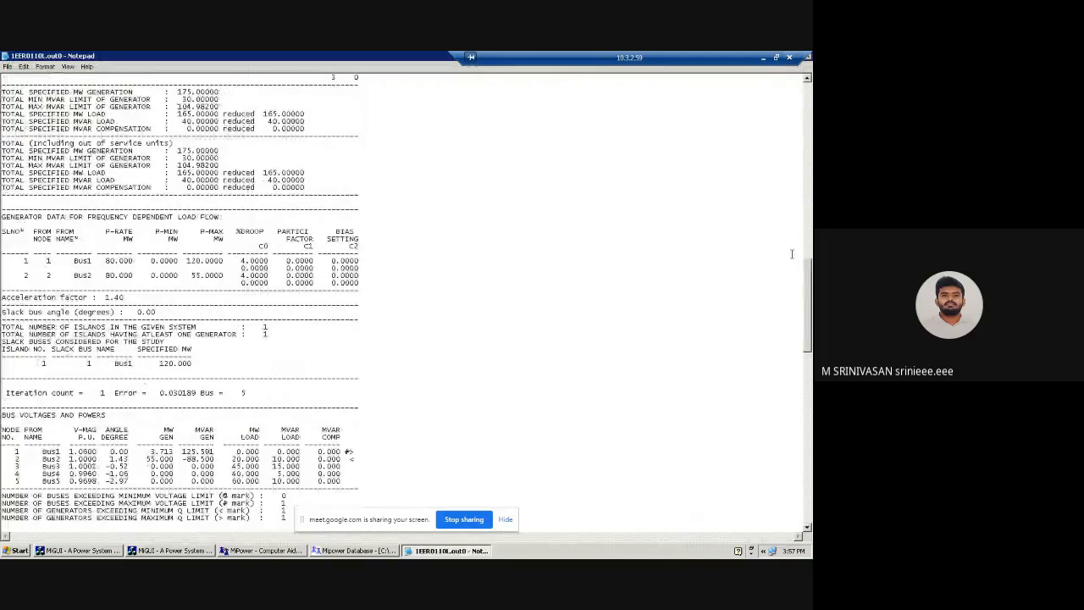
left_click_drag(810, 307, 811, 399)
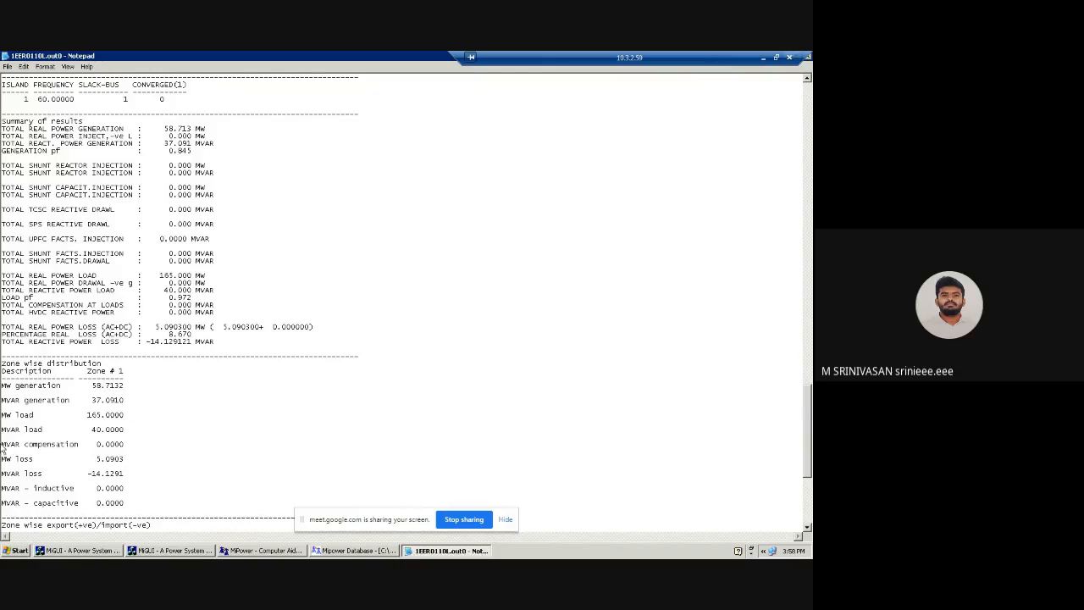
scroll(37, 438, "up", 15)
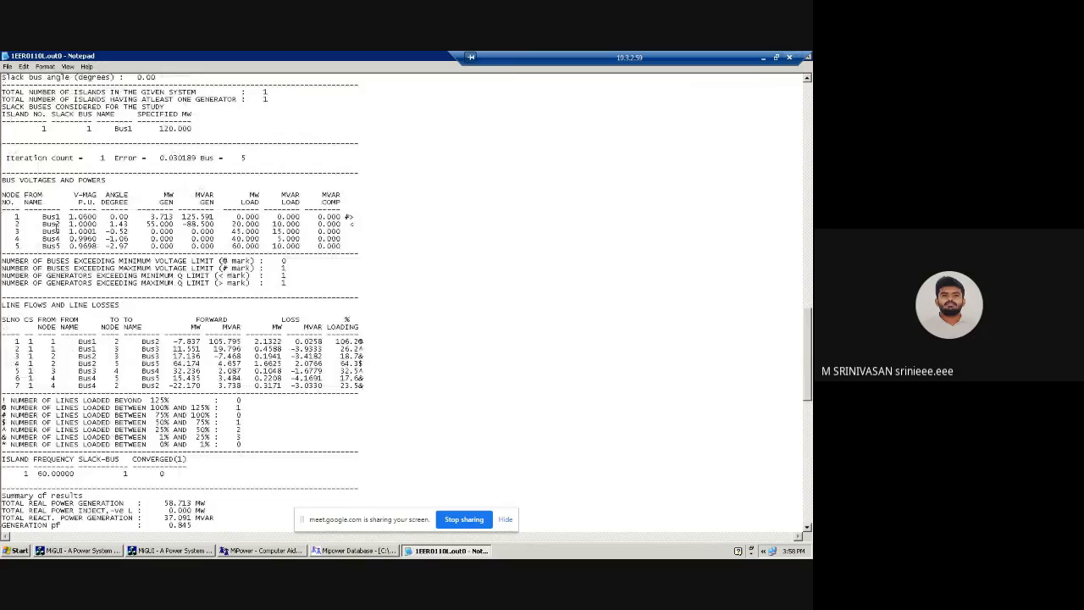
left_click_drag(66, 217, 341, 246)
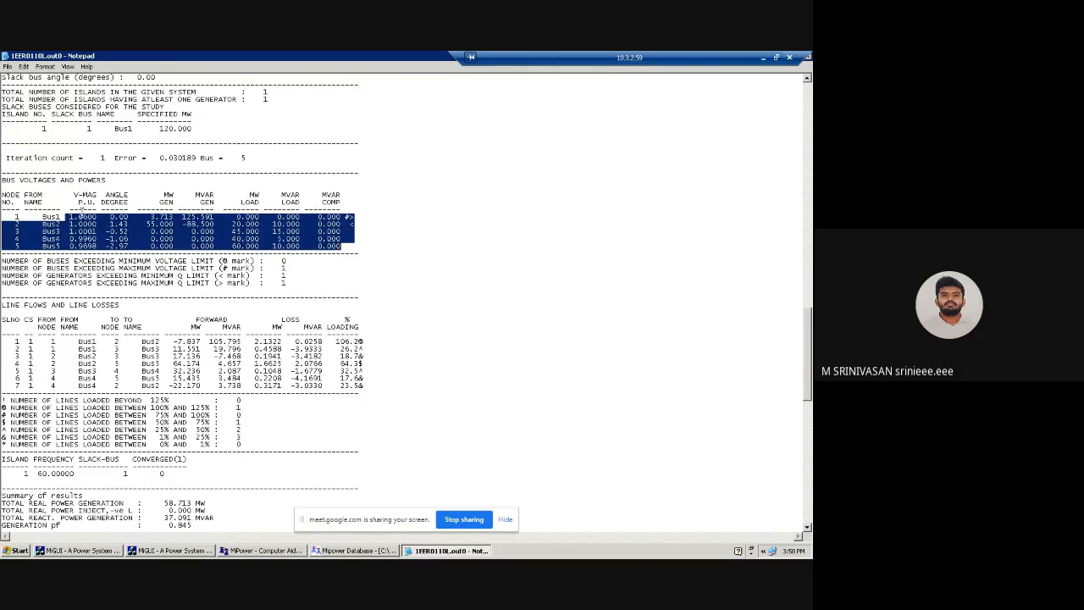
- Inspect Bus1's voltage magnitude and the opening study data in the single-iteration report, and close the report and the Load Flow Analysis dialog
left_click(82, 217)
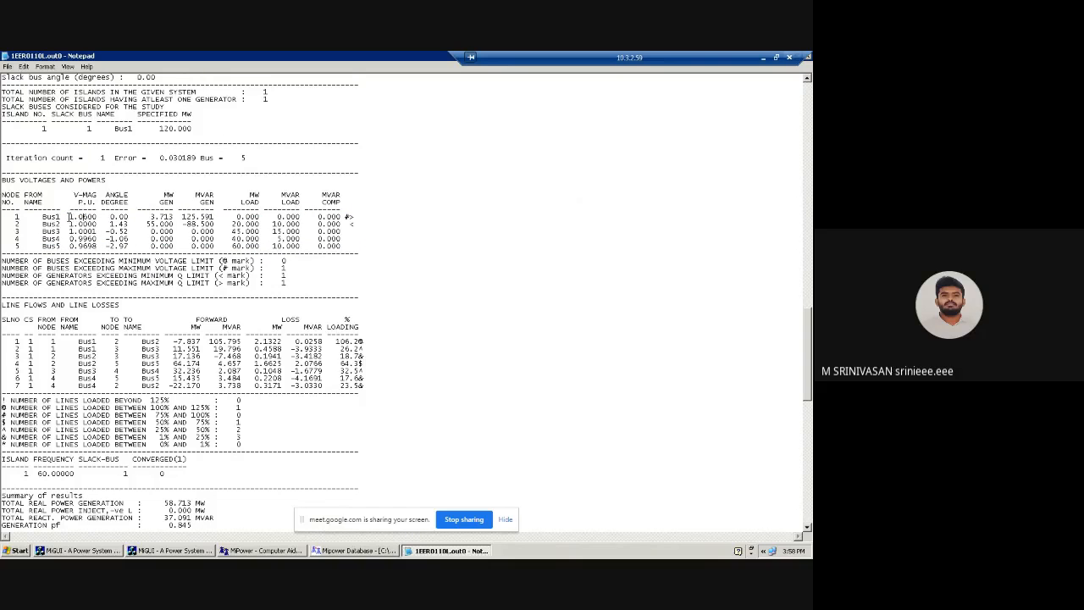
left_click_drag(69, 217, 97, 217)
left_click(112, 231)
scroll(809, 351, "up", 9)
scroll(402, 301, "up", 10)
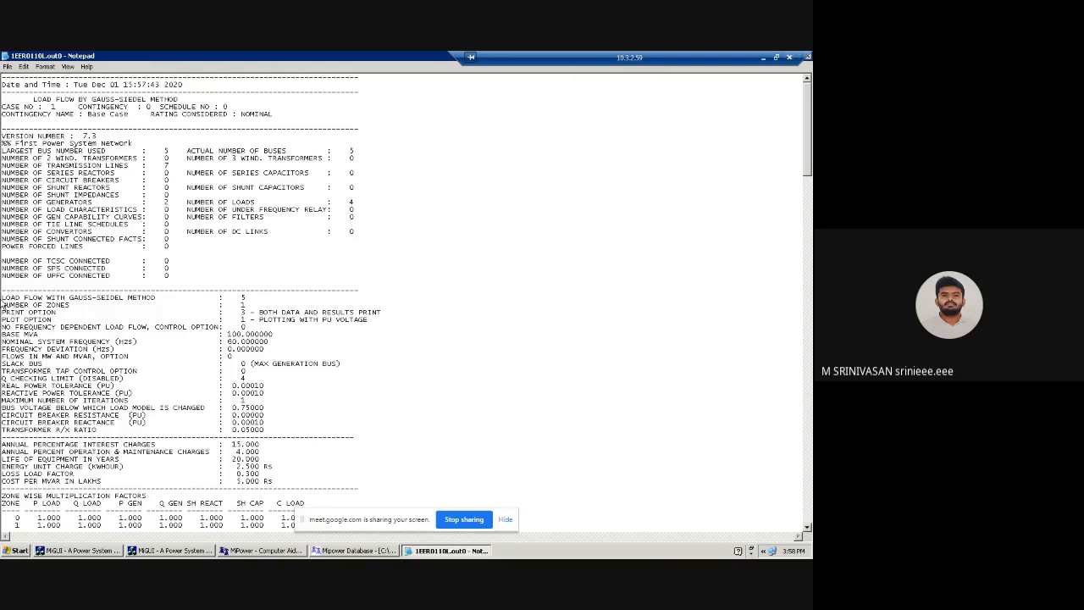
left_click(808, 57)
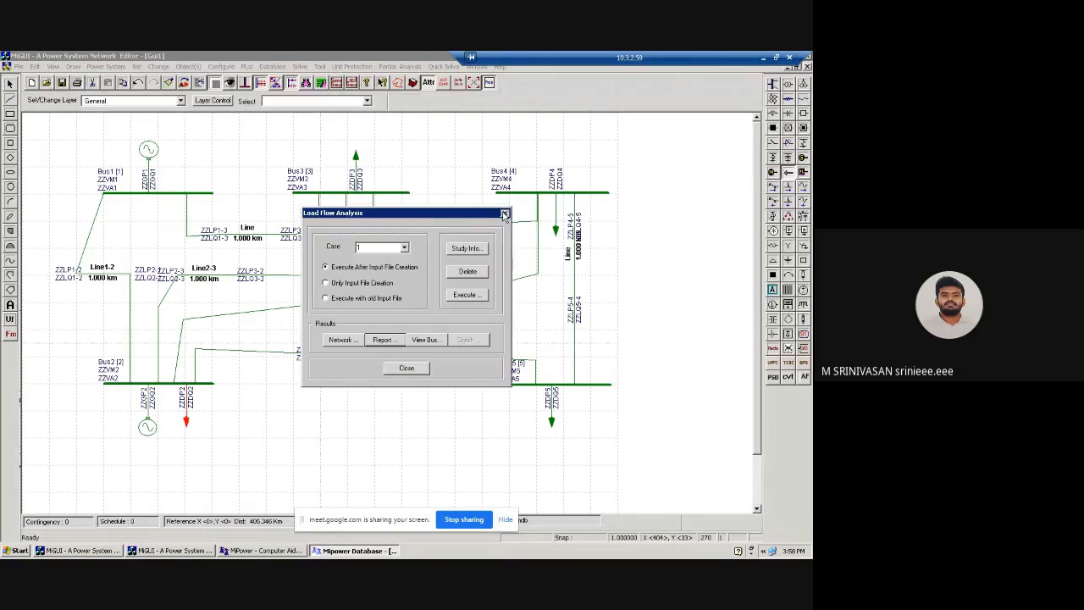
left_click(504, 213)
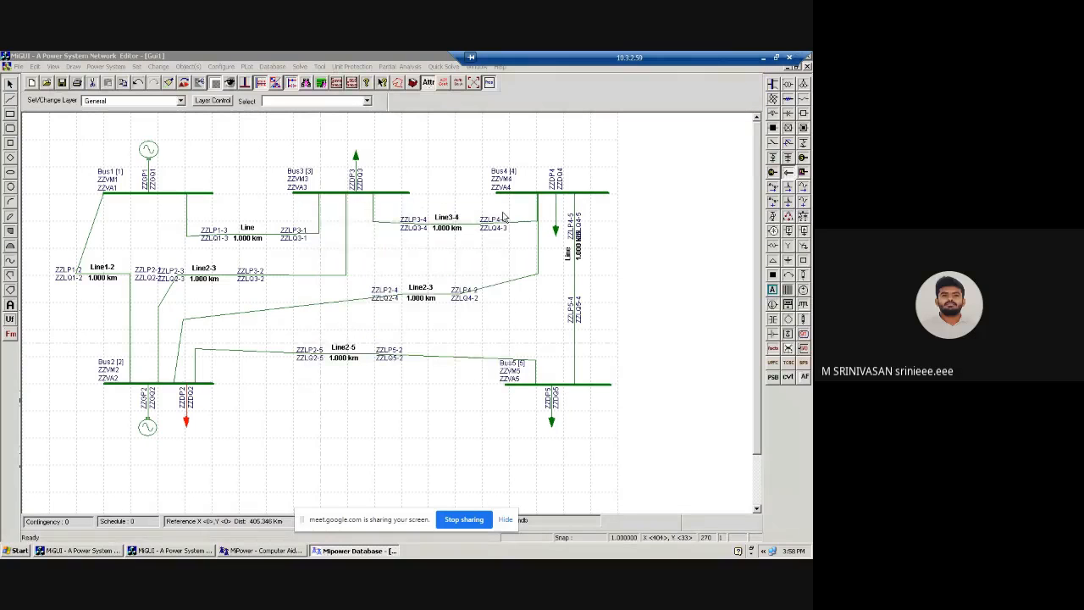
- Try to save the 5 bus network diagram as "Load flow" in the MiPower folder
left_click(62, 83)
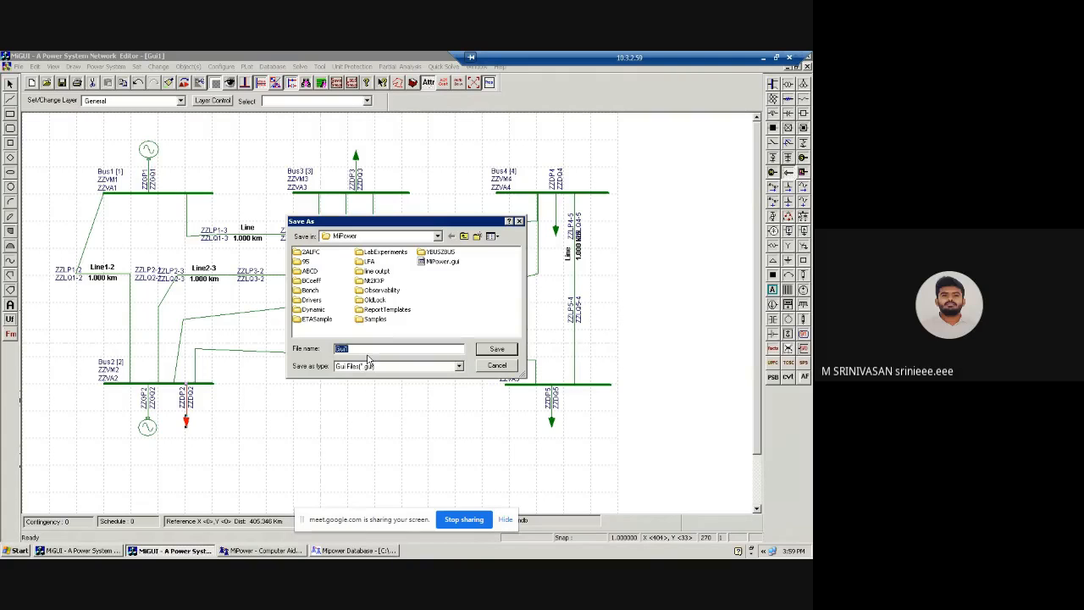
type("Load flow")
left_click(499, 350)
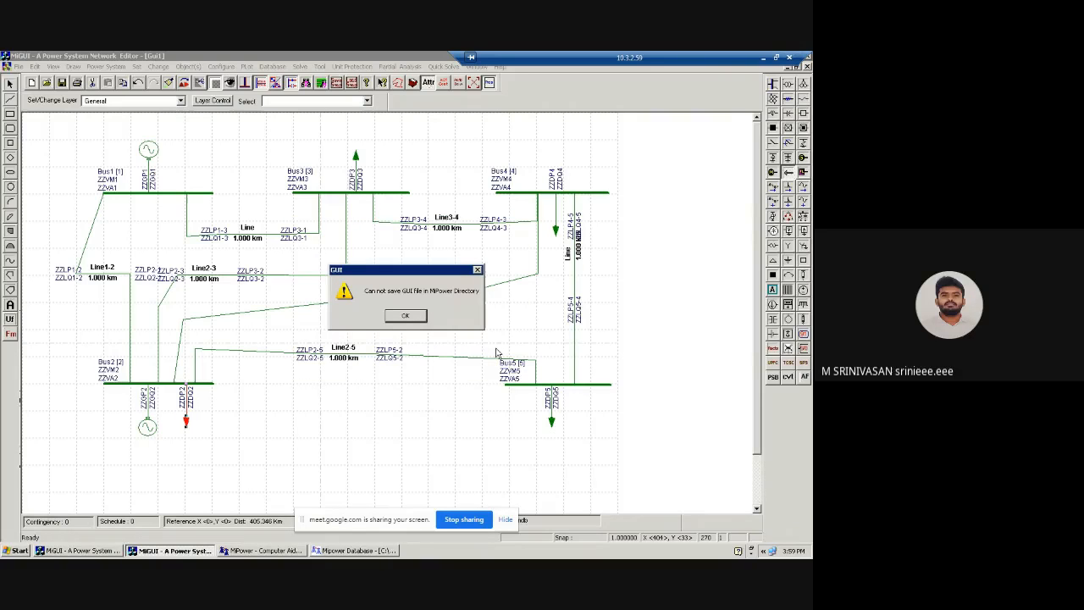
left_click(411, 316)
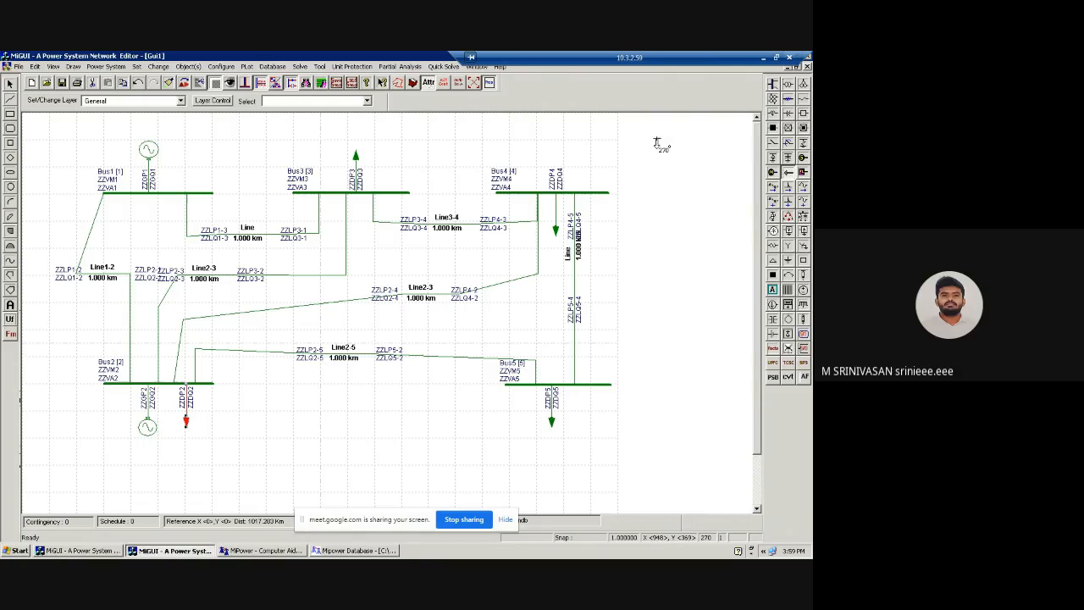
- Minimize the remote desktop and the problem image, switch to Google Meet, and request to stop the meeting recording
left_click(761, 57)
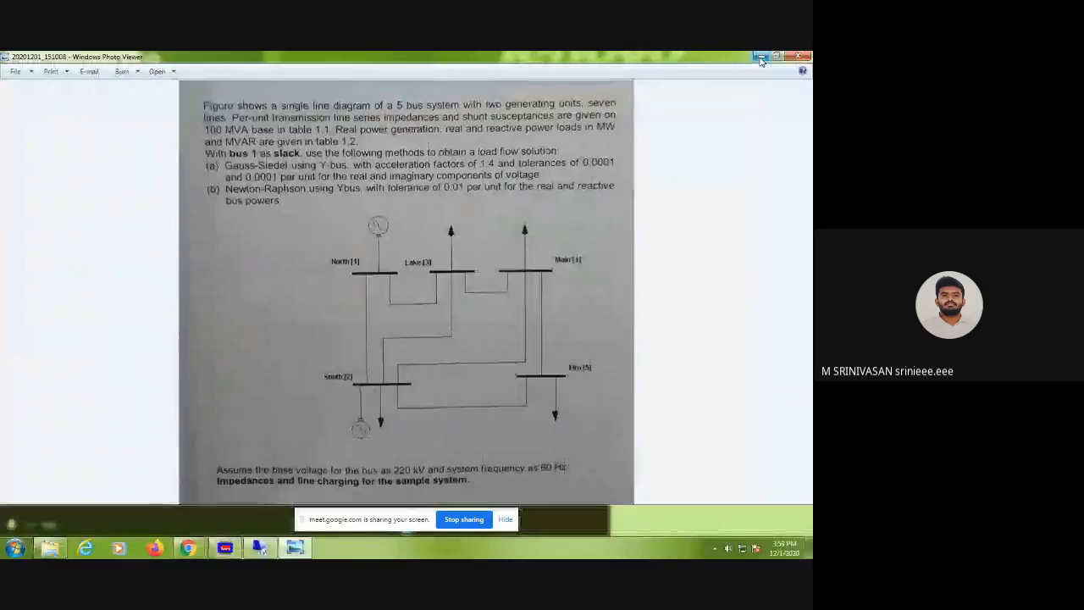
left_click(761, 57)
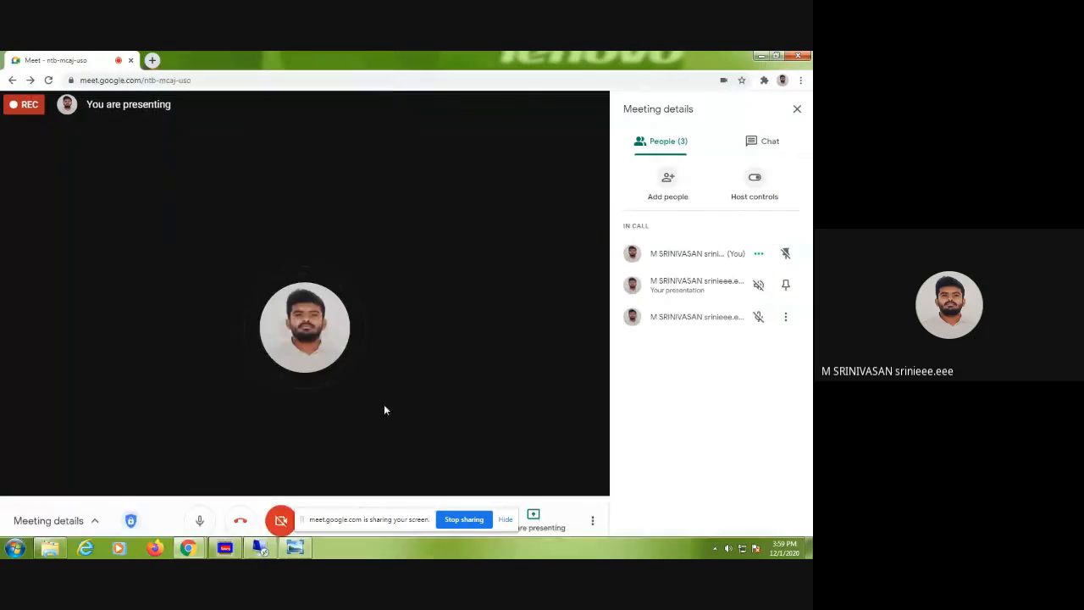
left_click(593, 512)
left_click(522, 237)
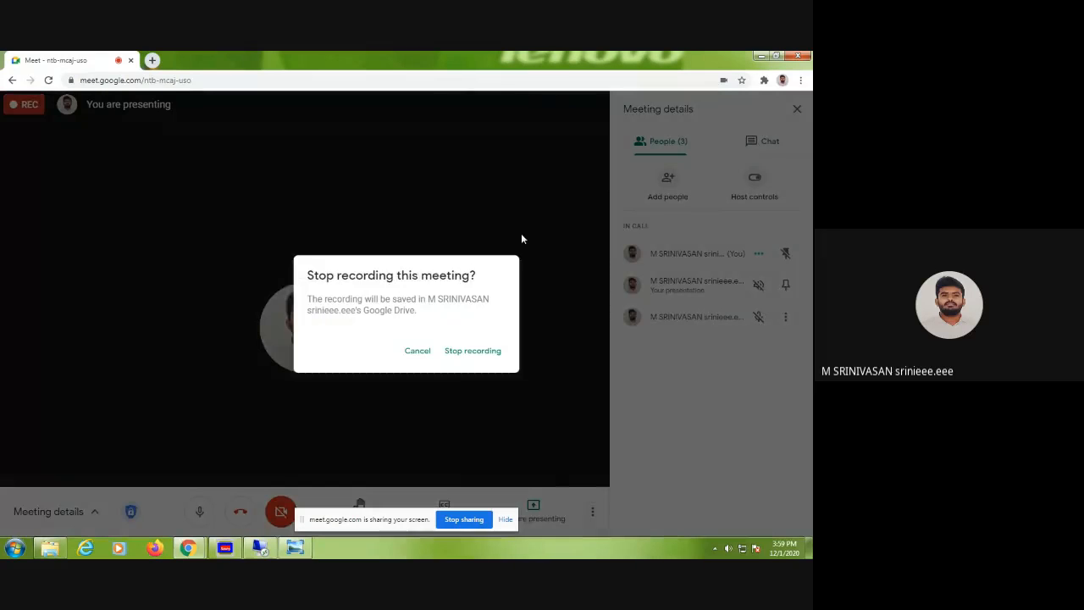